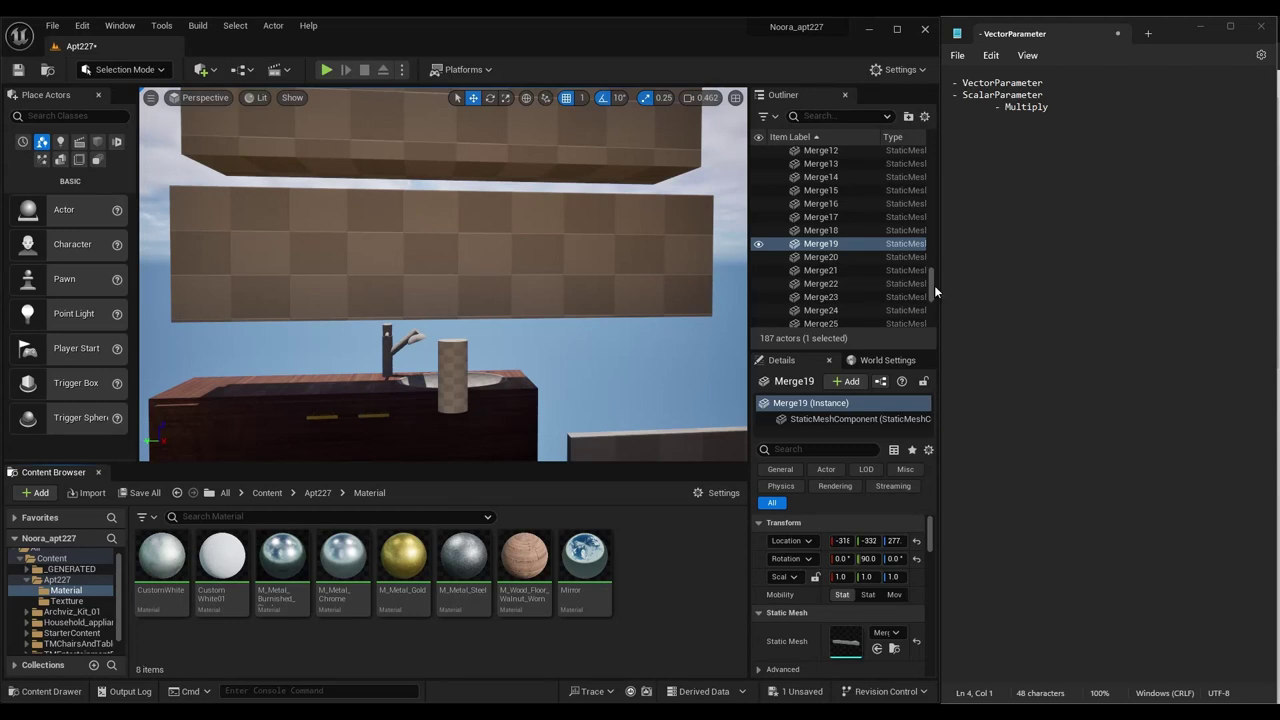
- Add a blank line to the notes, then create the material Base_Material and open it in the Material Editor
click(953, 83)
key(Return)
text(Material)
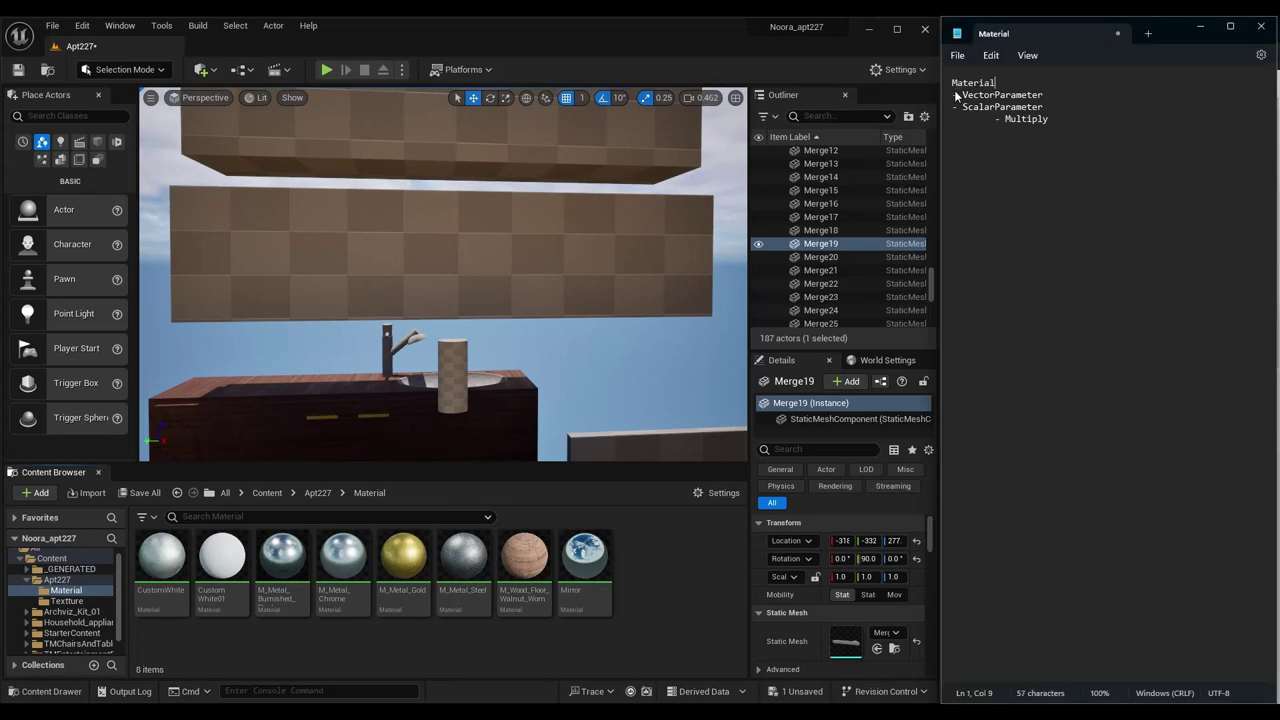
right_click(666, 582)
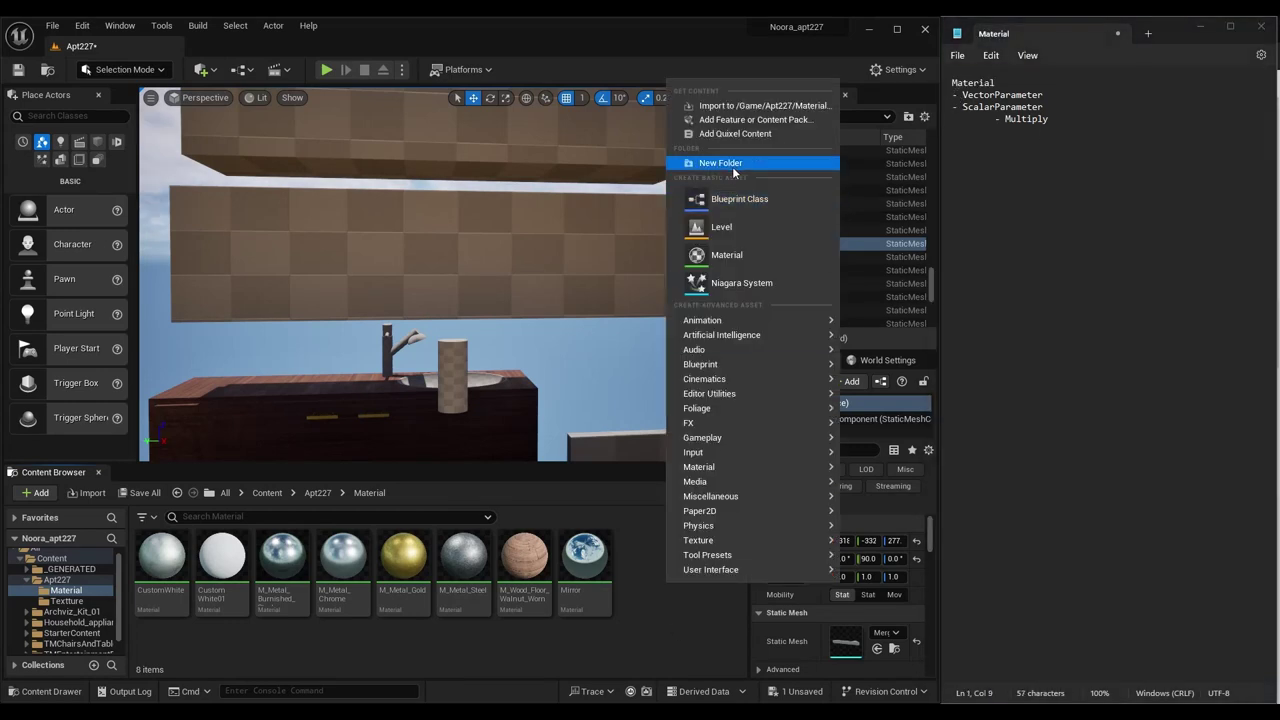
click(747, 252)
text(Base_M)
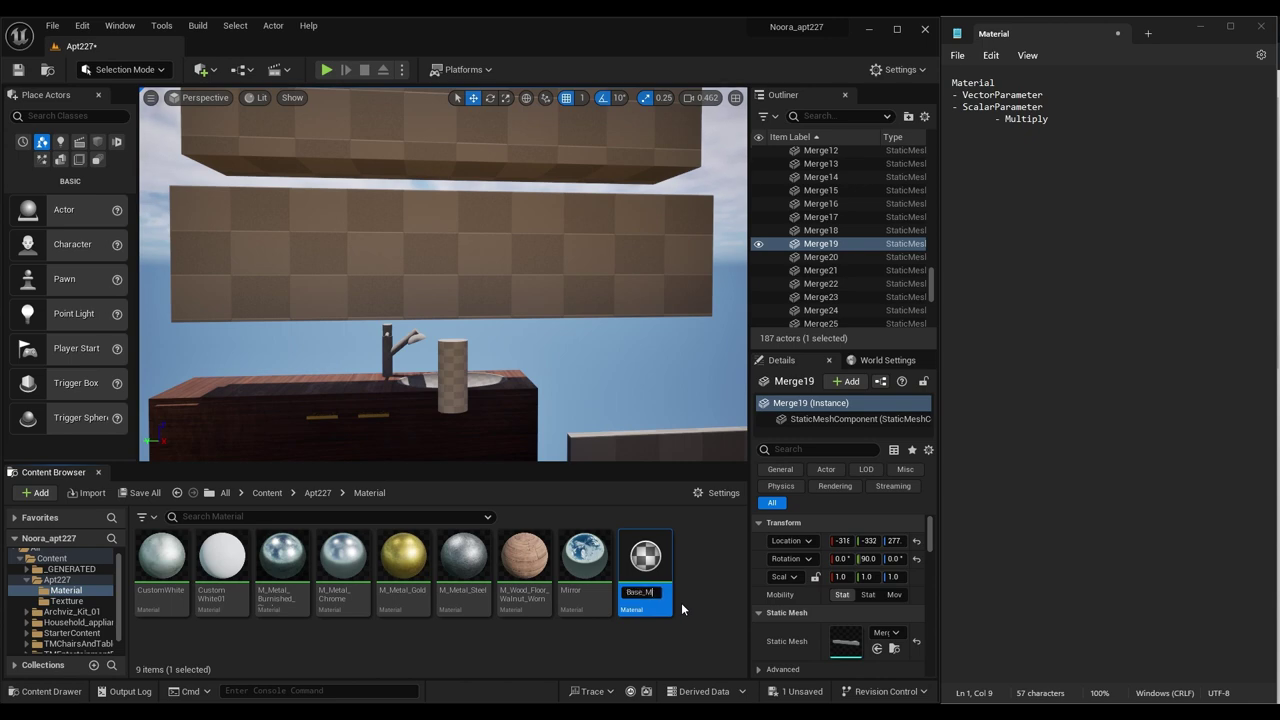
text(aterial)
key(Return)
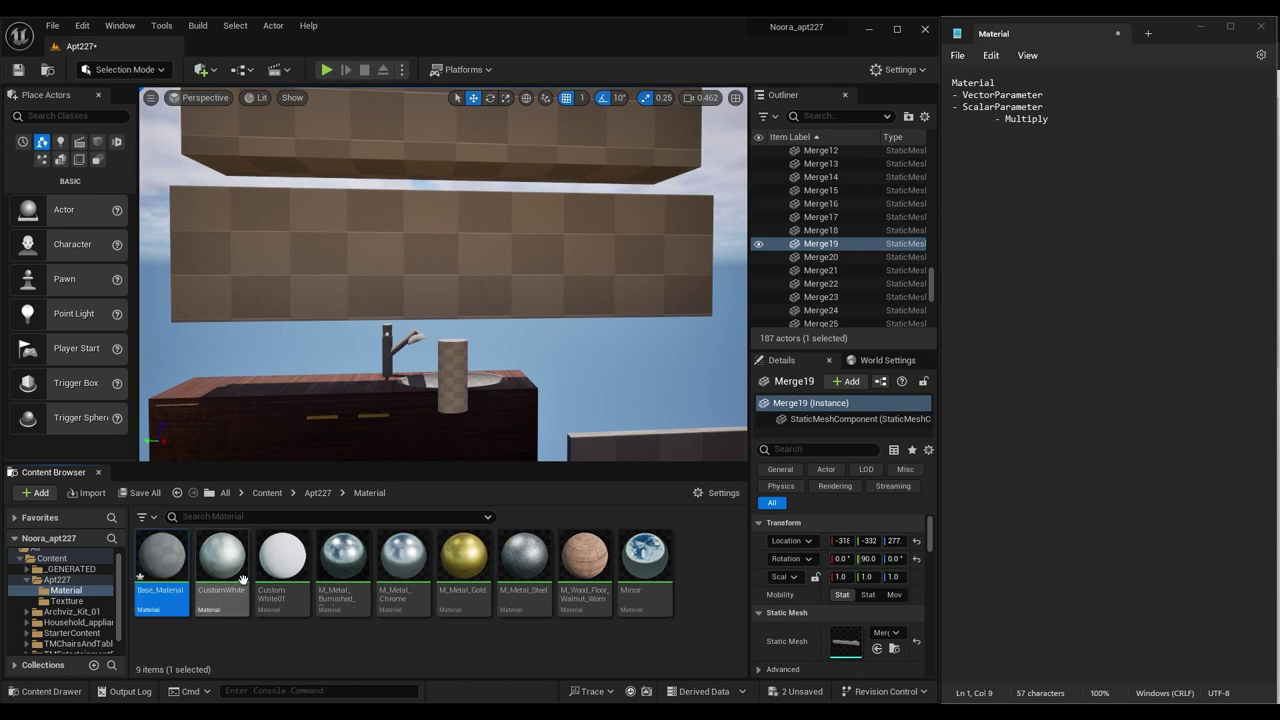
double_click(161, 560)
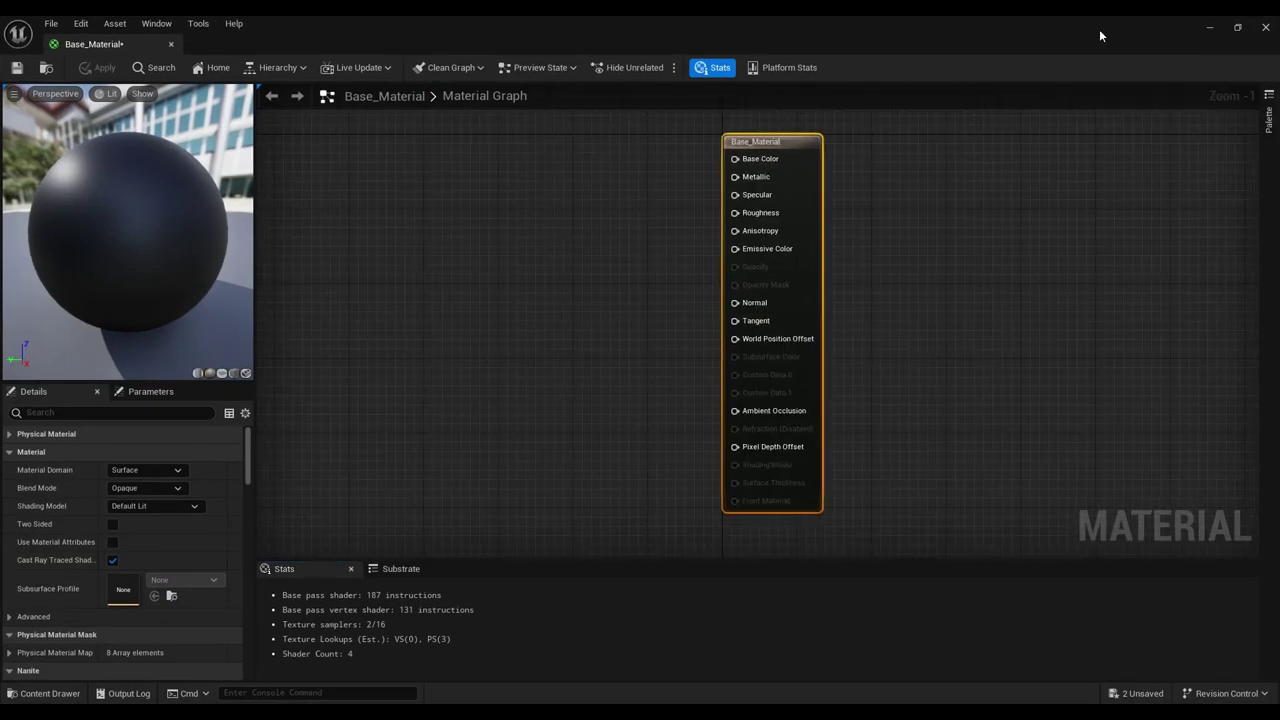
- Arrange the editor beside the notes and wire a VectorParameter named BaseColor into Base Color
drag(1099, 36, 430, 30)
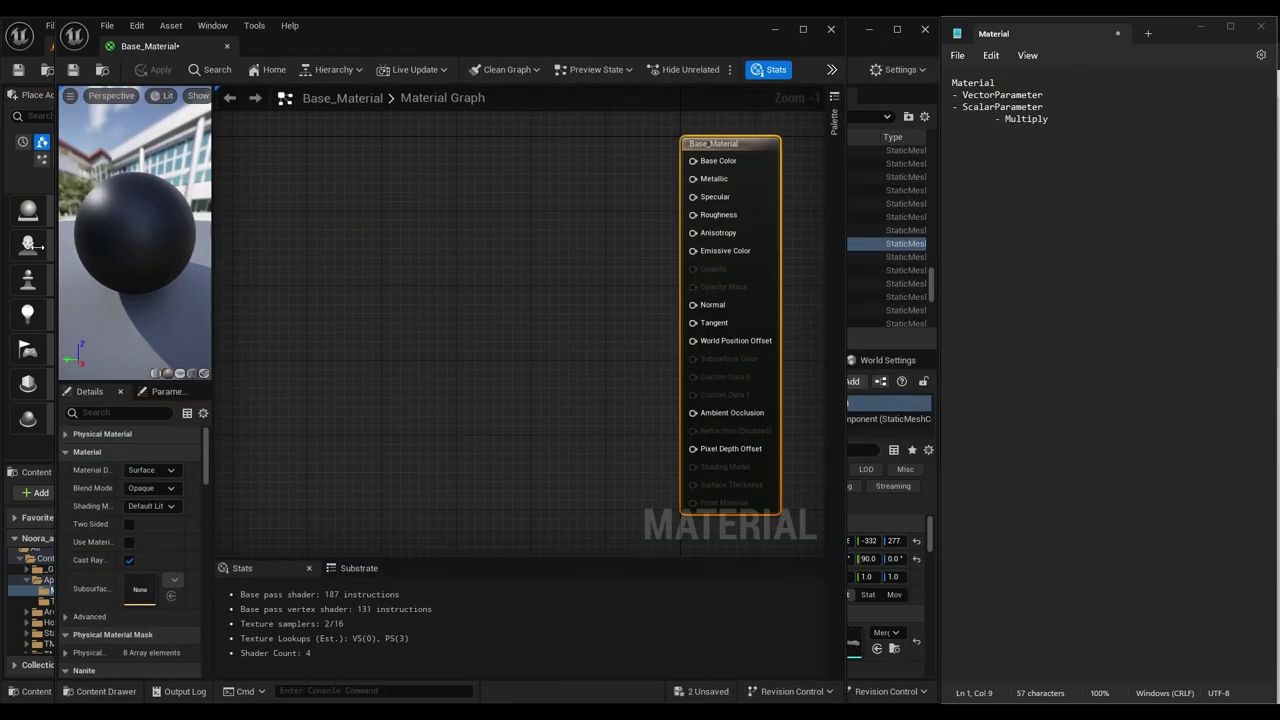
drag(37, 246, 2, 246)
double_click(1002, 94)
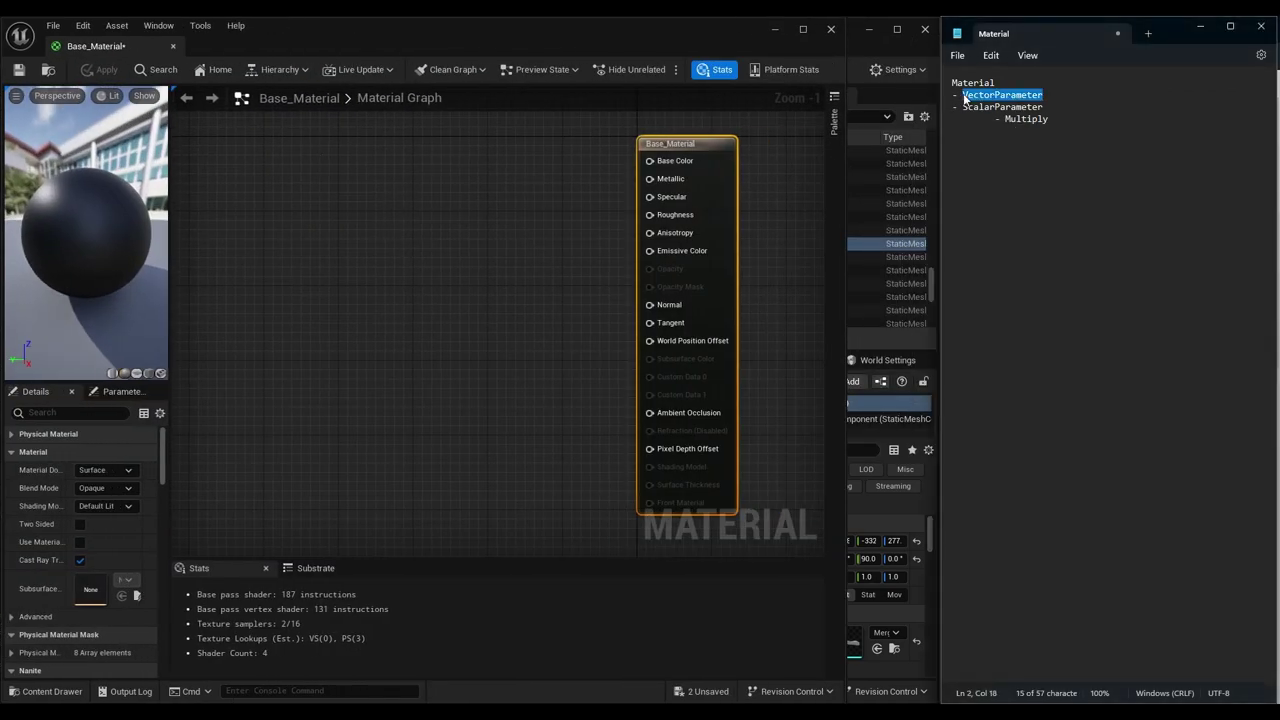
right_click(268, 190)
text(vecto)
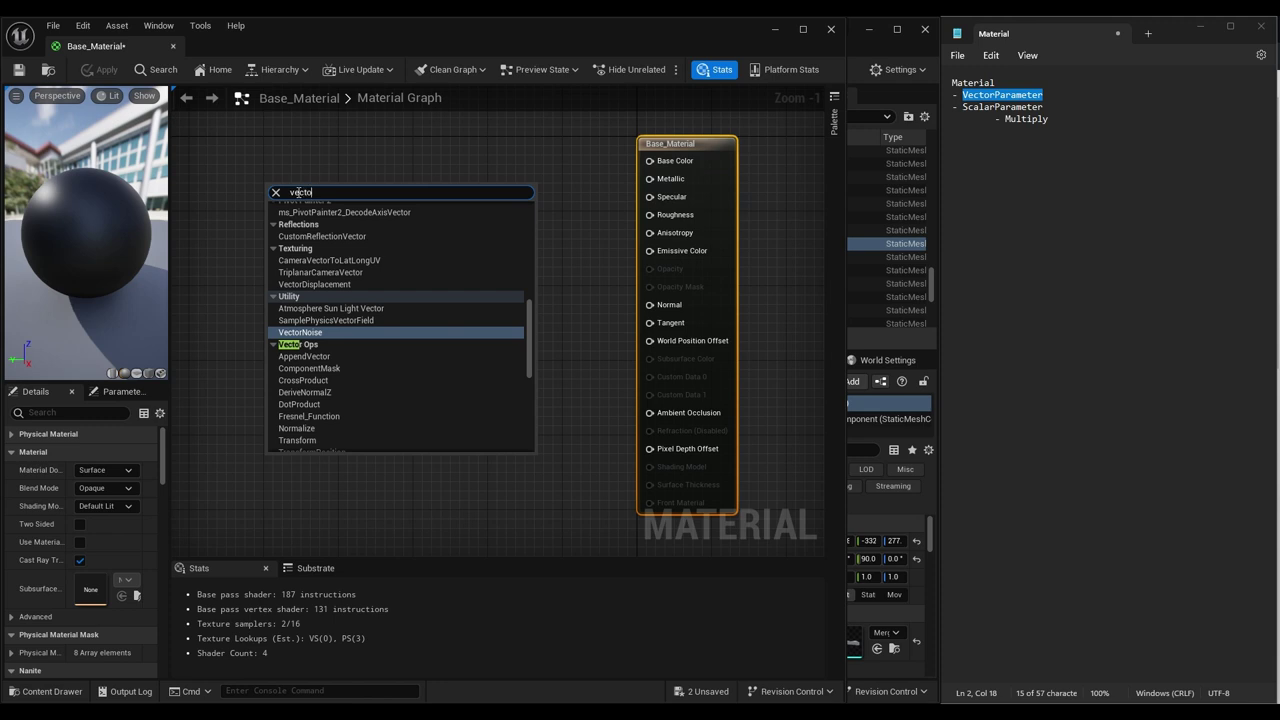
text(param)
key(Return)
text(BaseCo)
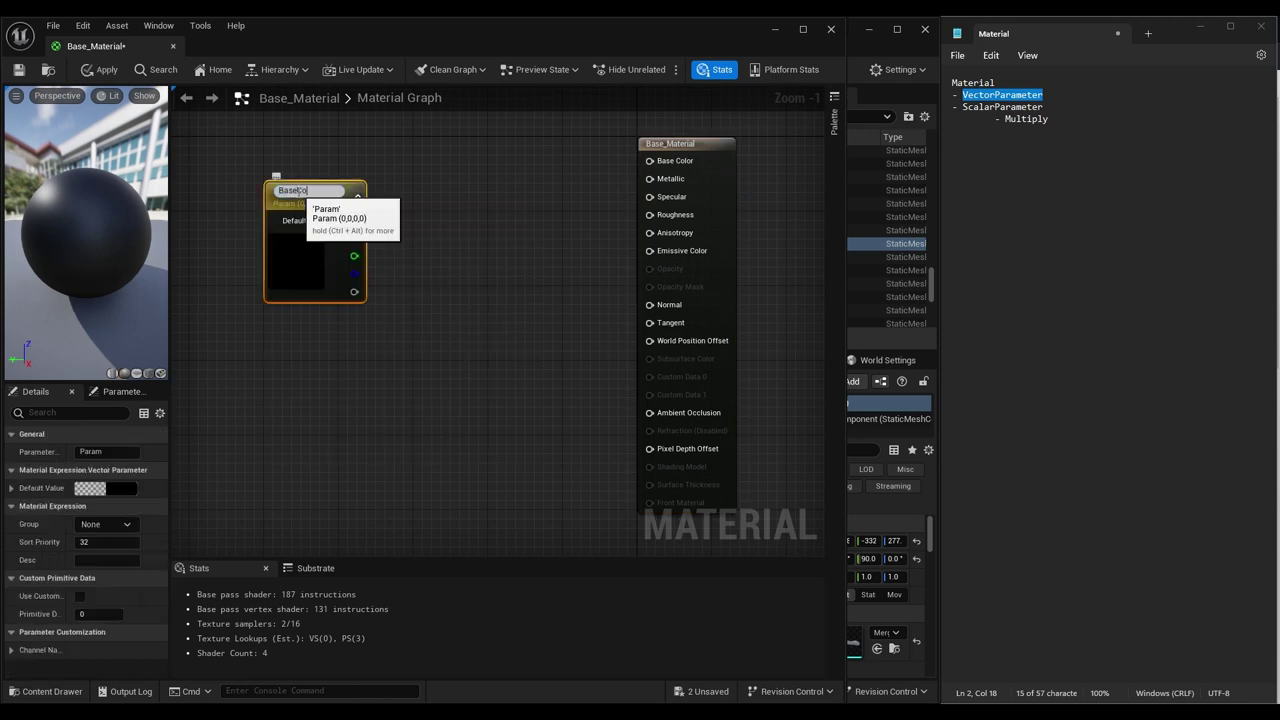
text(lor)
key(Return)
mouse_move(310, 196)
mouse_down()
mouse_move(300, 151)
mouse_move(648, 162)
mouse_up()
- Add a ScalarParameter node and duplicate it into four stacked scalar parameters
drag(1043, 107, 966, 110)
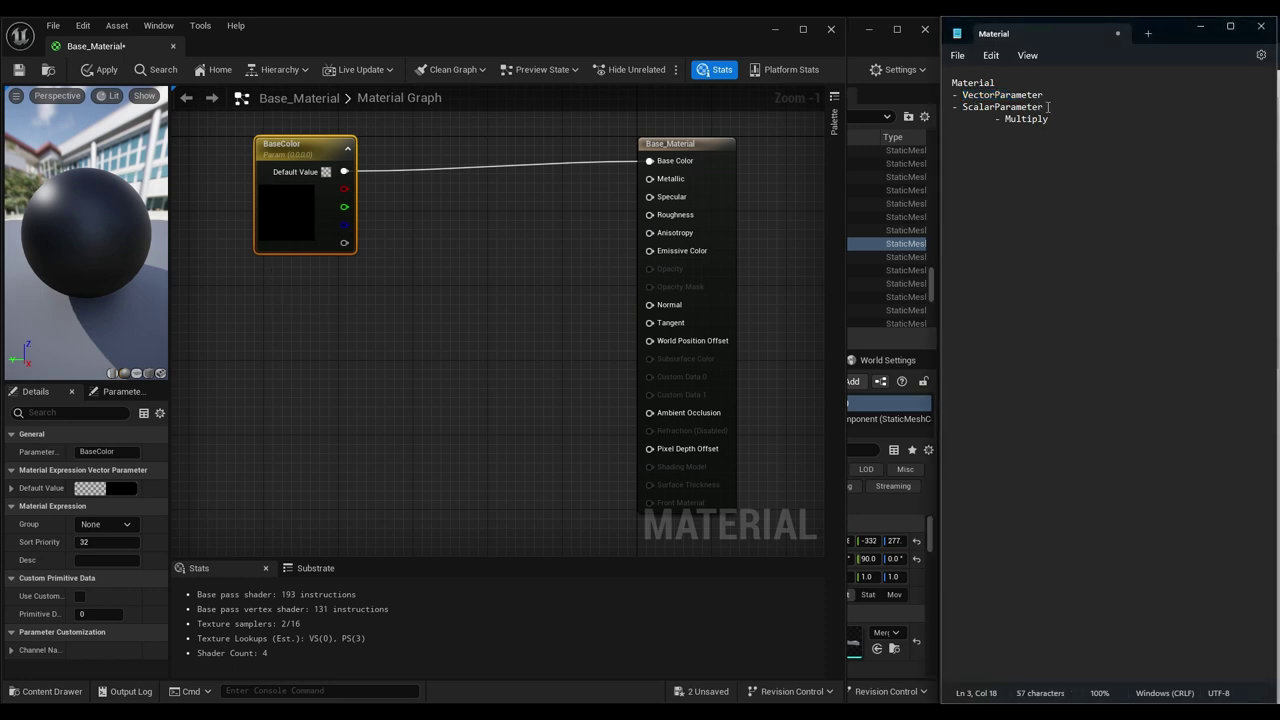
right_click(273, 284)
text(sca)
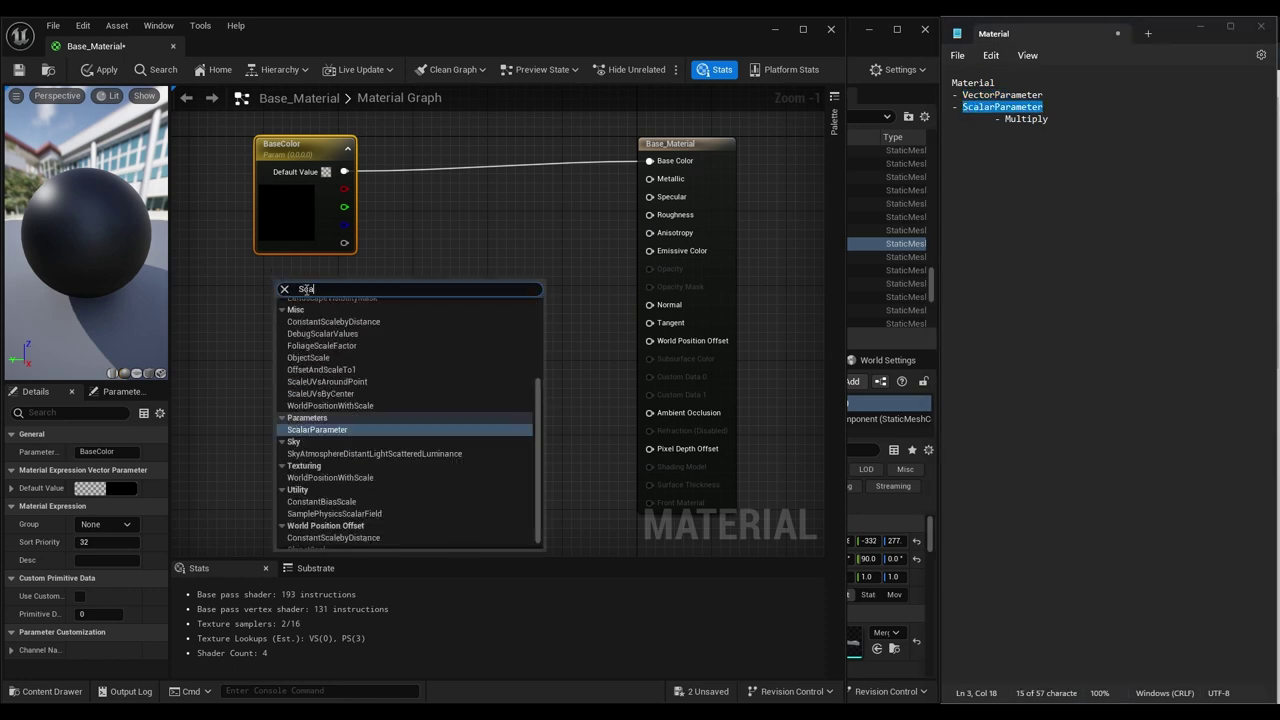
key(Return)
right_click(324, 287)
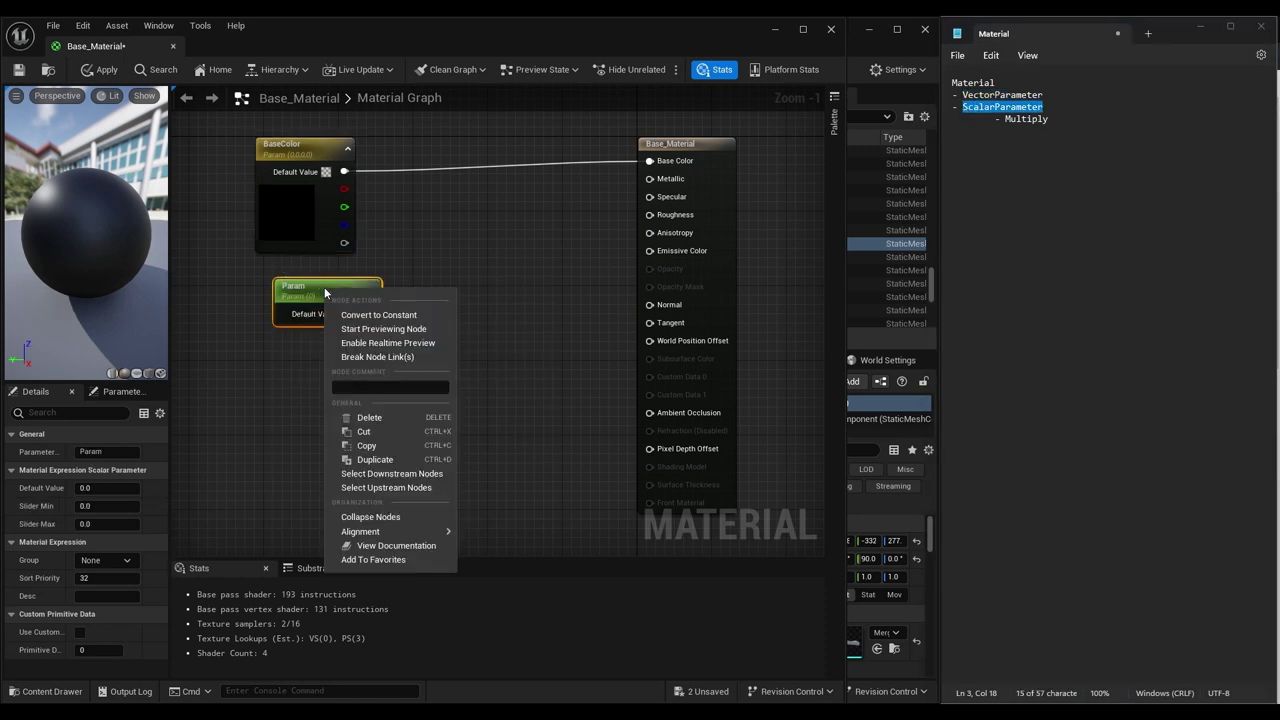
click(360, 458)
drag(384, 293, 319, 348)
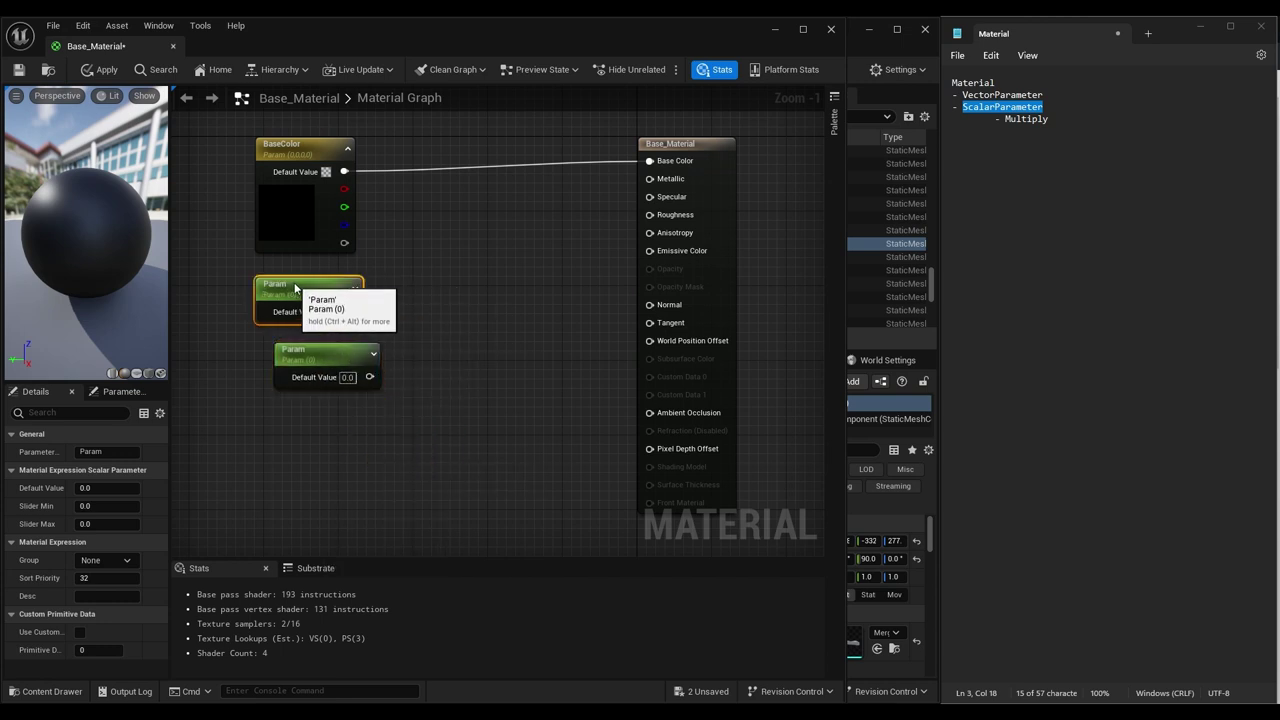
key(ctrl+w)
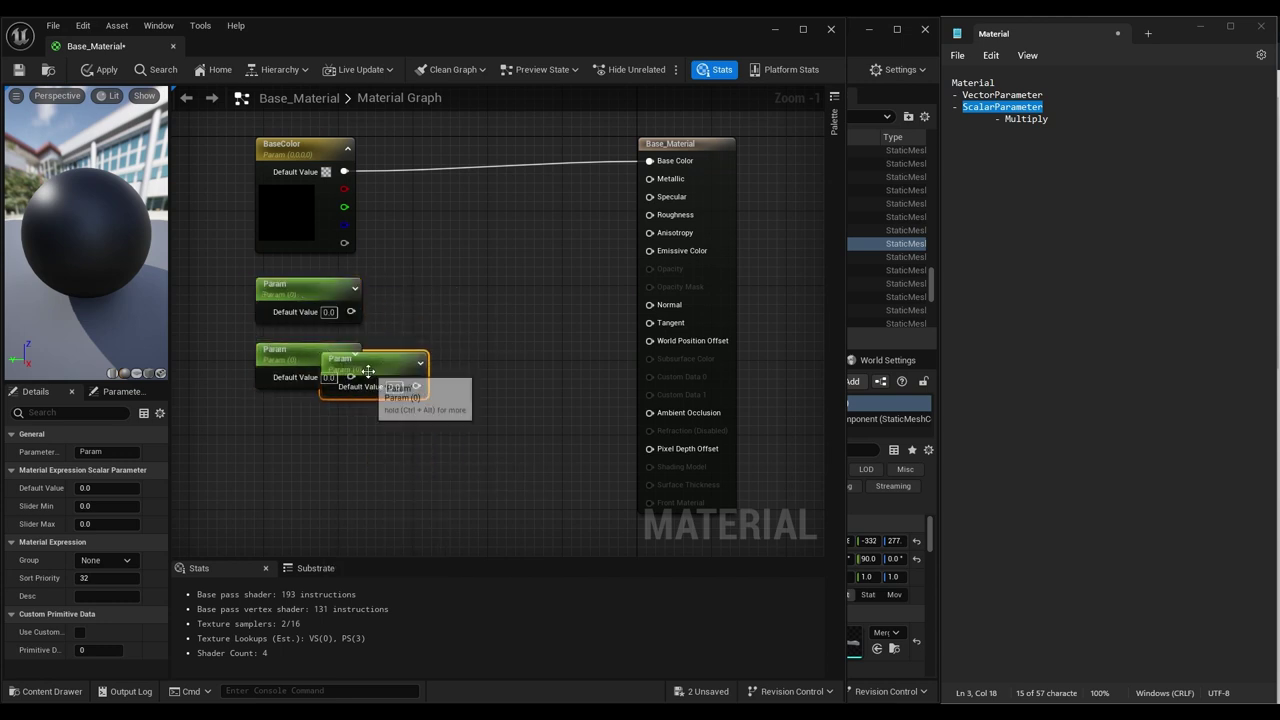
mouse_move(384, 352)
mouse_down()
mouse_move(319, 413)
mouse_move(319, 481)
mouse_up()
key(ctrl+w)
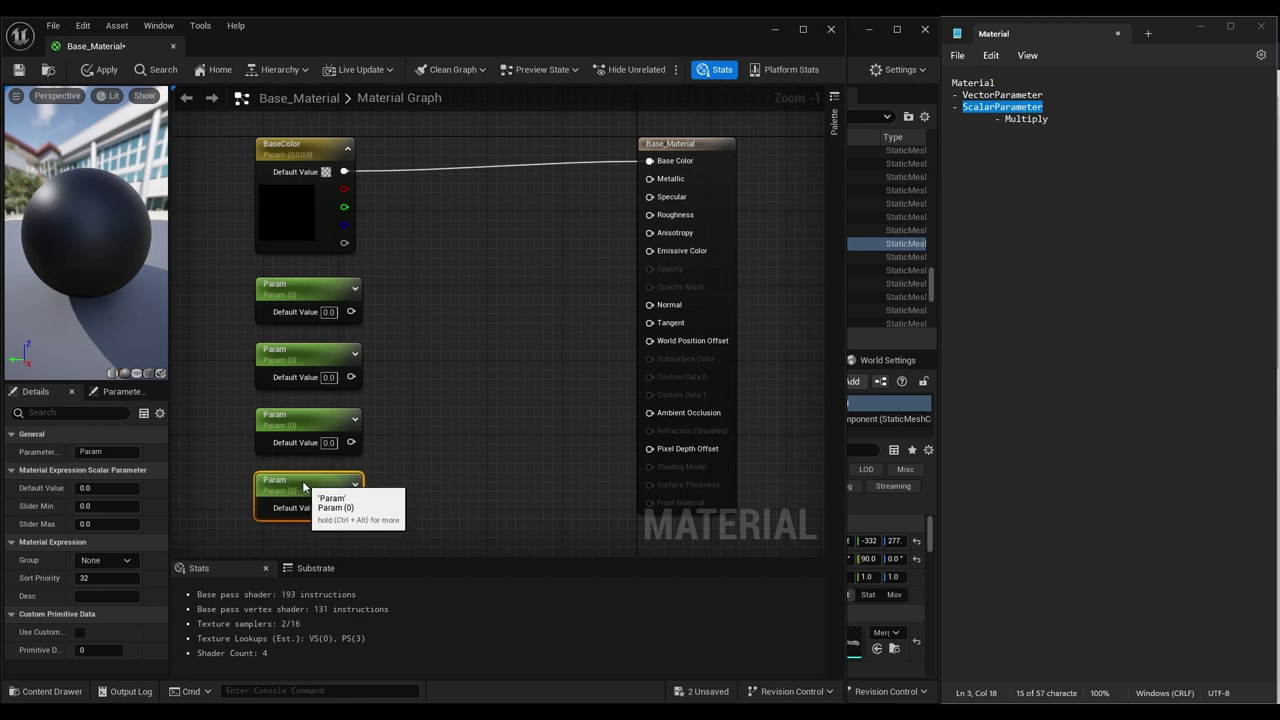
- Add a Multiply node and rename the top scalar Metallic, wiring it to the Metallic input
right_click(462, 388)
text(multiply)
key(Return)
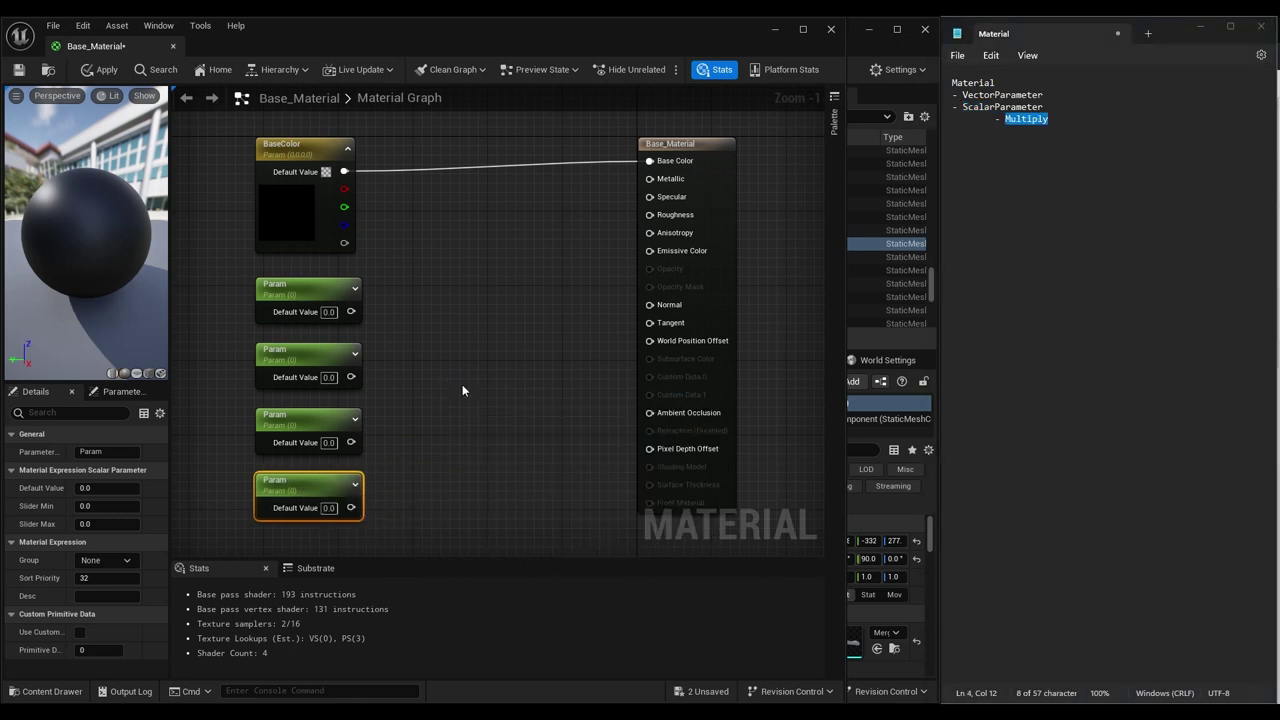
click(277, 286)
click(85, 452)
text(Metallic)
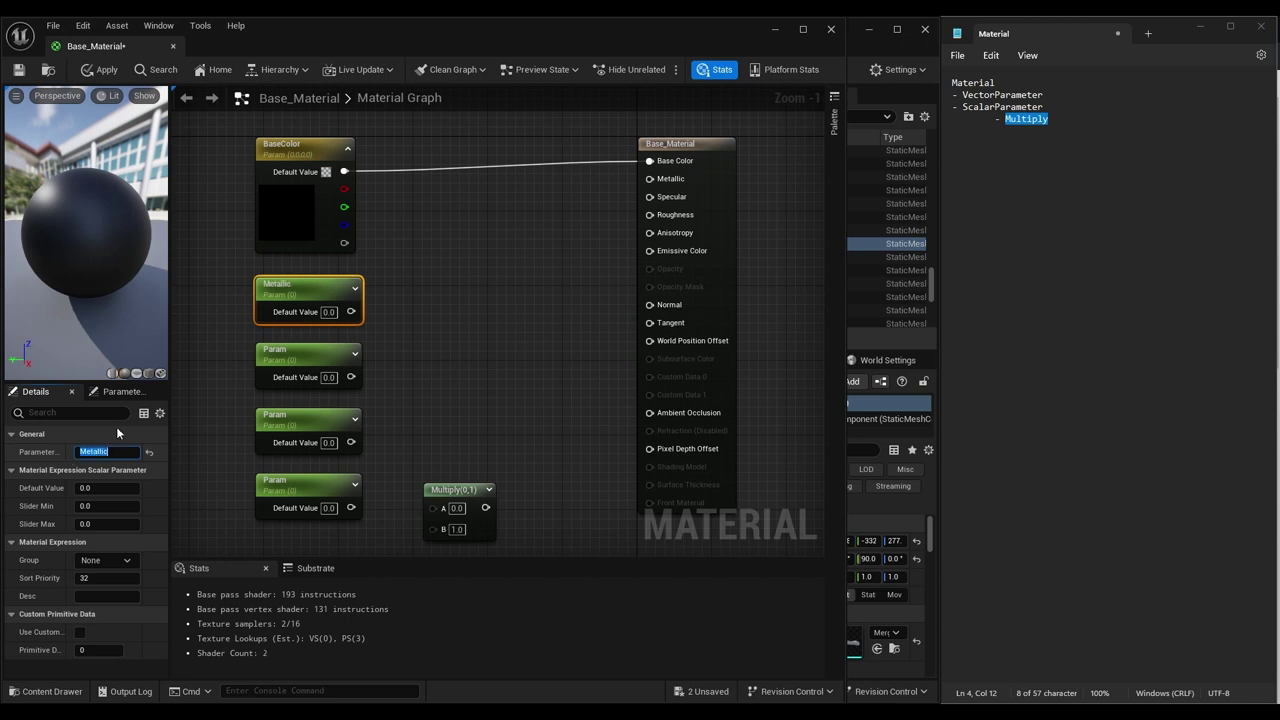
drag(351, 311, 650, 178)
- Rename the next two scalars Specular and Roughness and wire each to its matching input
click(279, 358)
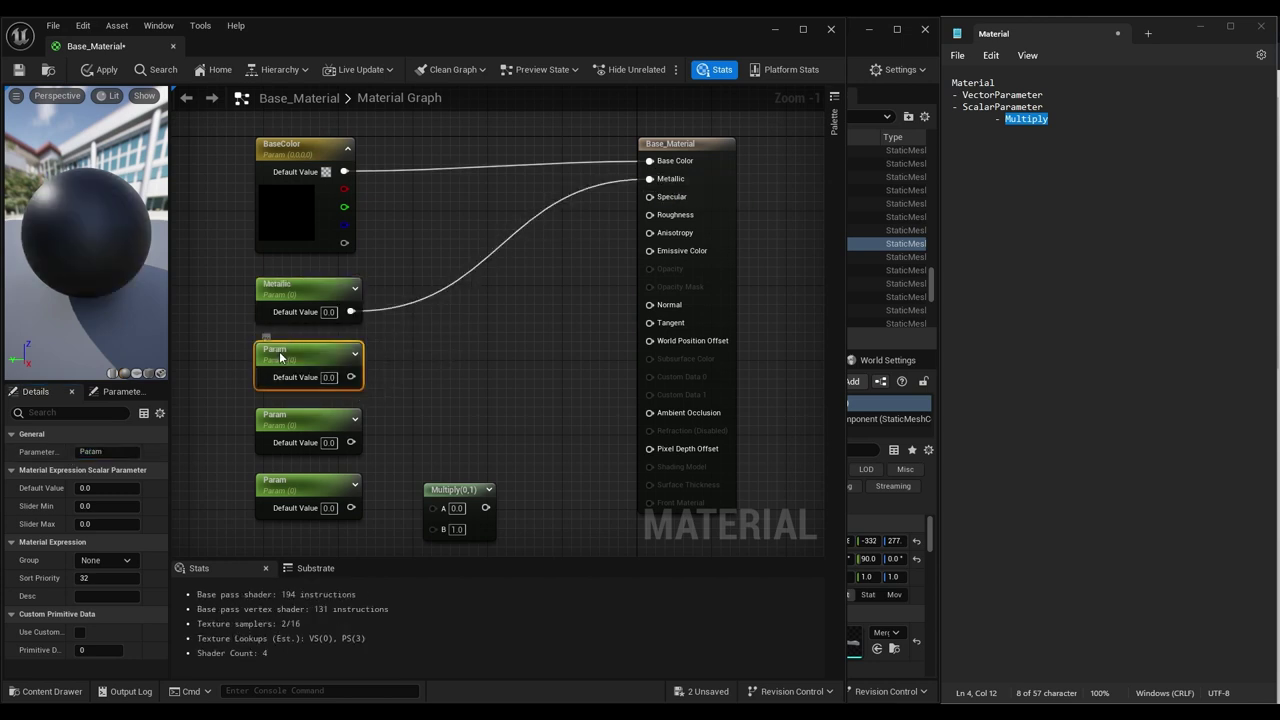
right_click(283, 358)
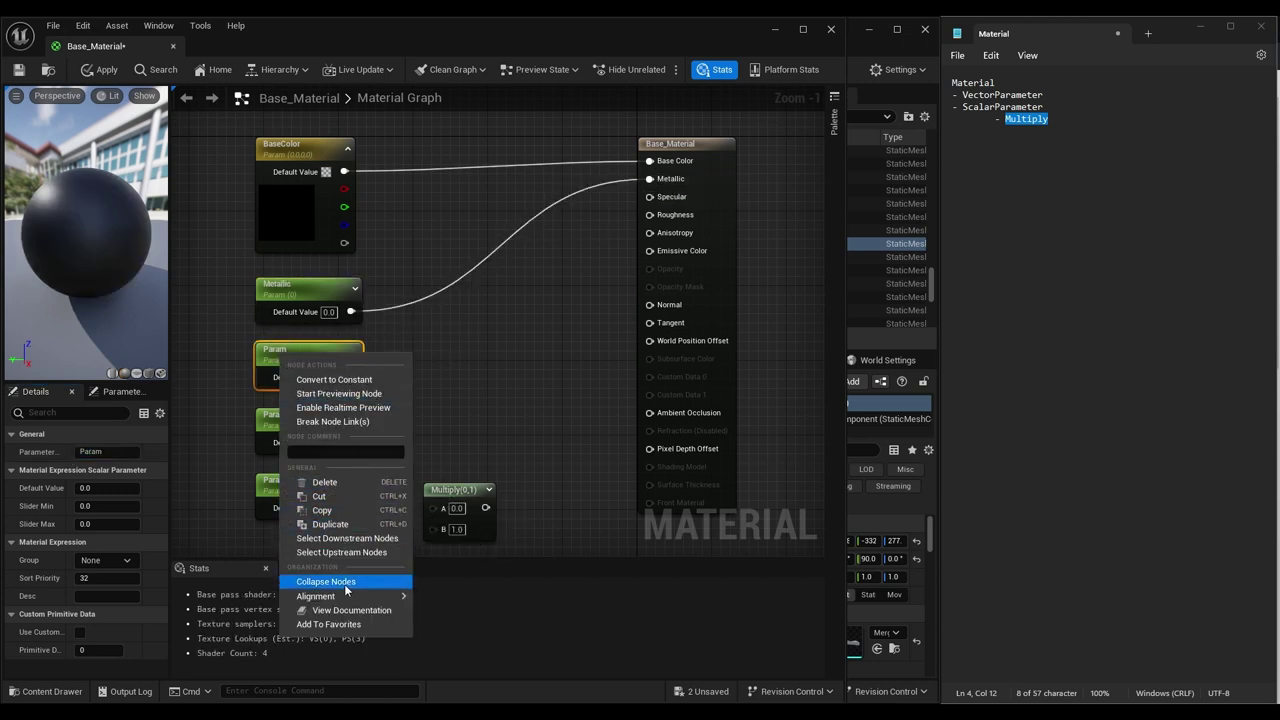
click(298, 394)
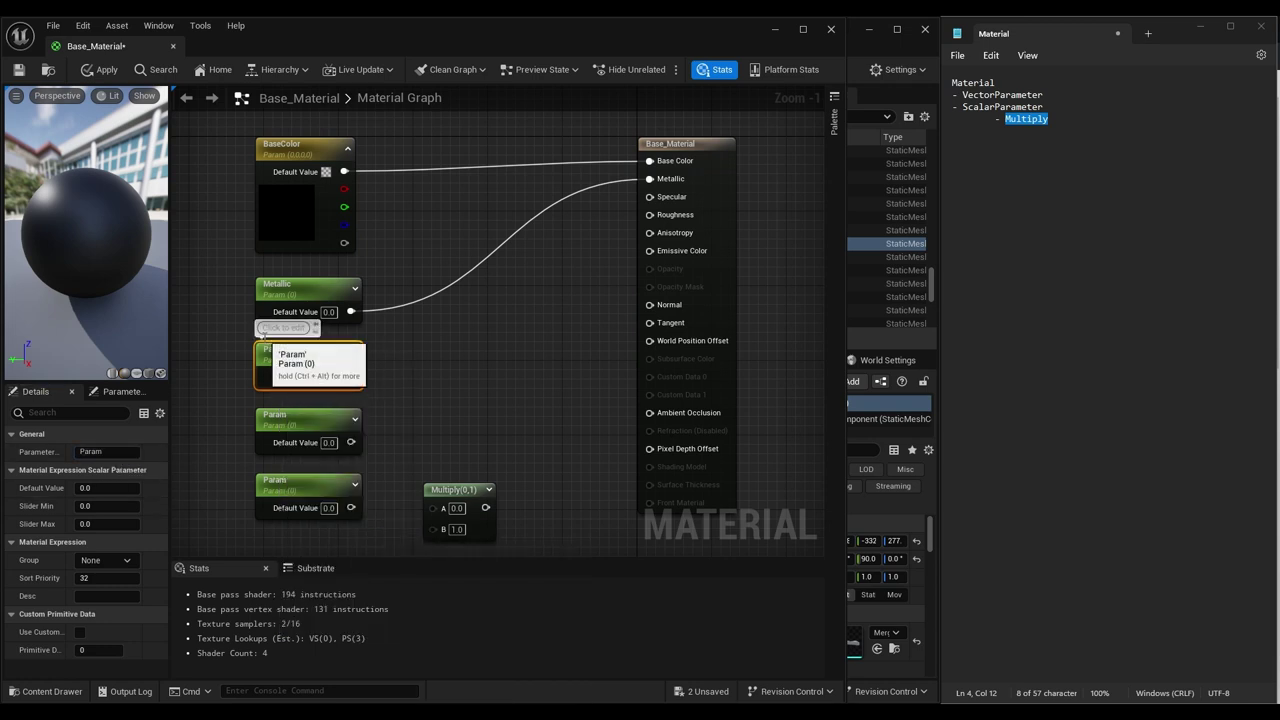
click(95, 452)
text(Specular)
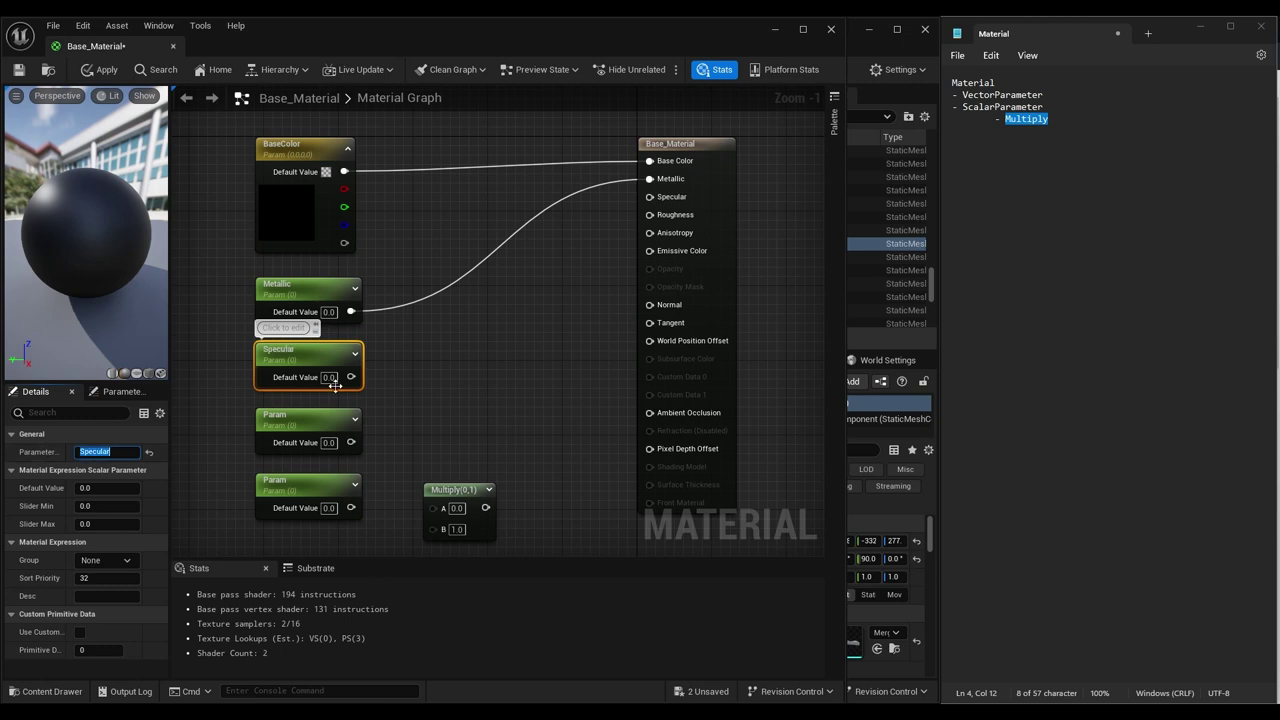
drag(350, 377, 650, 197)
click(310, 420)
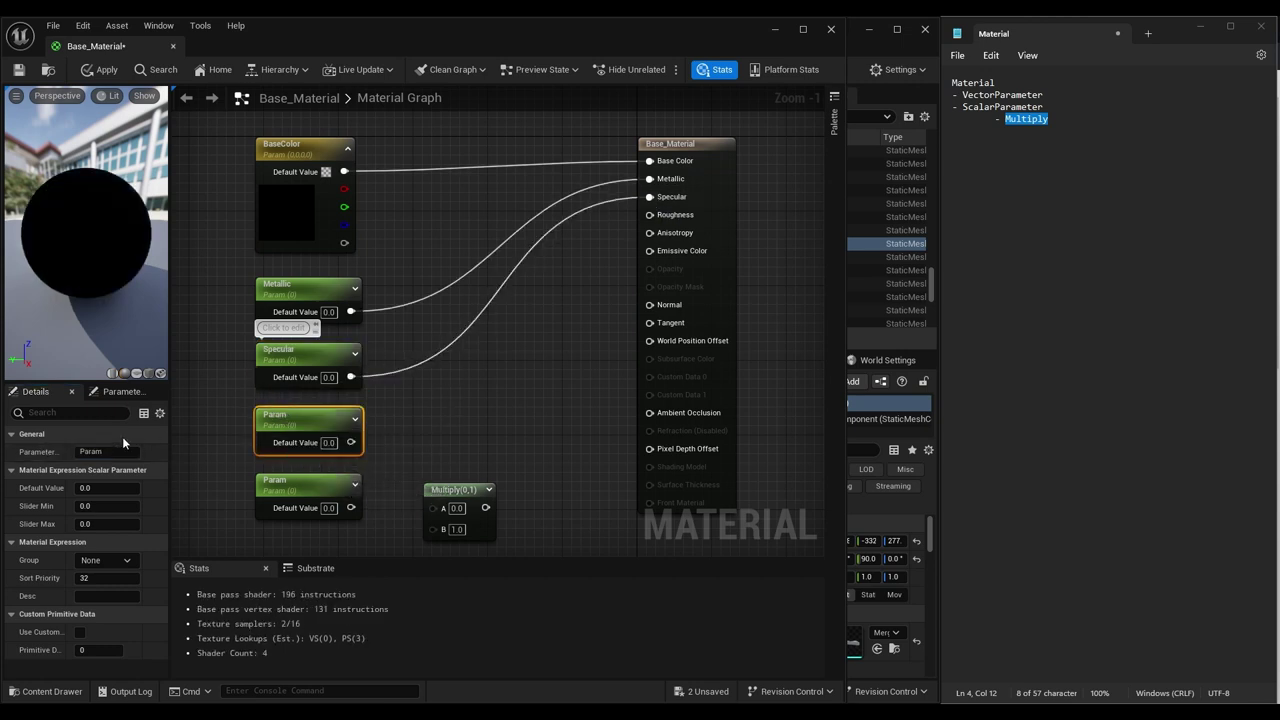
click(40, 455)
text(Roughness)
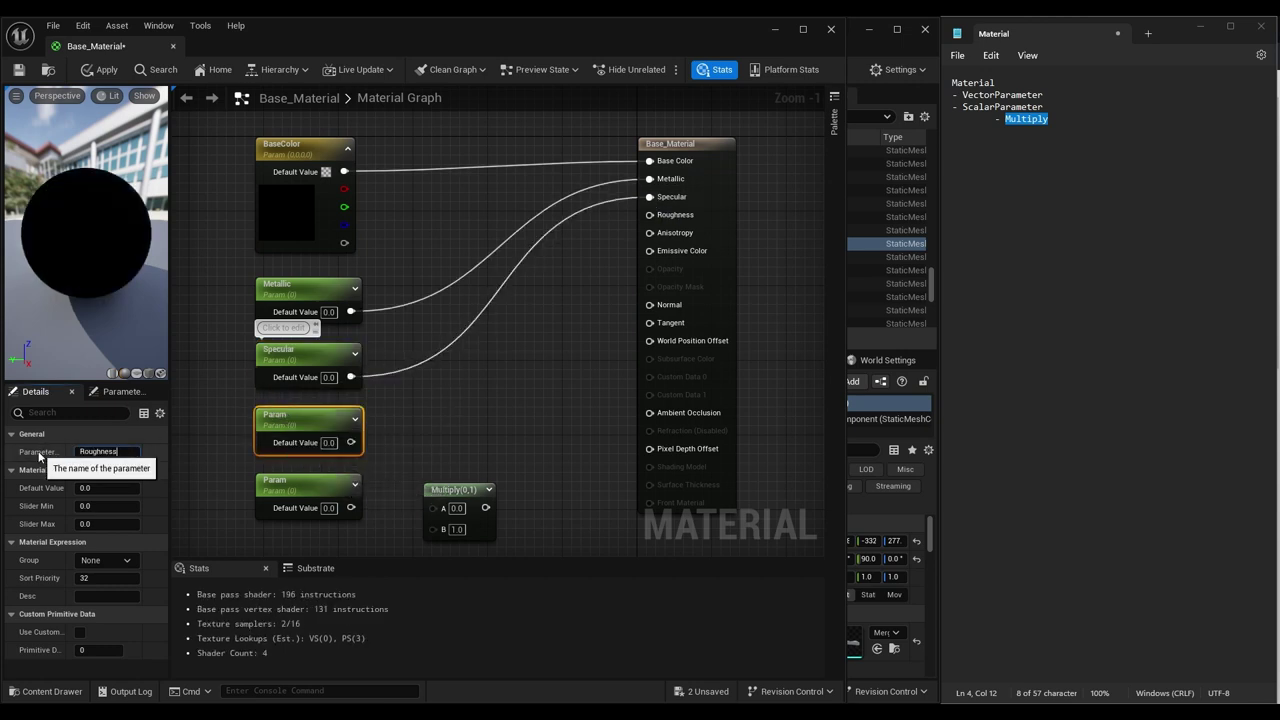
key(Return)
drag(350, 442, 650, 215)
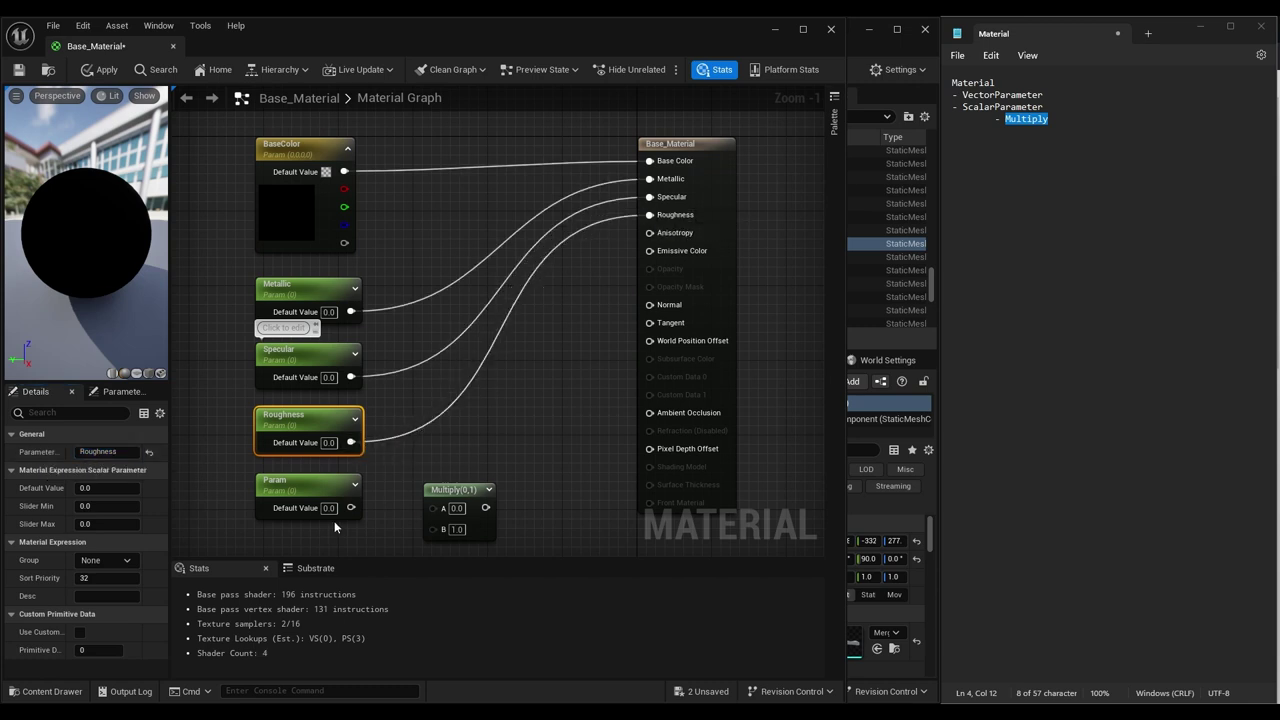
- Multiply BaseColor by the Emissive scalar into Emissive Color and save the material
drag(350, 507, 435, 530)
mouse_move(344, 171)
mouse_down()
mouse_move(433, 507)
mouse_move(650, 251)
mouse_up()
drag(450, 490, 448, 471)
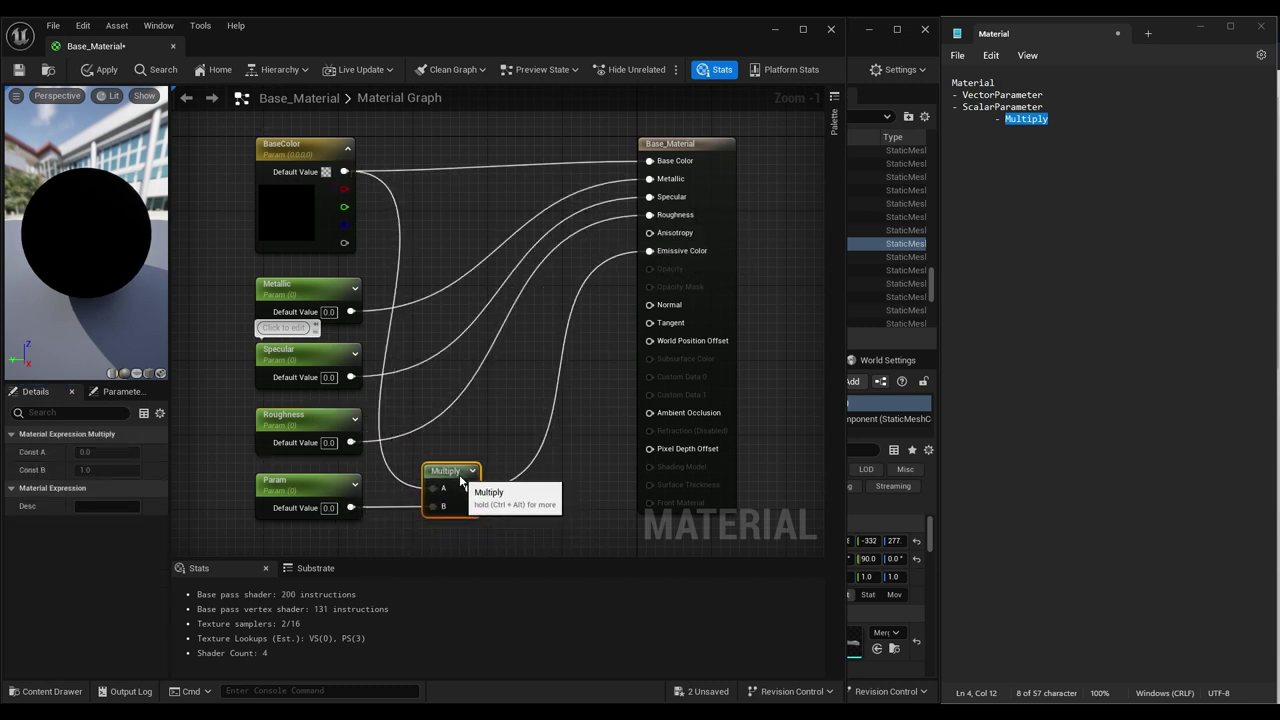
click(314, 488)
click(90, 451)
text(Emissive)
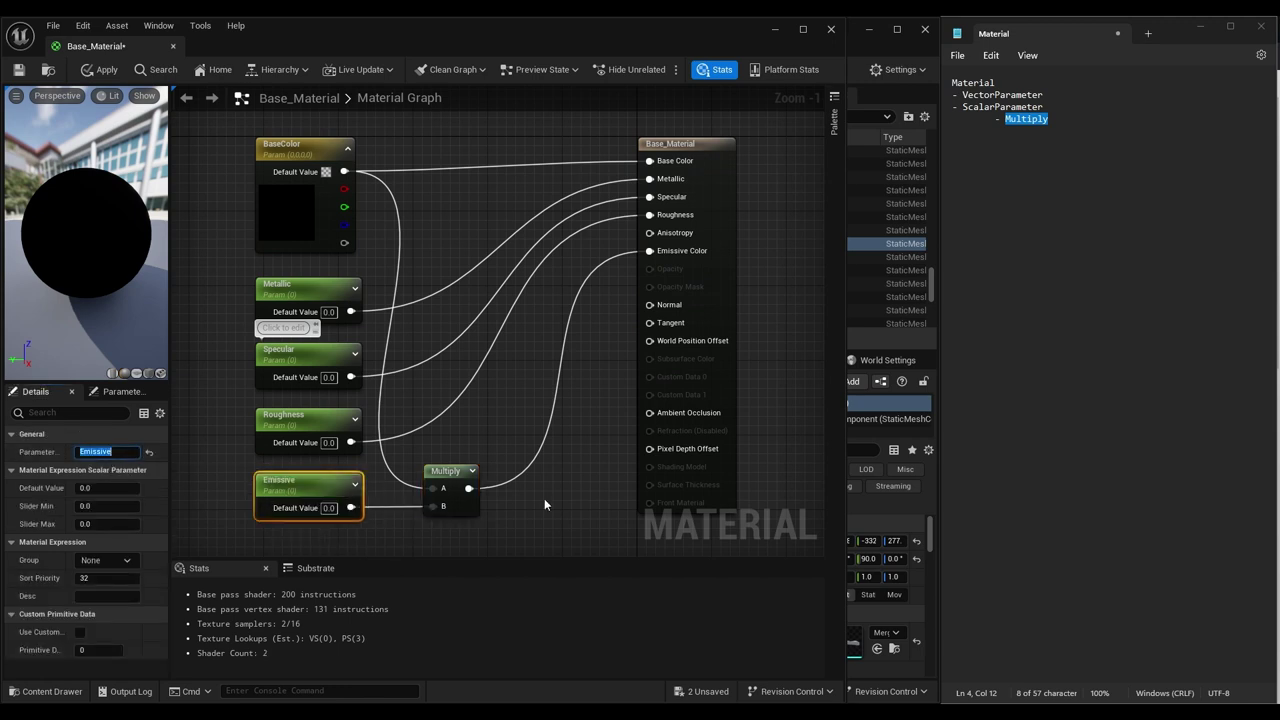
key(ctrl+s)
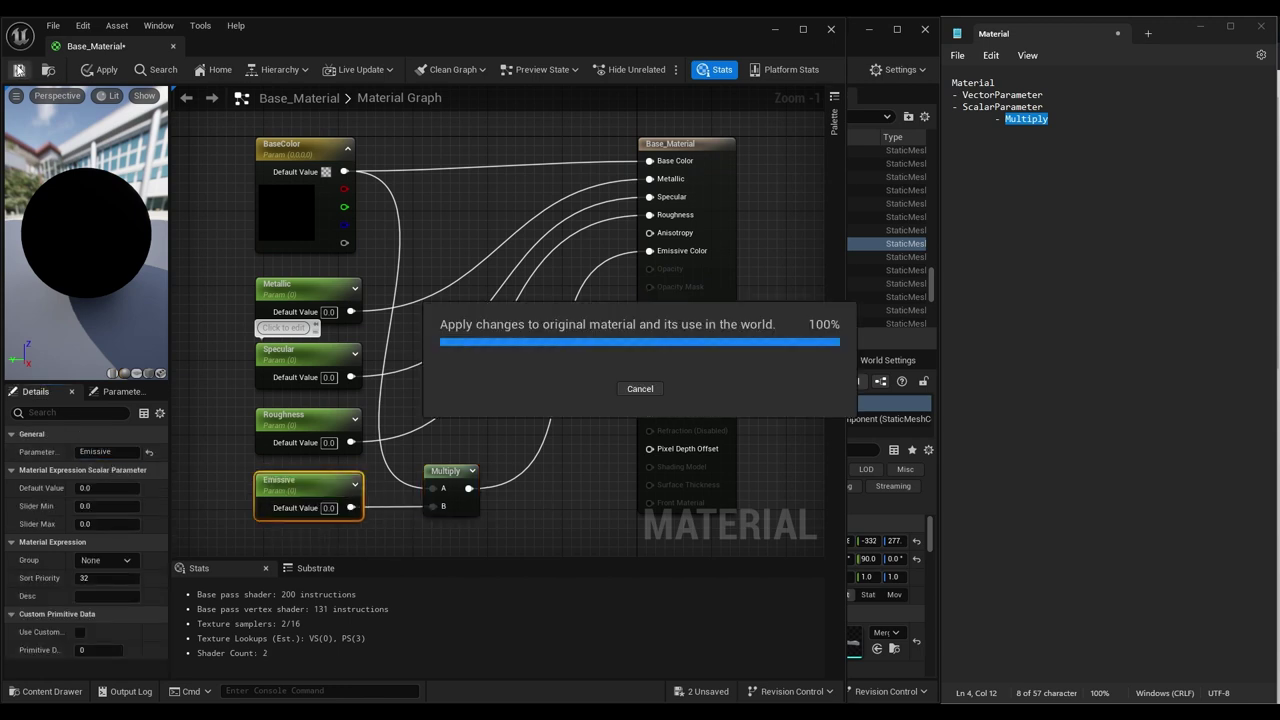
- Create Base_Material_Iron as an instance of Base_Material and open it maximised
click(832, 31)
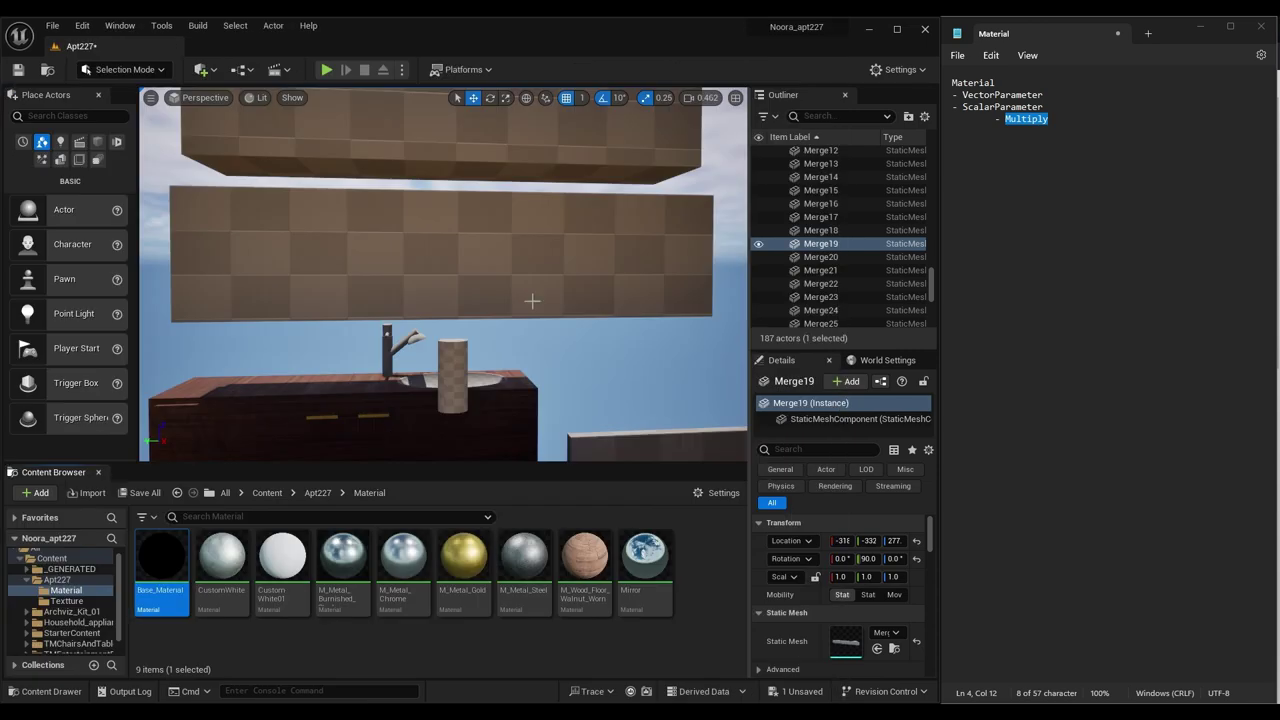
right_click(160, 566)
click(238, 256)
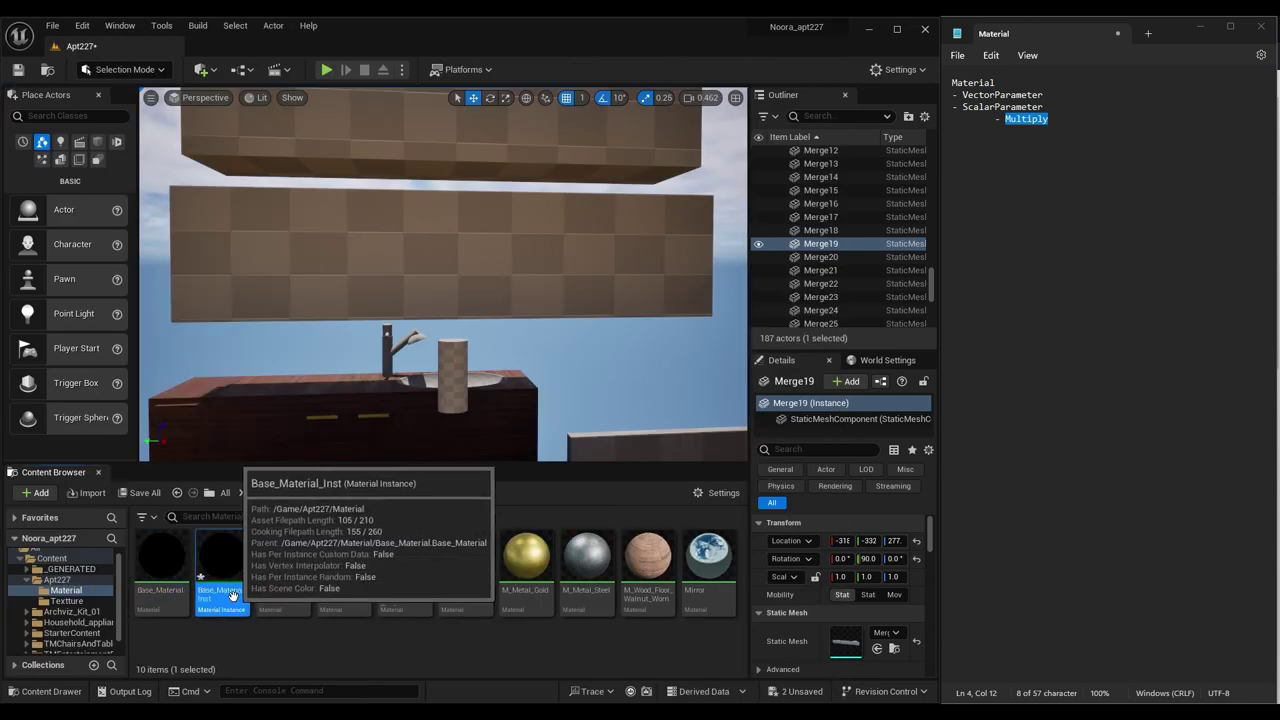
key(Return)
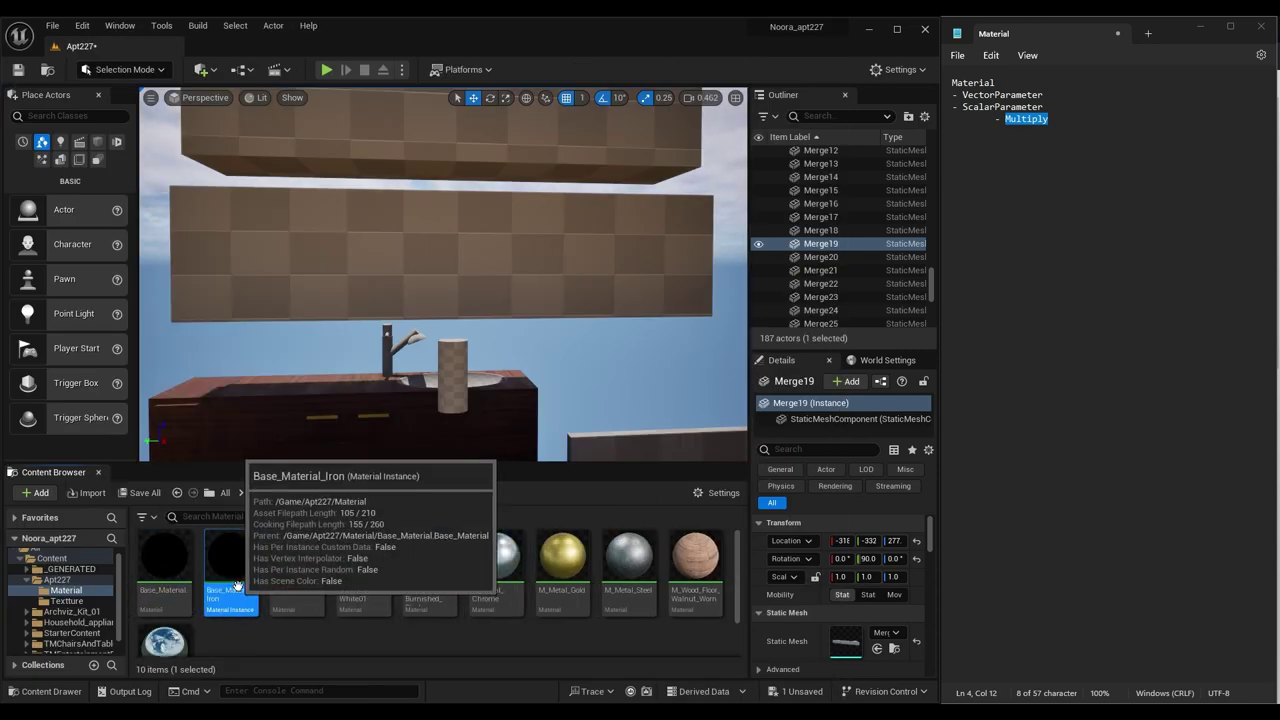
double_click(230, 560)
double_click(744, 56)
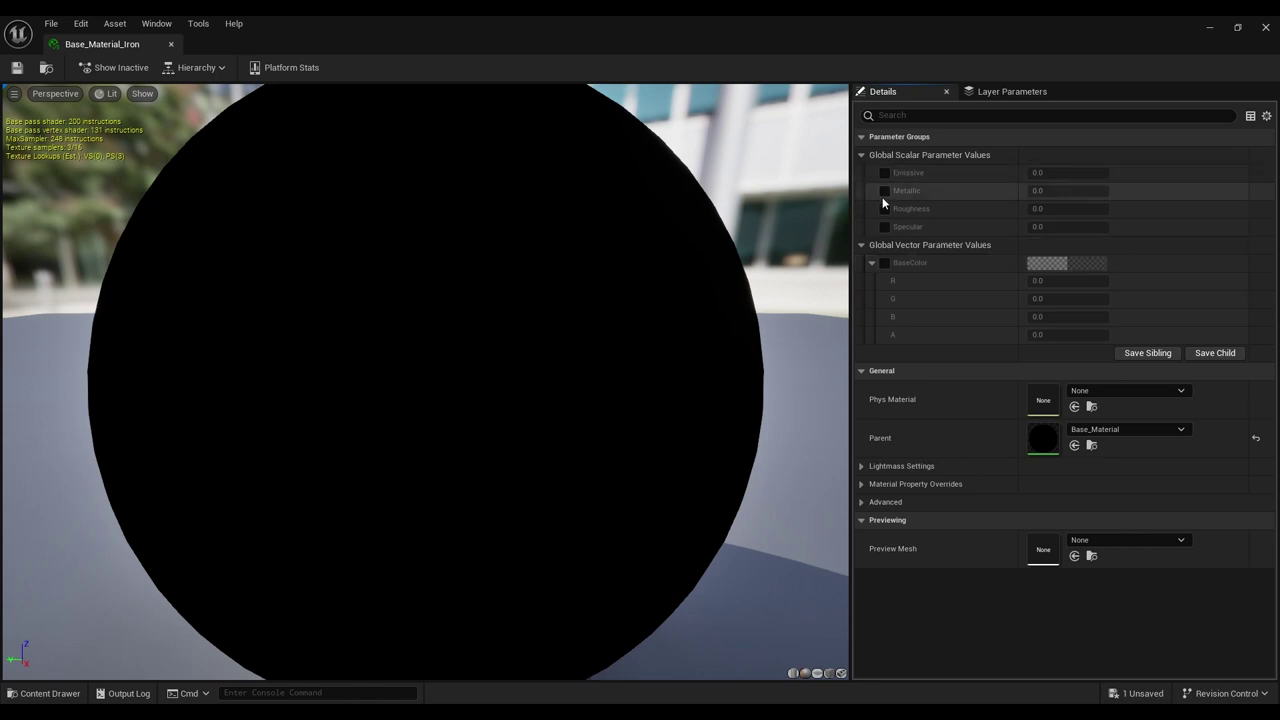
- Enable the BaseColor override and enter 102 for its green and blue channels
scroll(731, 286, down, 4)
click(885, 262)
click(1053, 281)
text(102)
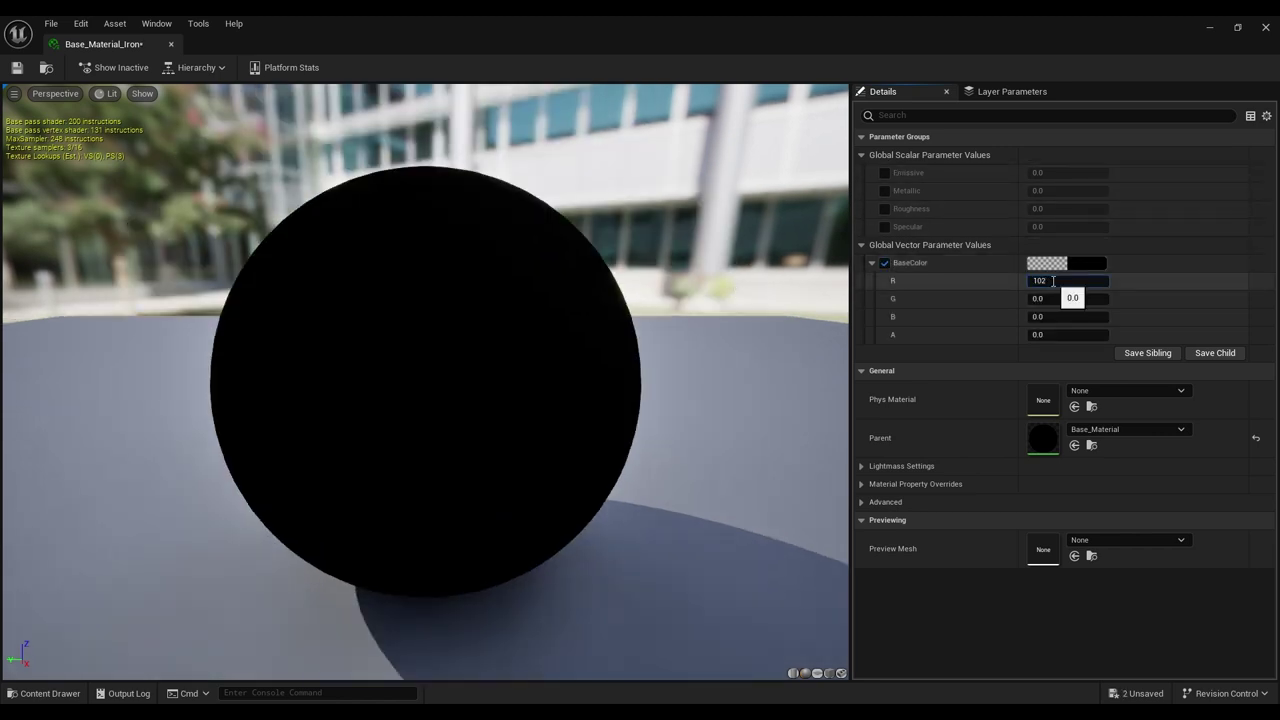
key(Tab)
text(102)
key(Tab)
text(102)
key(Return)
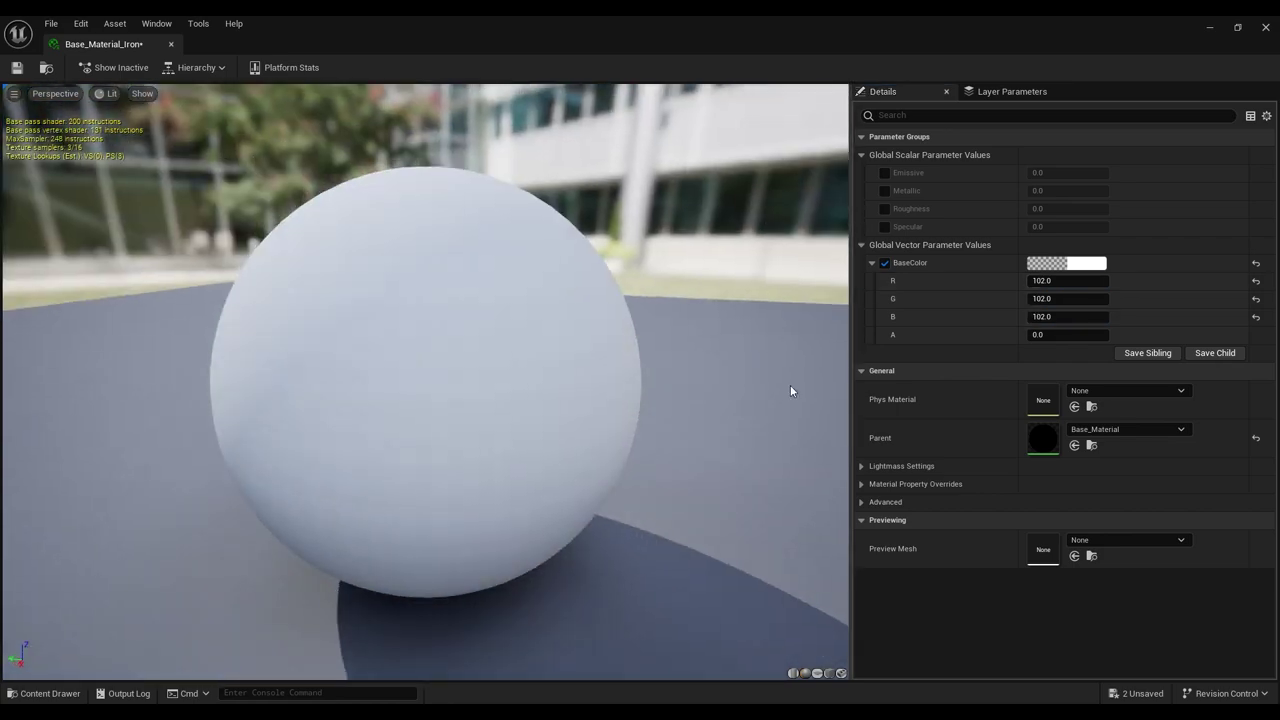
- Override Roughness to 0.3 and Metallic to 0.1, trying Emissive 0.1 then disabling it
click(884, 208)
text(2)
key(Return)
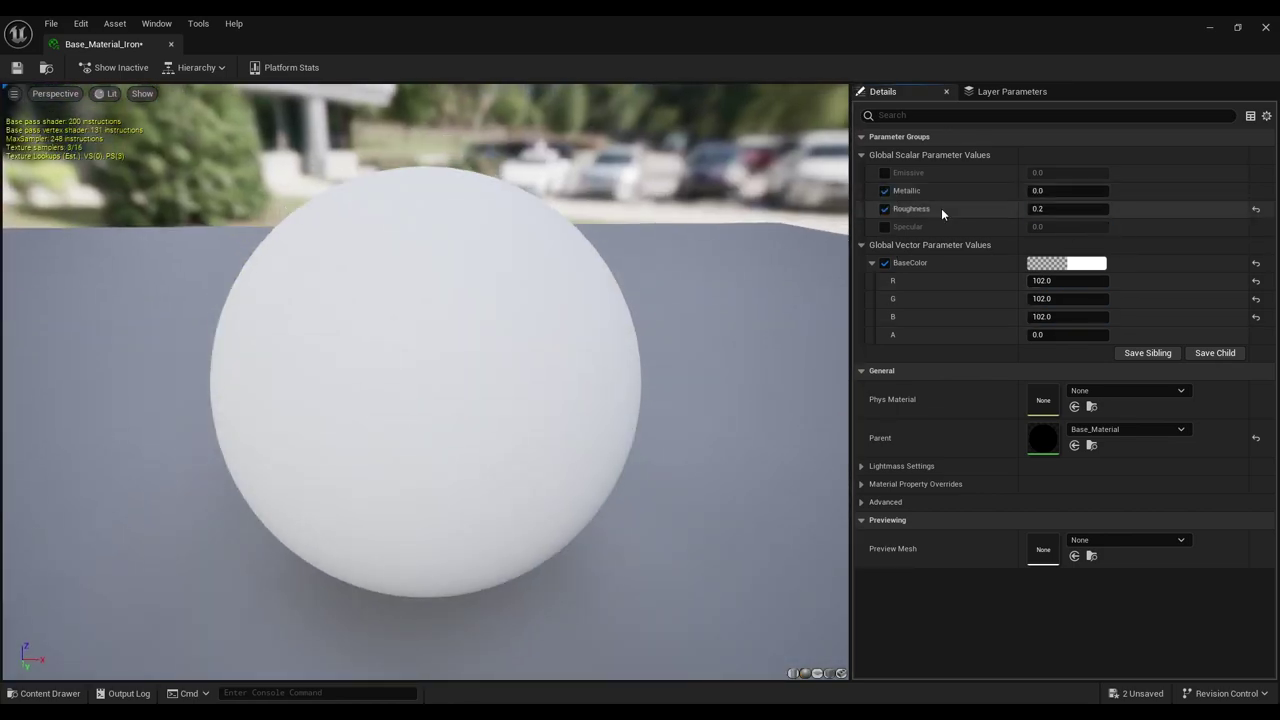
click(884, 190)
mouse_move(1045, 190)
mouse_down()
mouse_move(1065, 190)
mouse_move(1070, 208)
mouse_up()
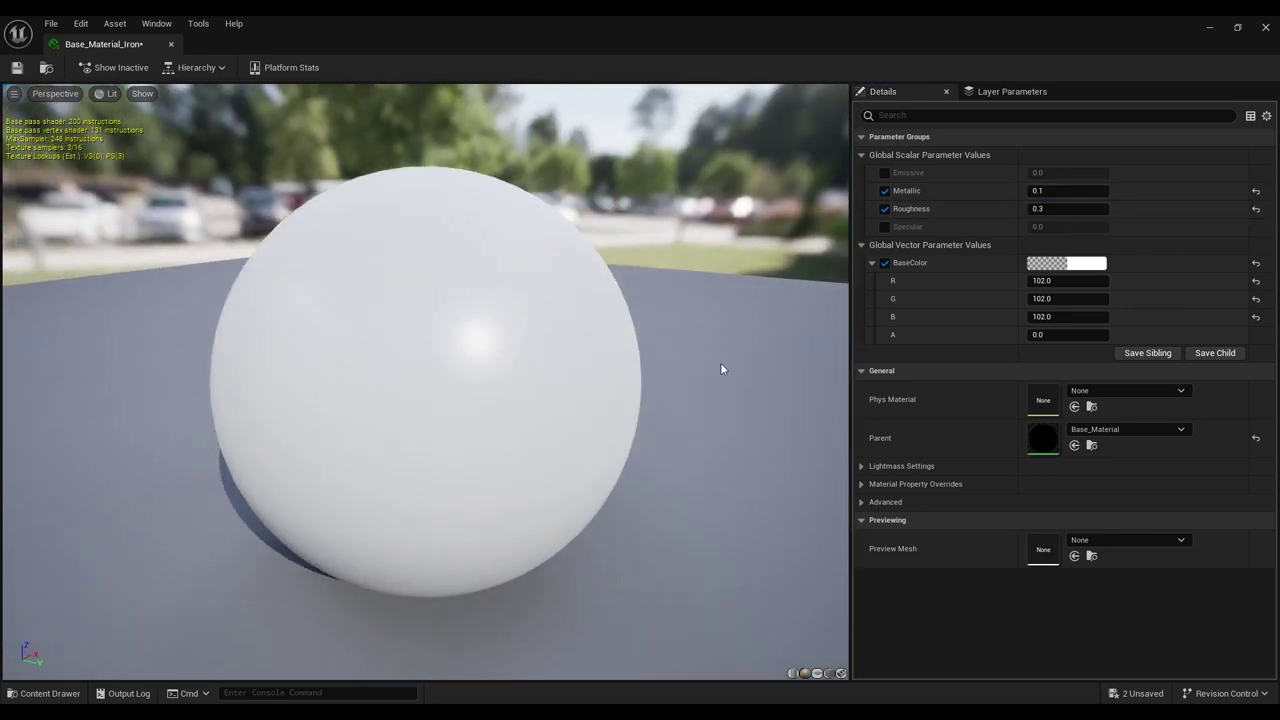
click(884, 172)
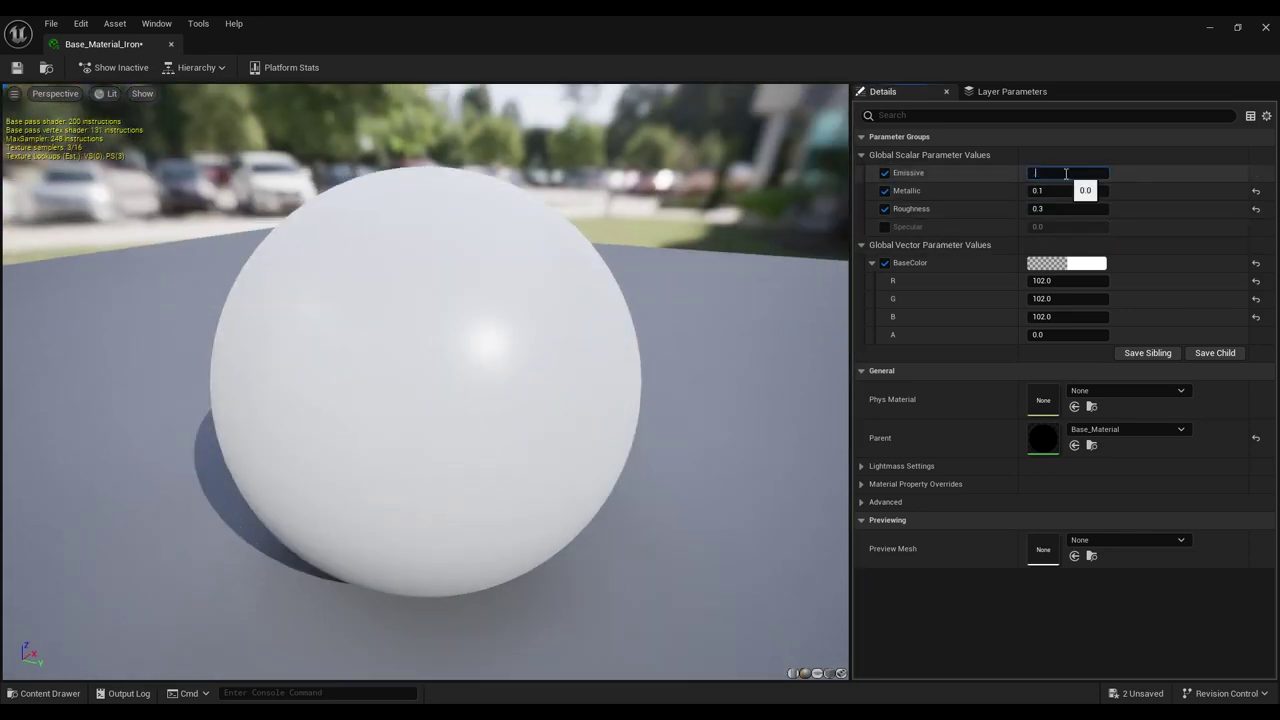
text(0.1)
key(Return)
click(884, 172)
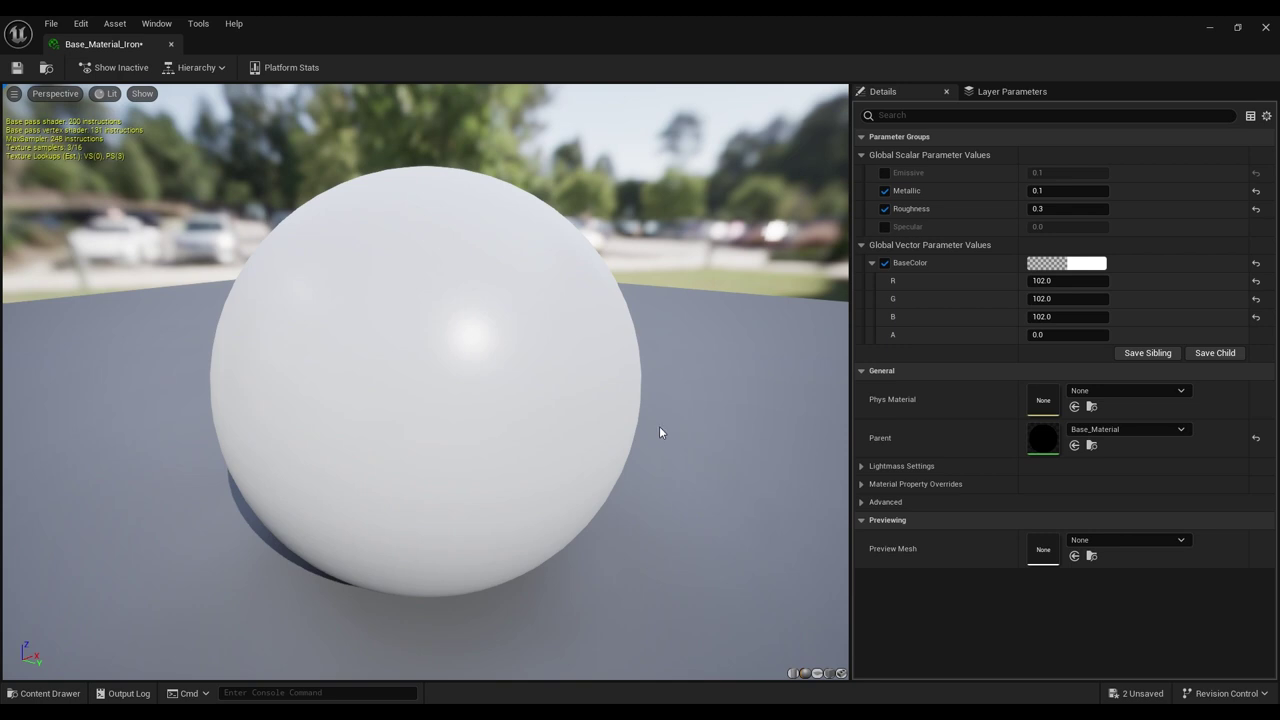
- Darken BaseColor to 0.2 grey in the colour picker and close the iron instance
click(1066, 263)
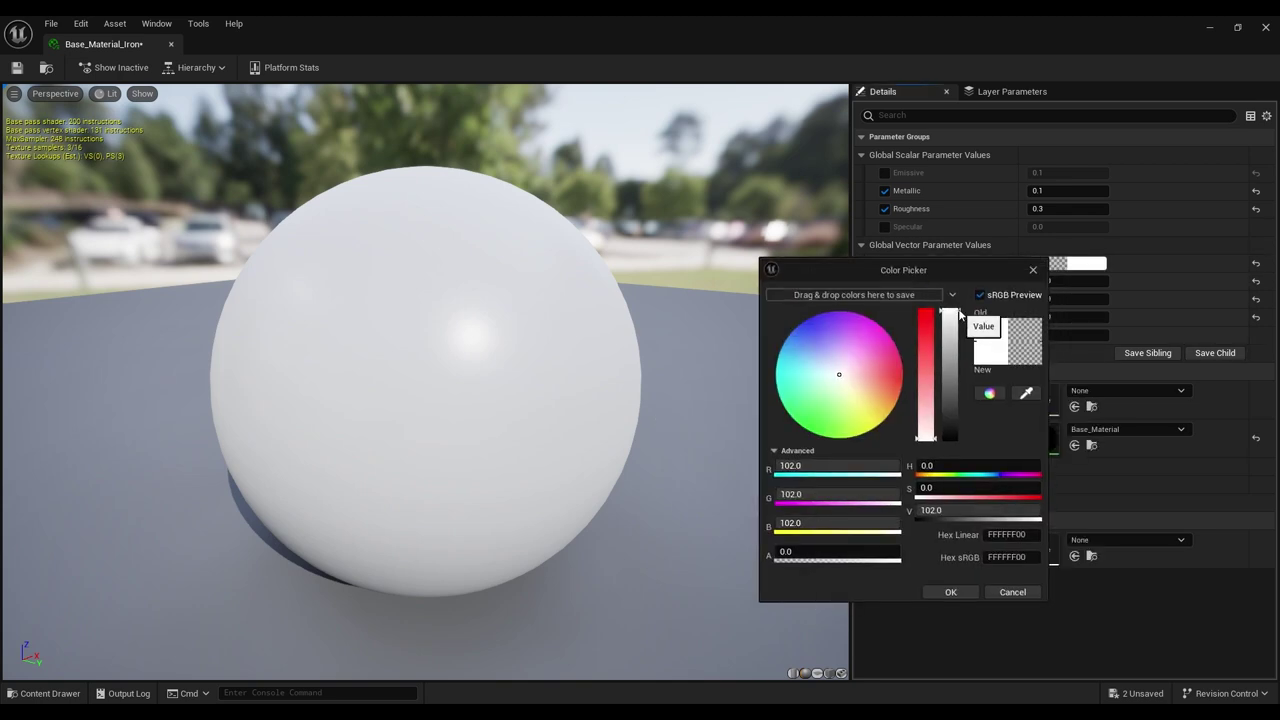
drag(958, 313, 960, 415)
click(949, 592)
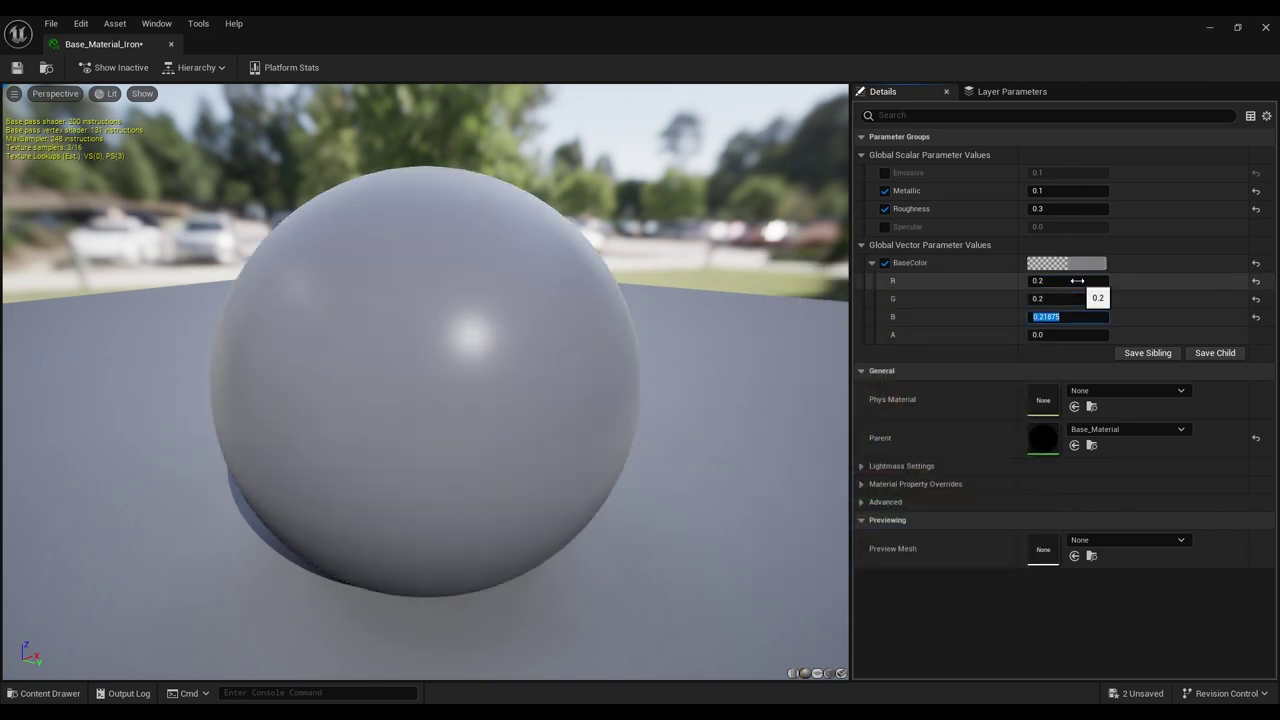
text(0.2)
drag(738, 454, 738, 430)
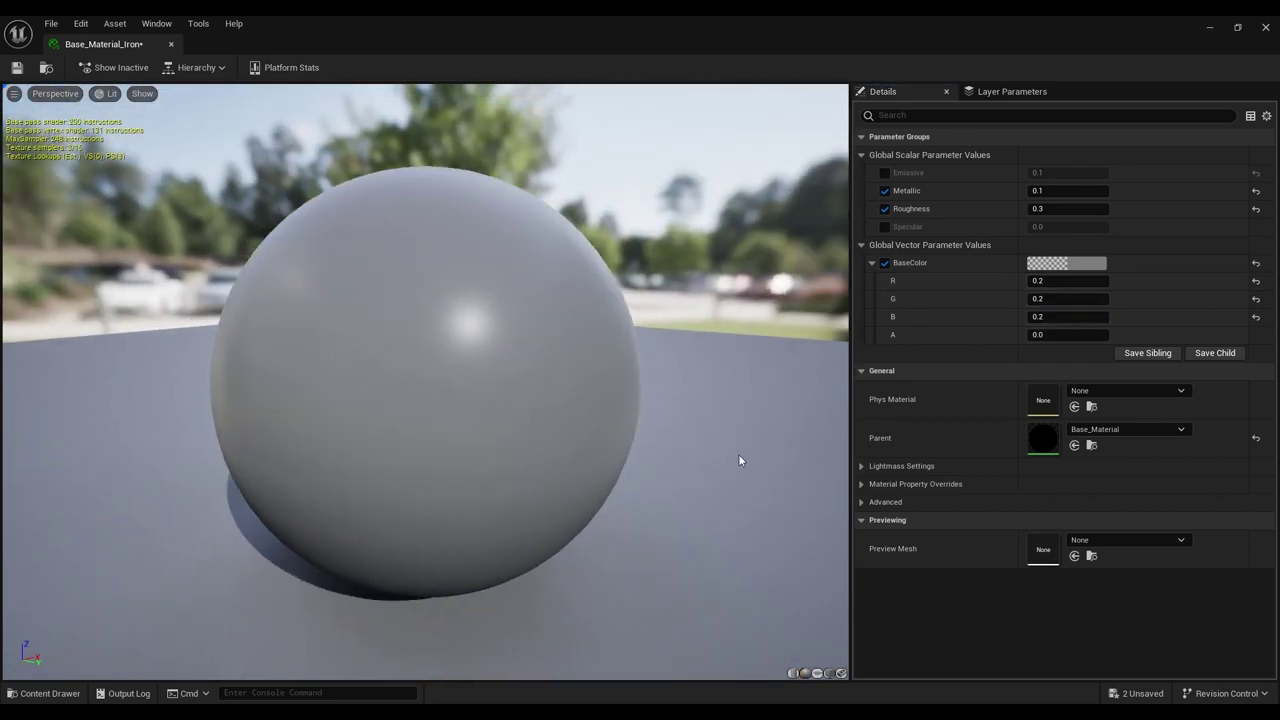
click(1265, 27)
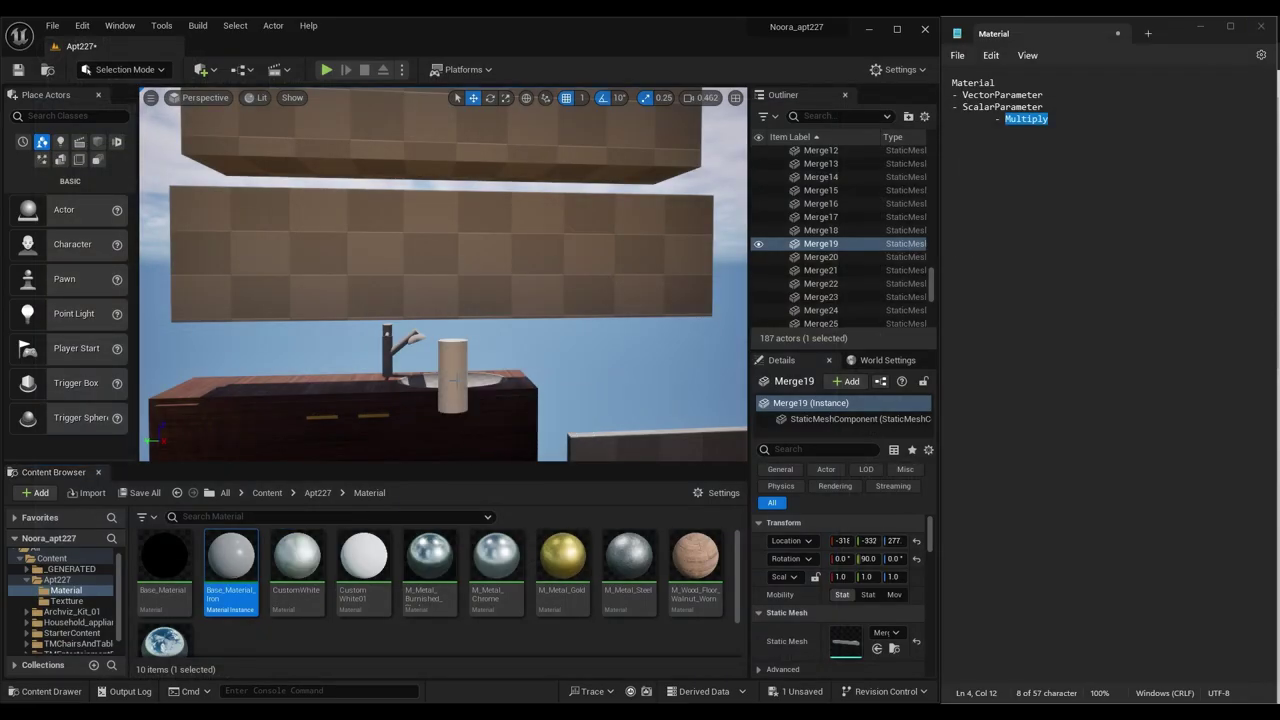
- Apply Base_Material_Iron to the panel above the sink, then create and open Base_Material_Gold
drag(231, 560, 529, 286)
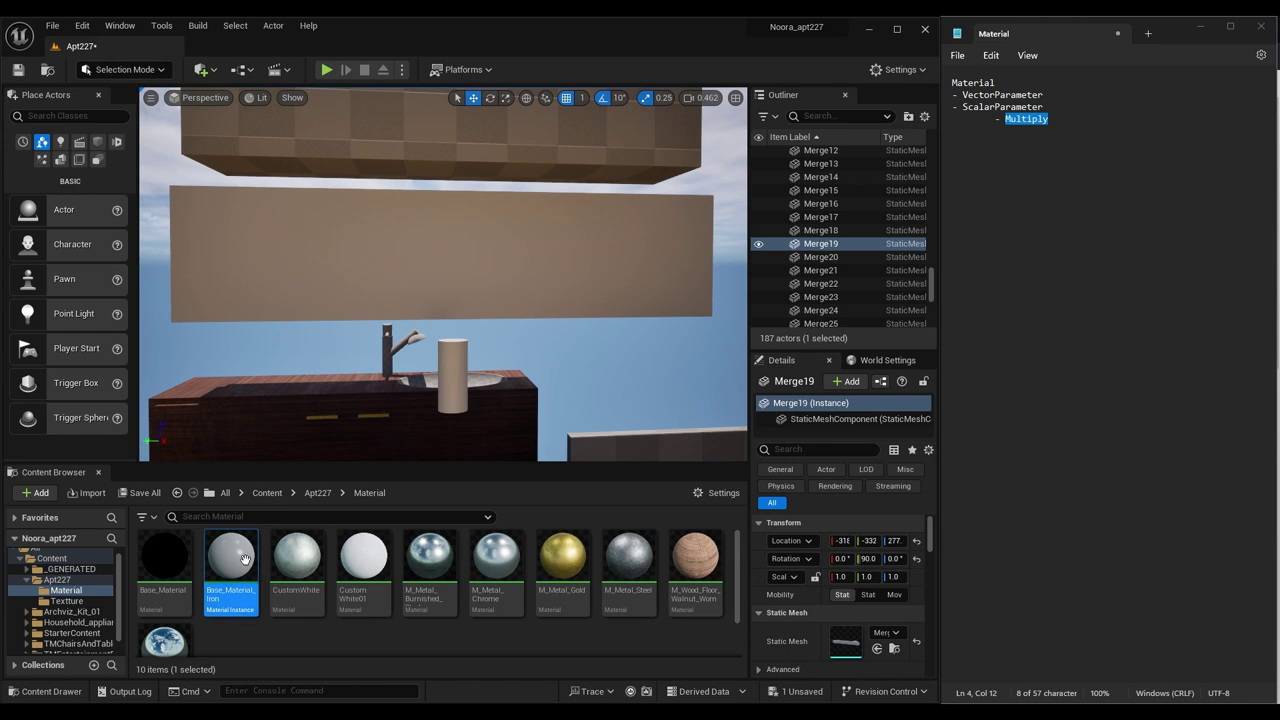
right_click(160, 558)
click(220, 264)
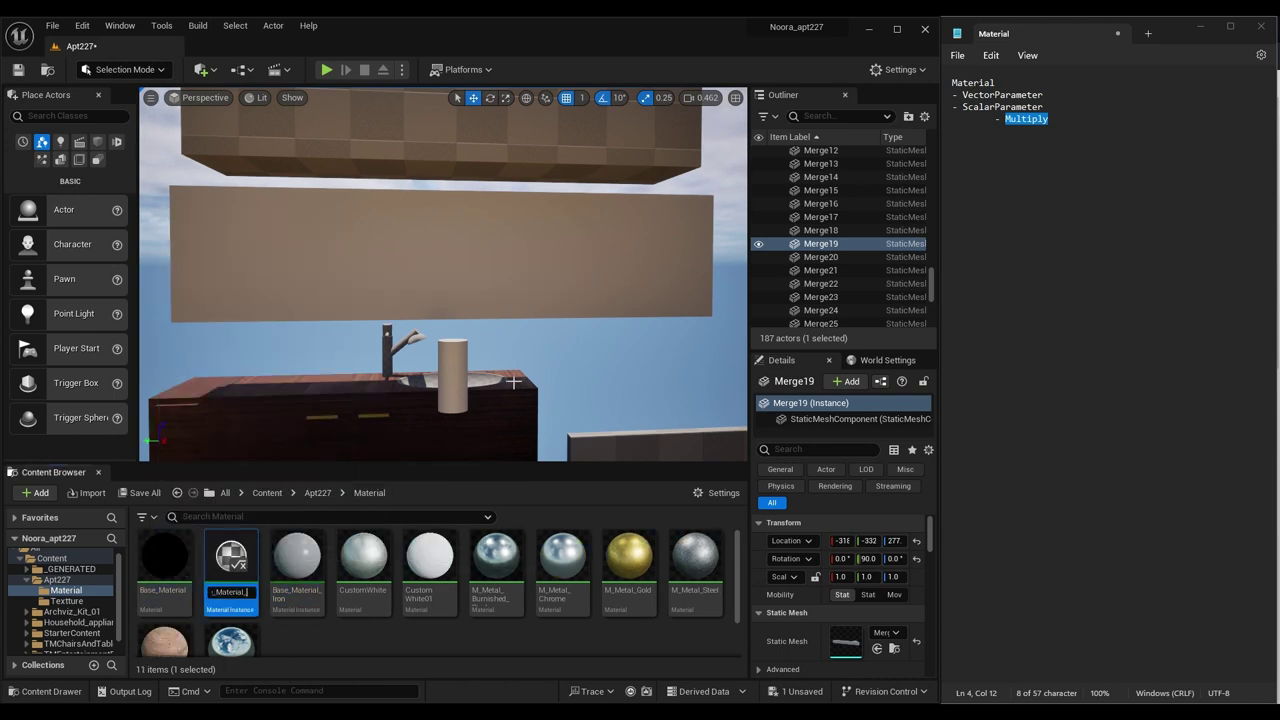
text(Gold)
key(Return)
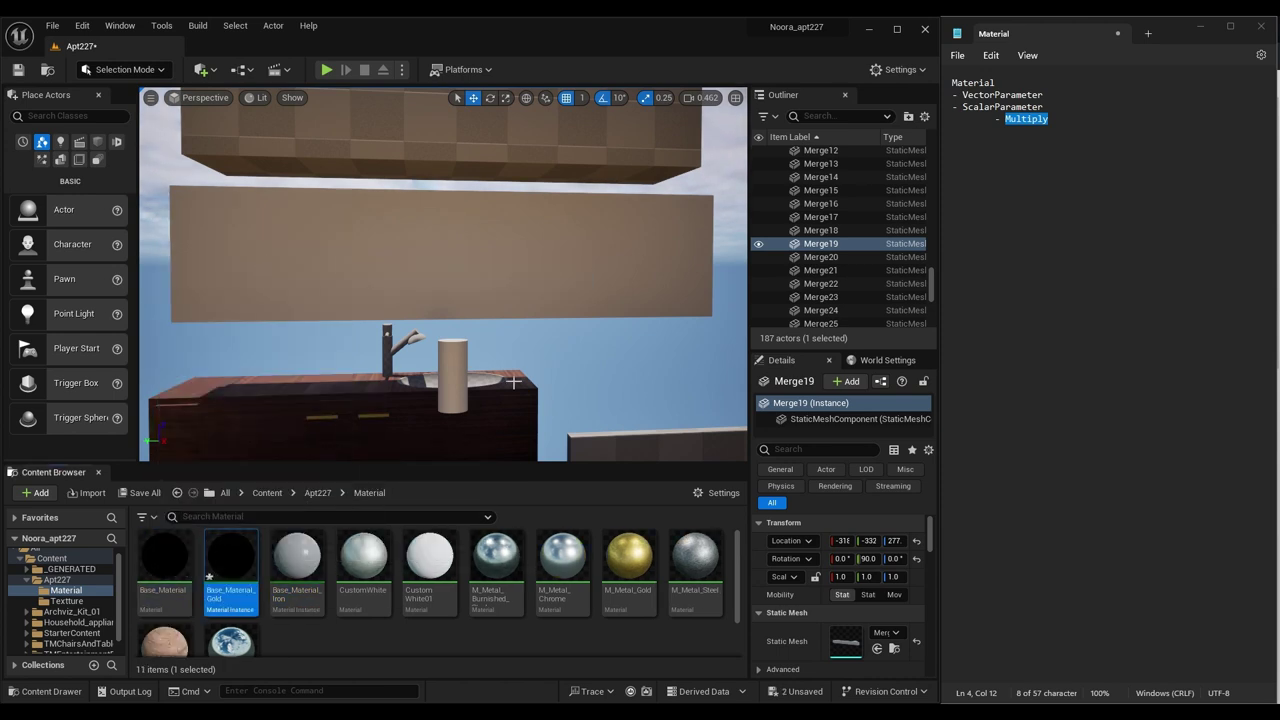
double_click(229, 551)
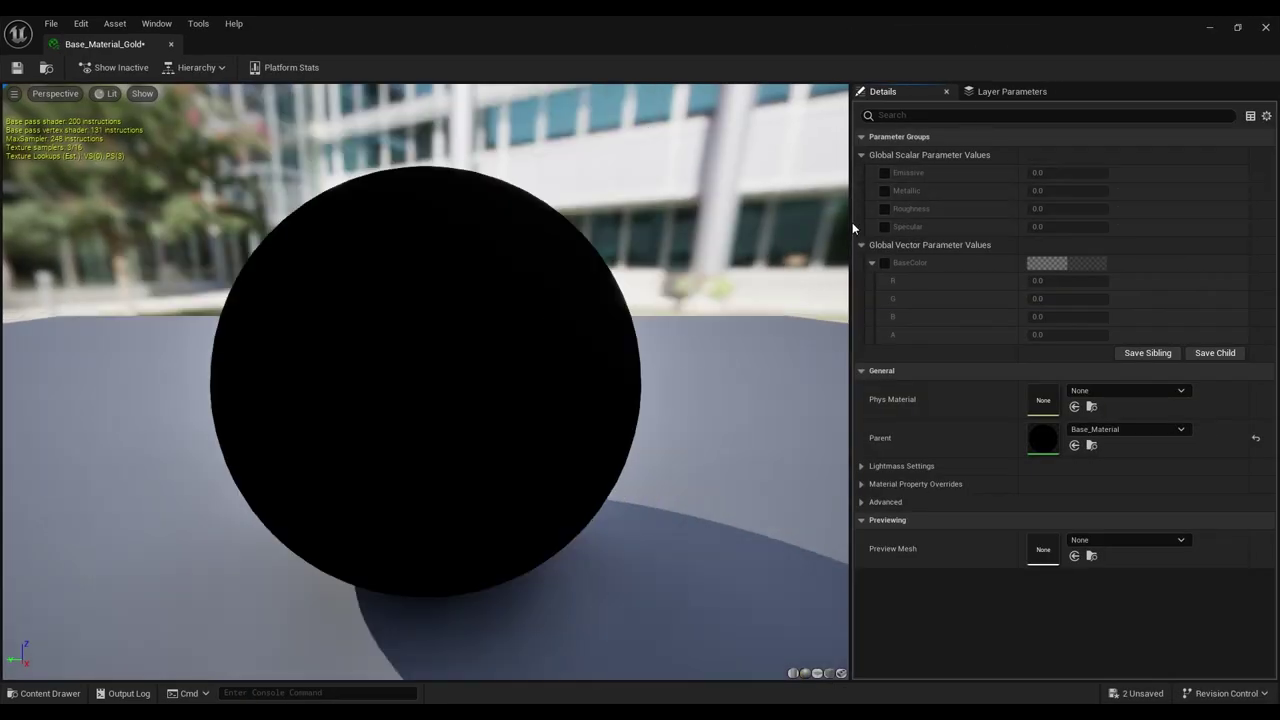
- Set the Gold BaseColor to 238 / 232 / 170
click(1083, 284)
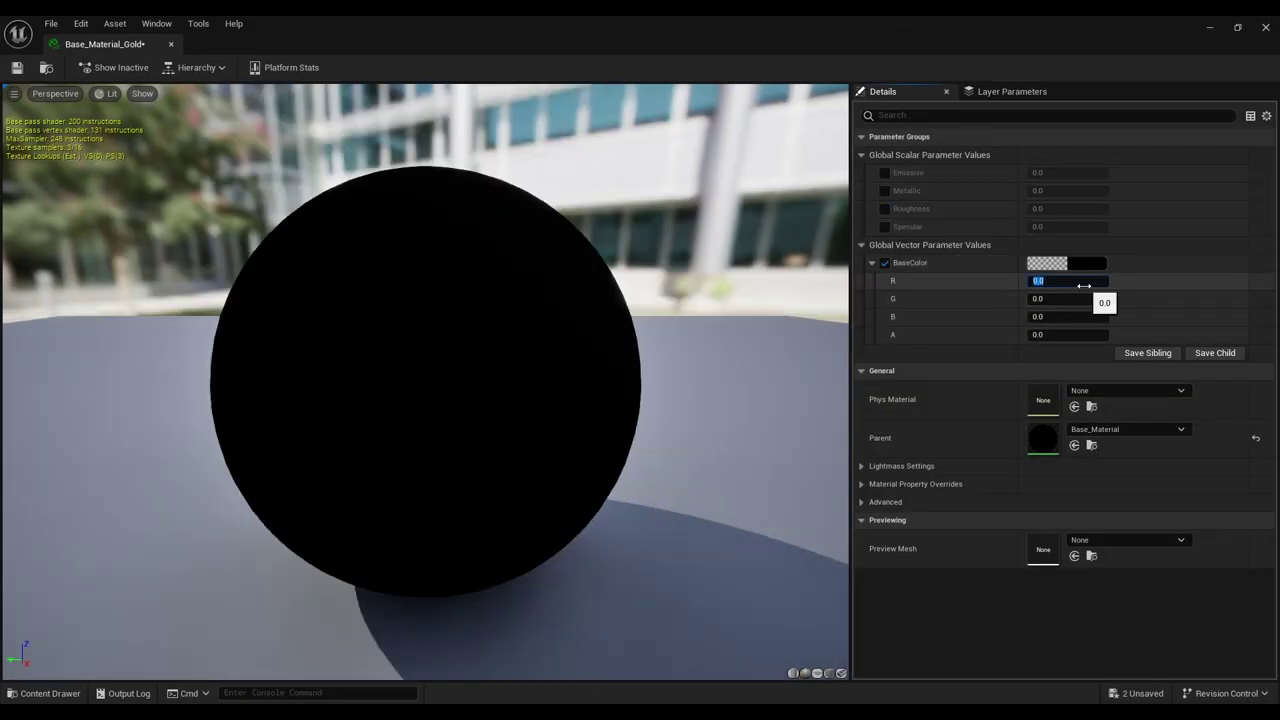
text(238)
key(Tab)
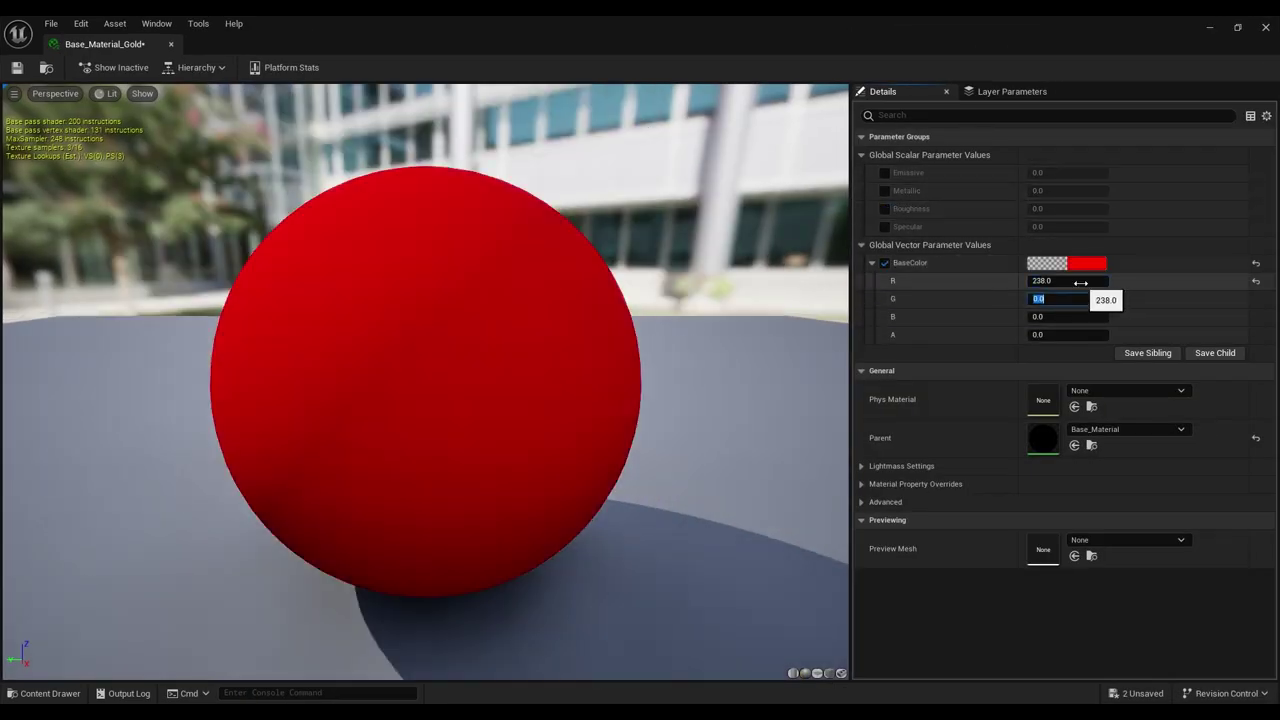
text(232)
key(Tab)
text(0)
text(170)
key(Return)
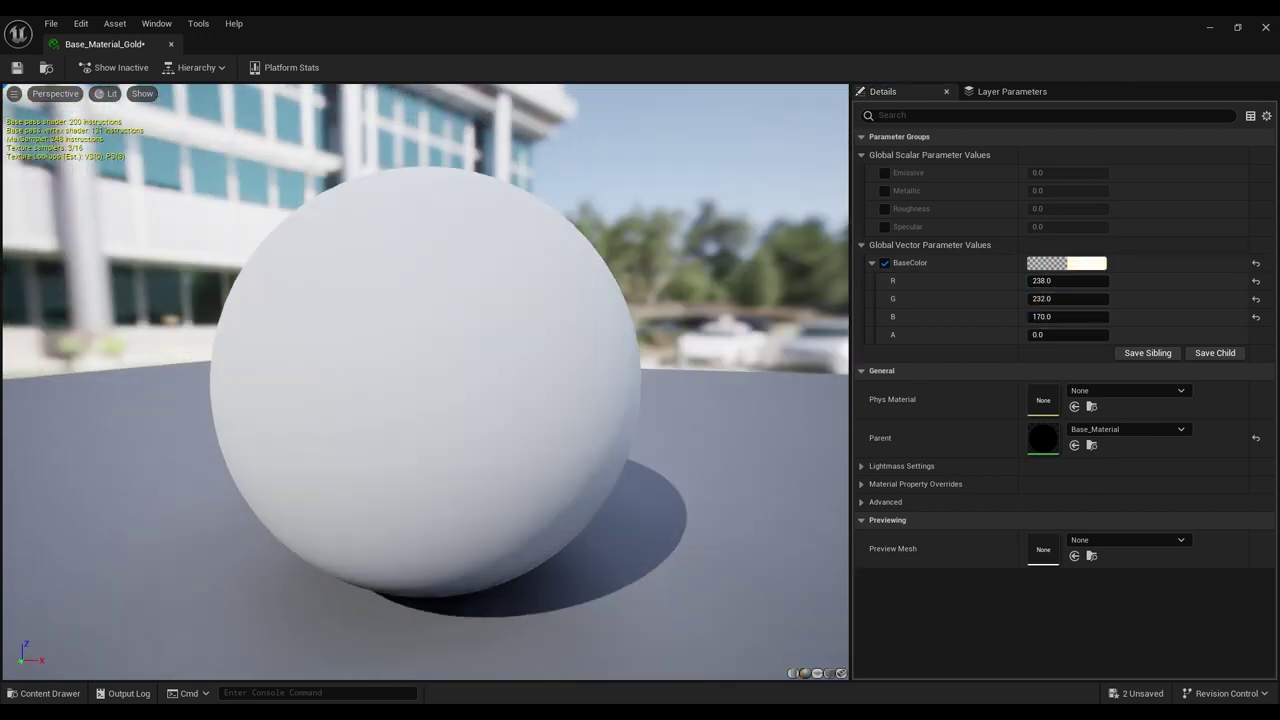
- Enable the Metallic and Roughness overrides, first entering Metallic 0.1
click(884, 190)
click(883, 208)
click(883, 208)
click(1040, 208)
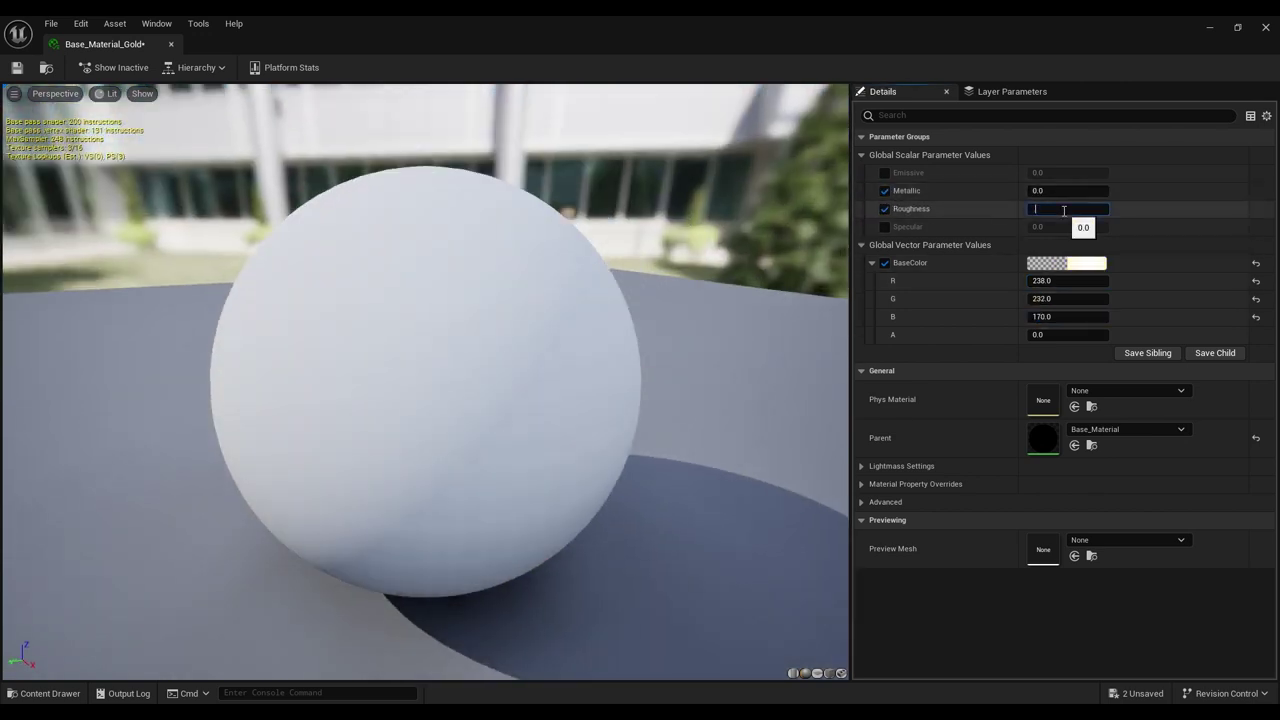
text(0.3)
click(1040, 190)
text(0.1)
key(Return)
drag(425, 380, 600, 400)
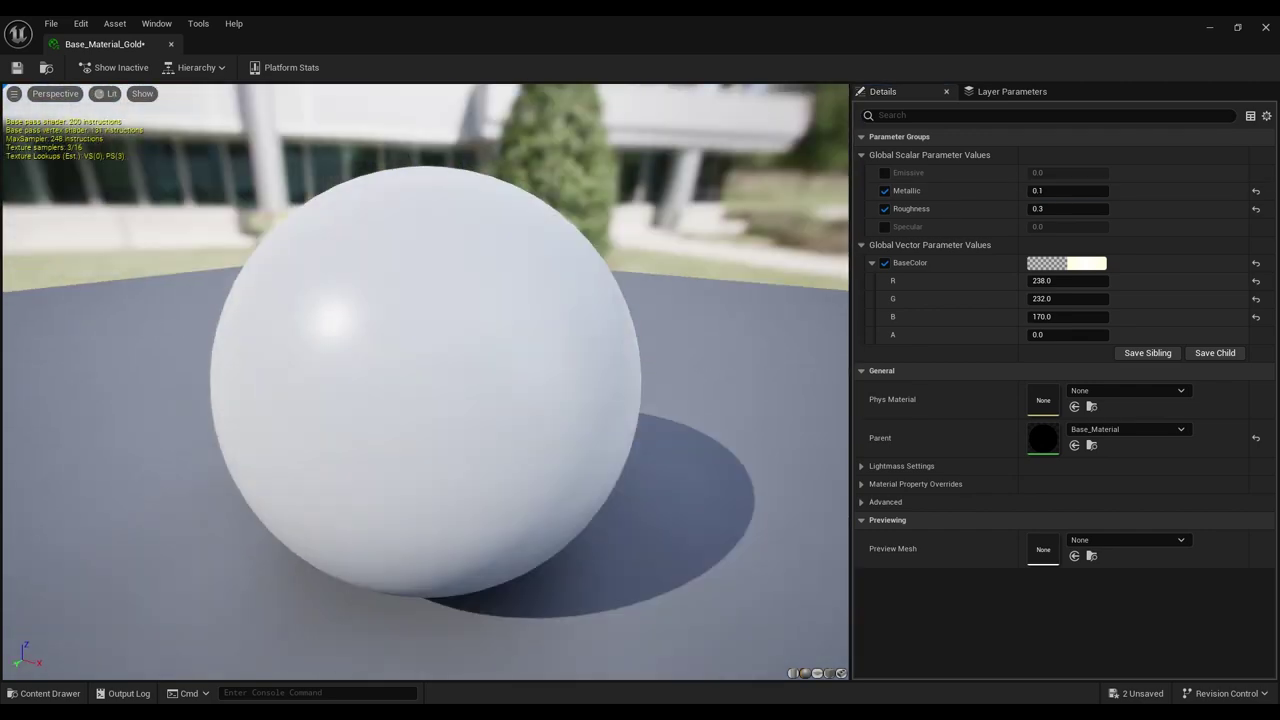
- Set Roughness to 1.0 and Metallic to 0.5, toggling Emissive 0.1 on and back off
click(884, 172)
click(1040, 172)
text(0.1)
key(Return)
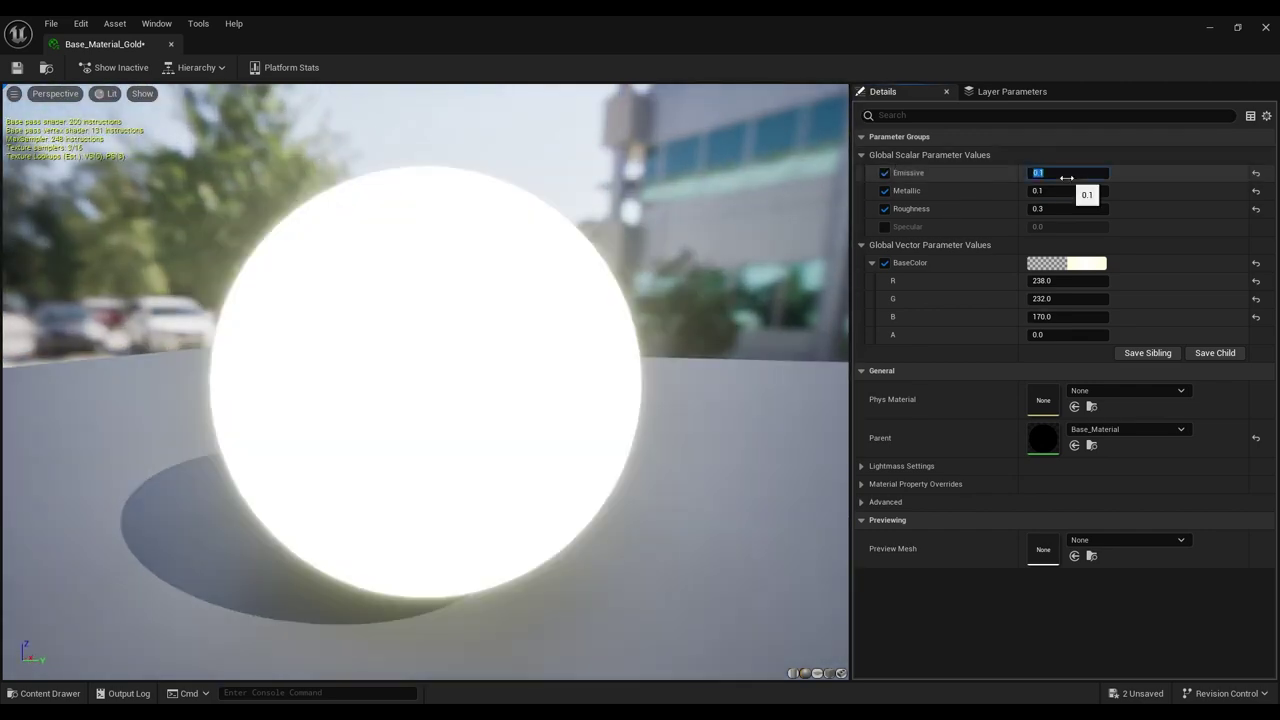
click(1040, 208)
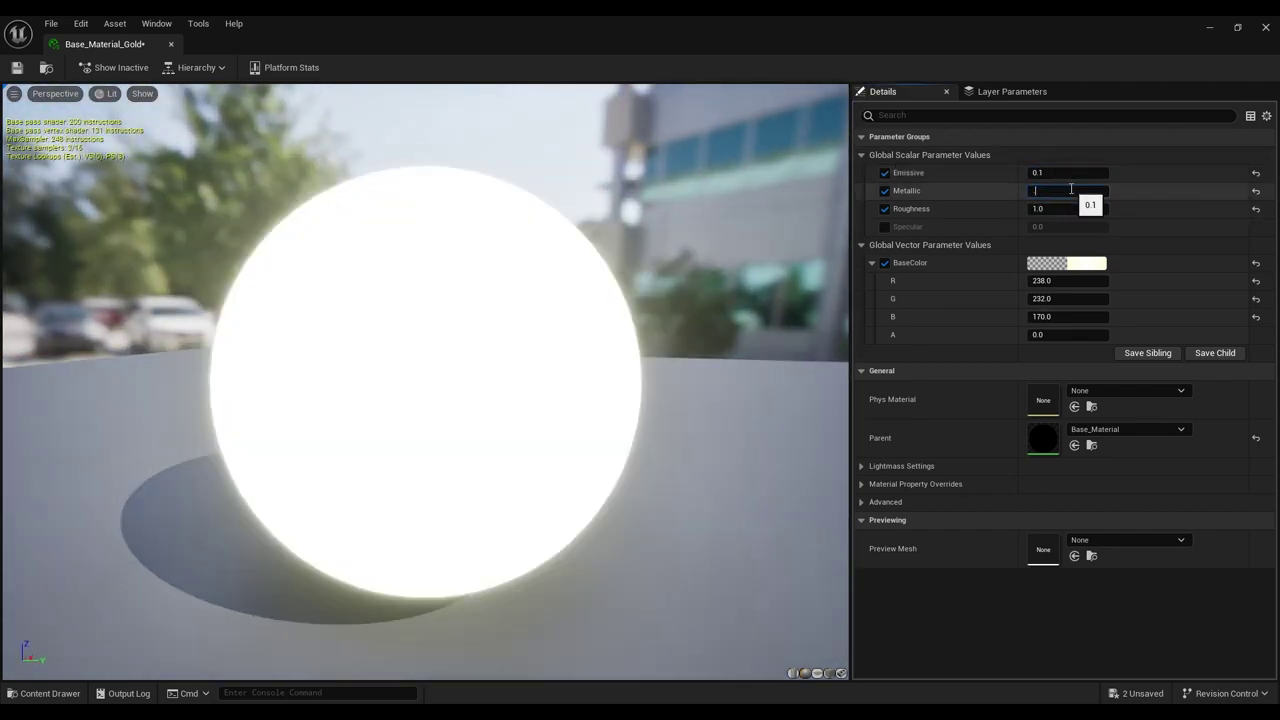
text(0.5)
key(Return)
drag(520, 260, 754, 223)
click(884, 172)
drag(700, 300, 300, 300)
- Push BaseColor to a saturated yellow in the colour picker, reading R 1.0, G 0.843, B 0.0
click(1045, 263)
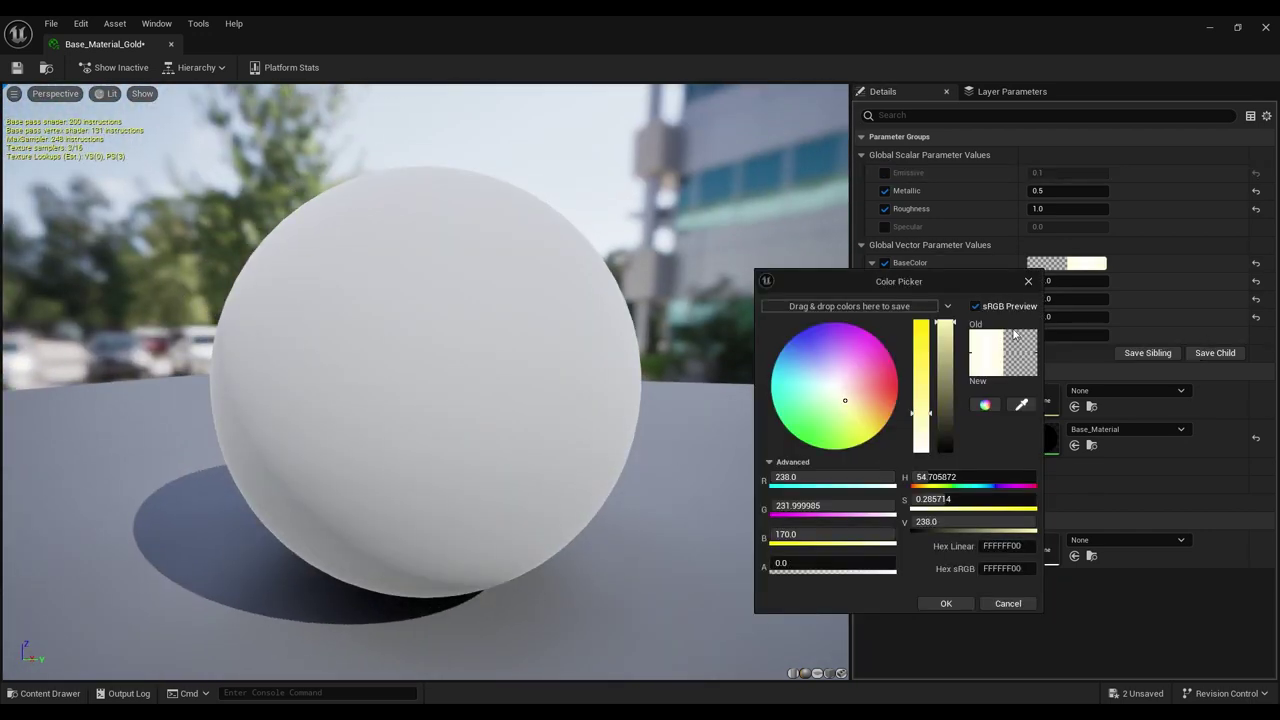
drag(942, 342, 948, 345)
drag(921, 412, 921, 370)
drag(483, 403, 483, 370)
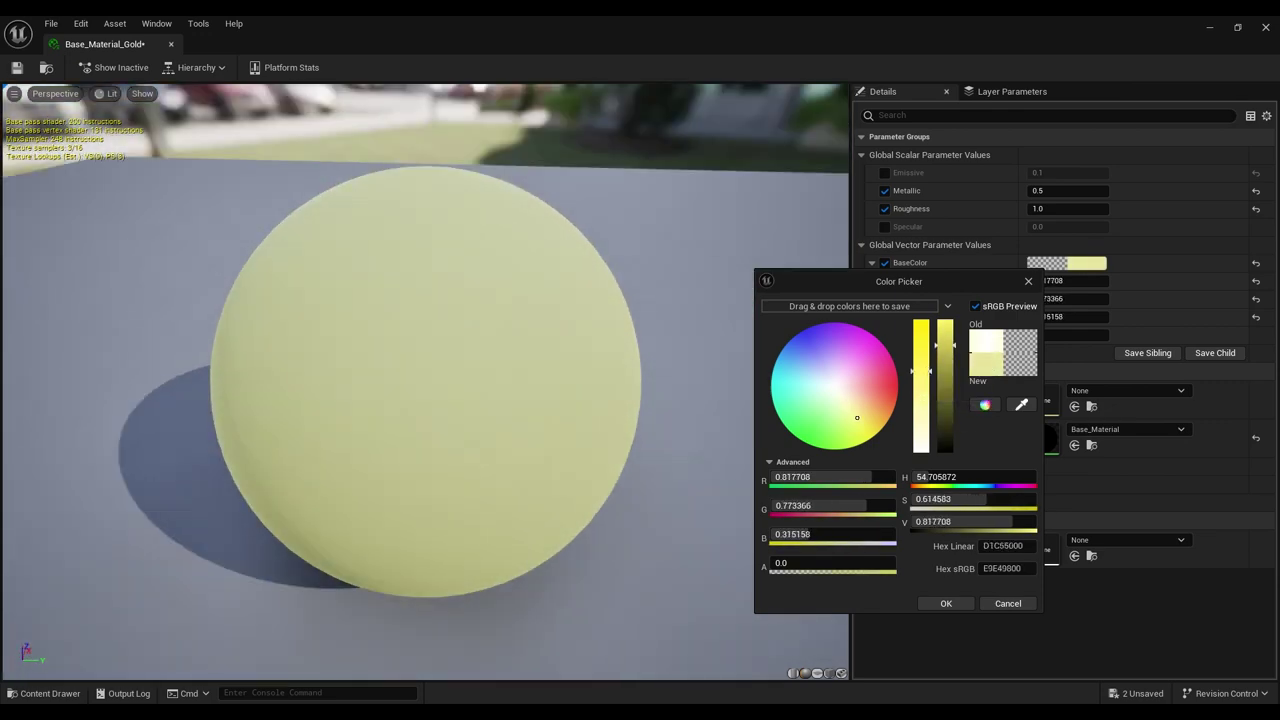
drag(403, 406, 480, 380)
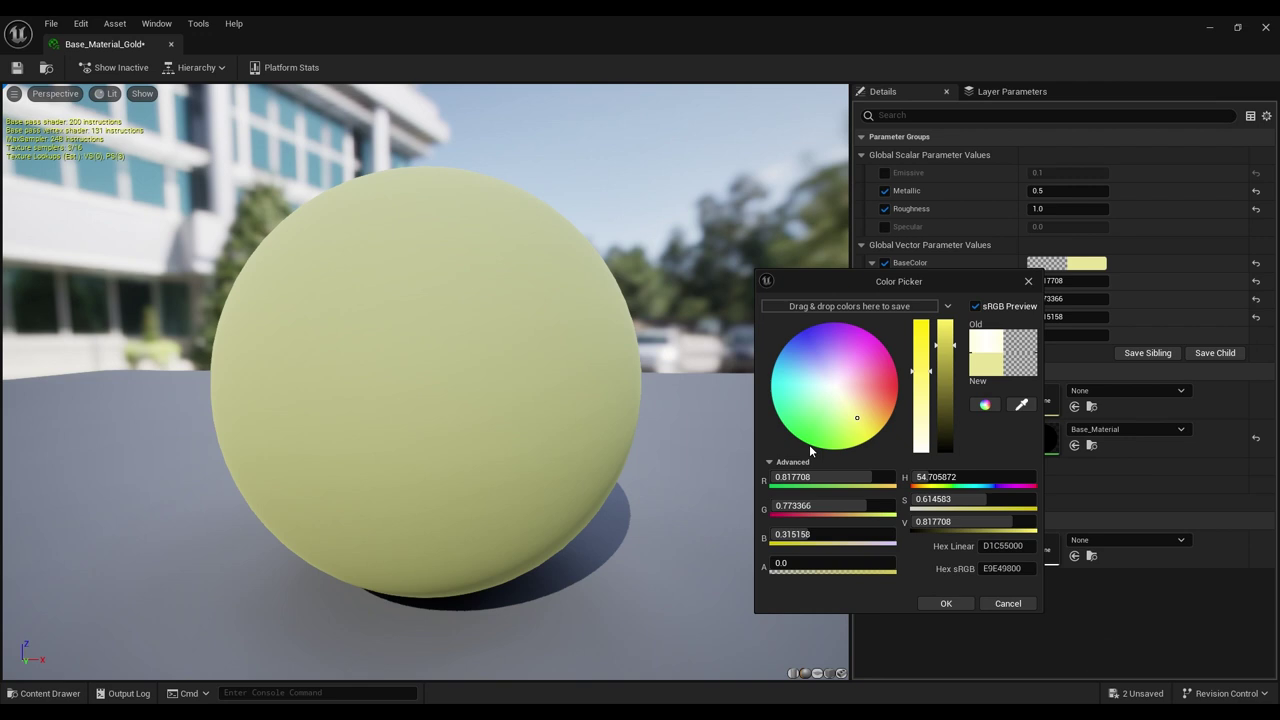
click(1062, 281)
key(Tab)
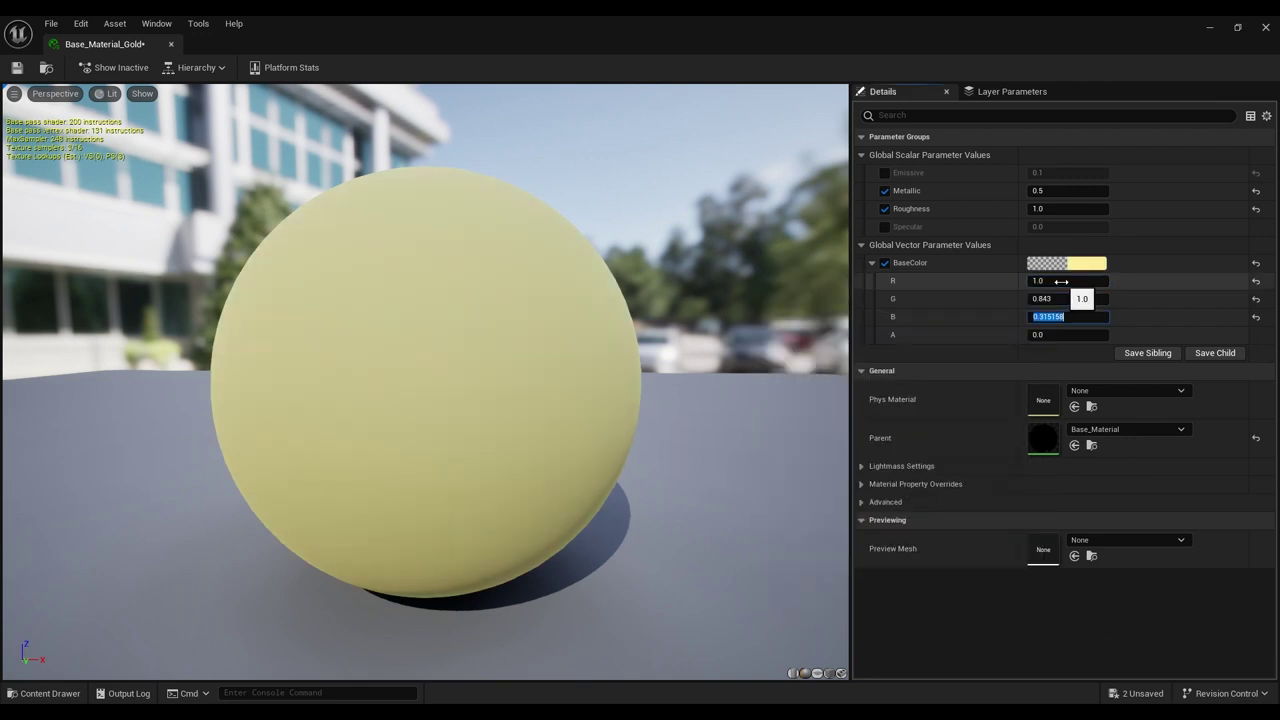
text(0)
drag(480, 300, 496, 343)
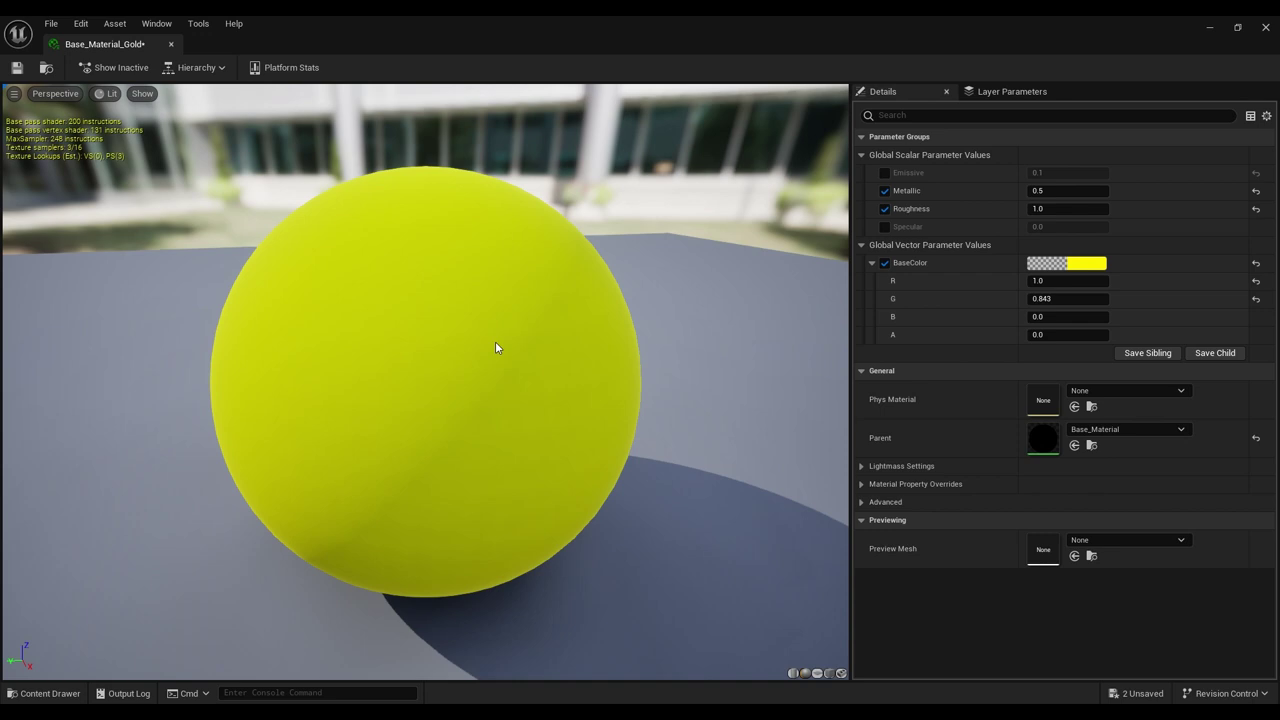
- Save Base_Material_Gold, apply it to the panel above the sink, and put Base_Material_Iron on the cylinder
click(16, 67)
click(1265, 27)
drag(231, 555, 400, 263)
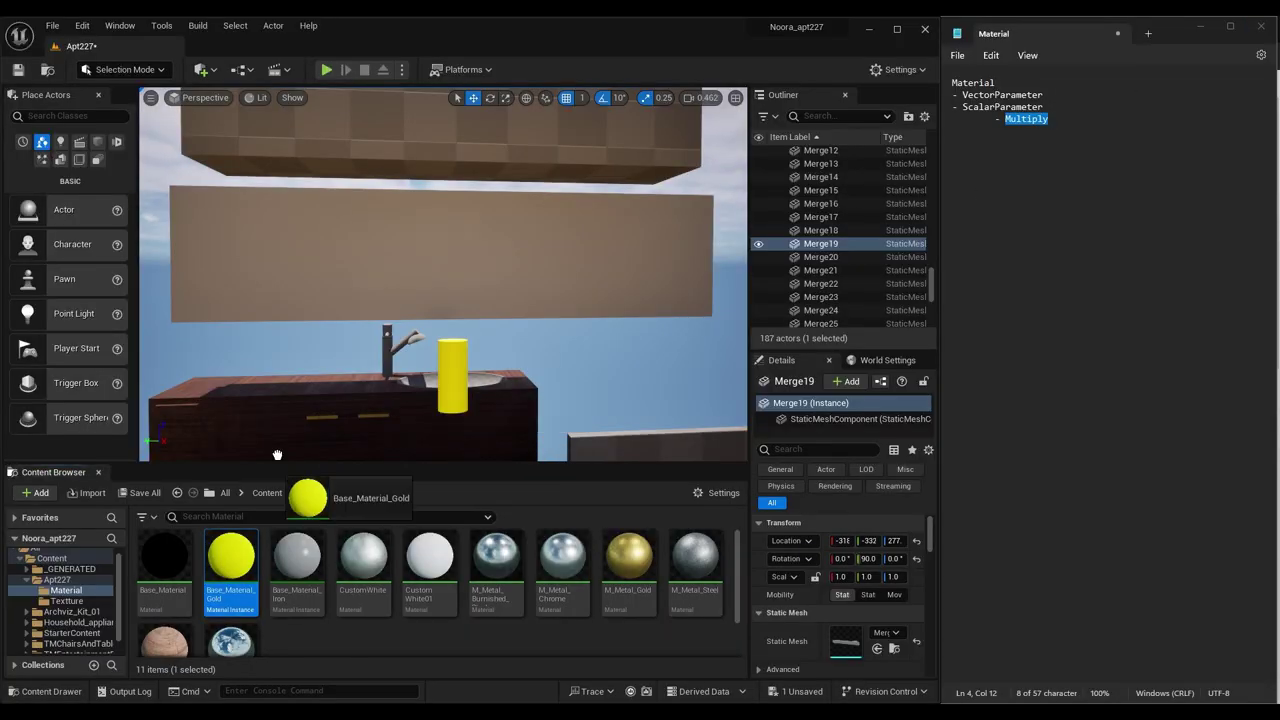
right_drag(400, 263, 420, 280)
drag(297, 555, 445, 395)
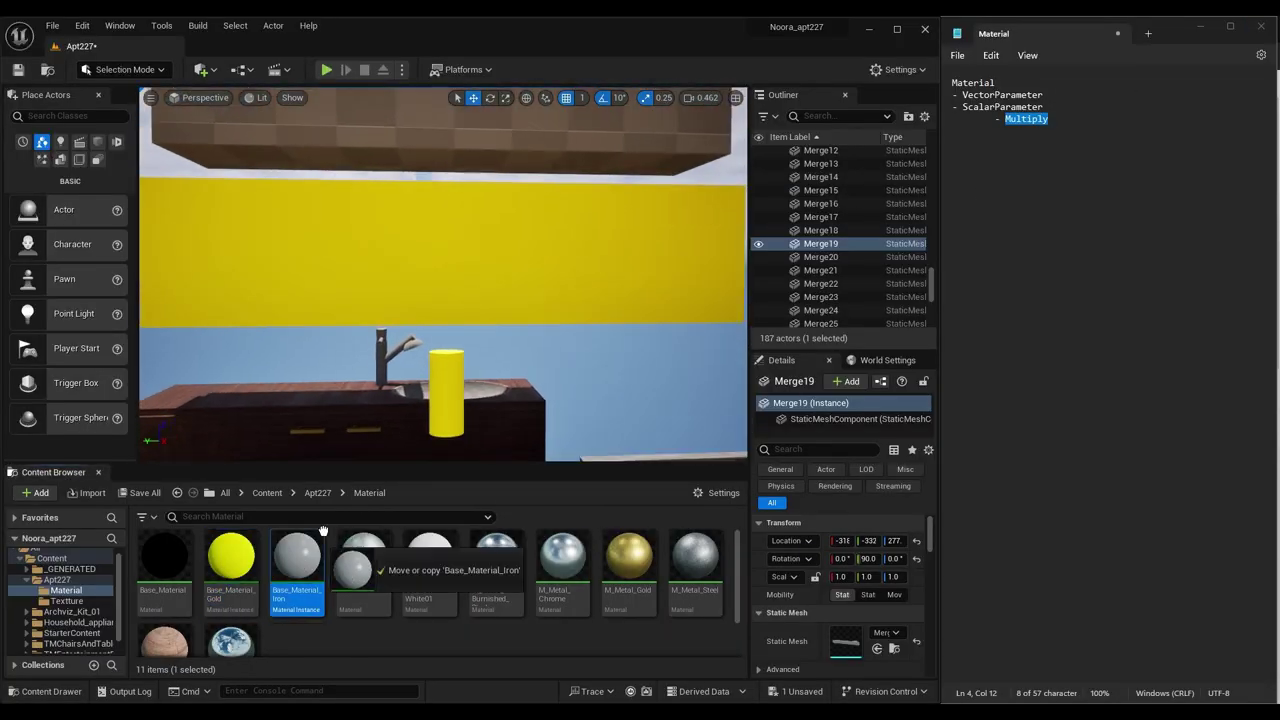
right_drag(445, 395, 460, 380)
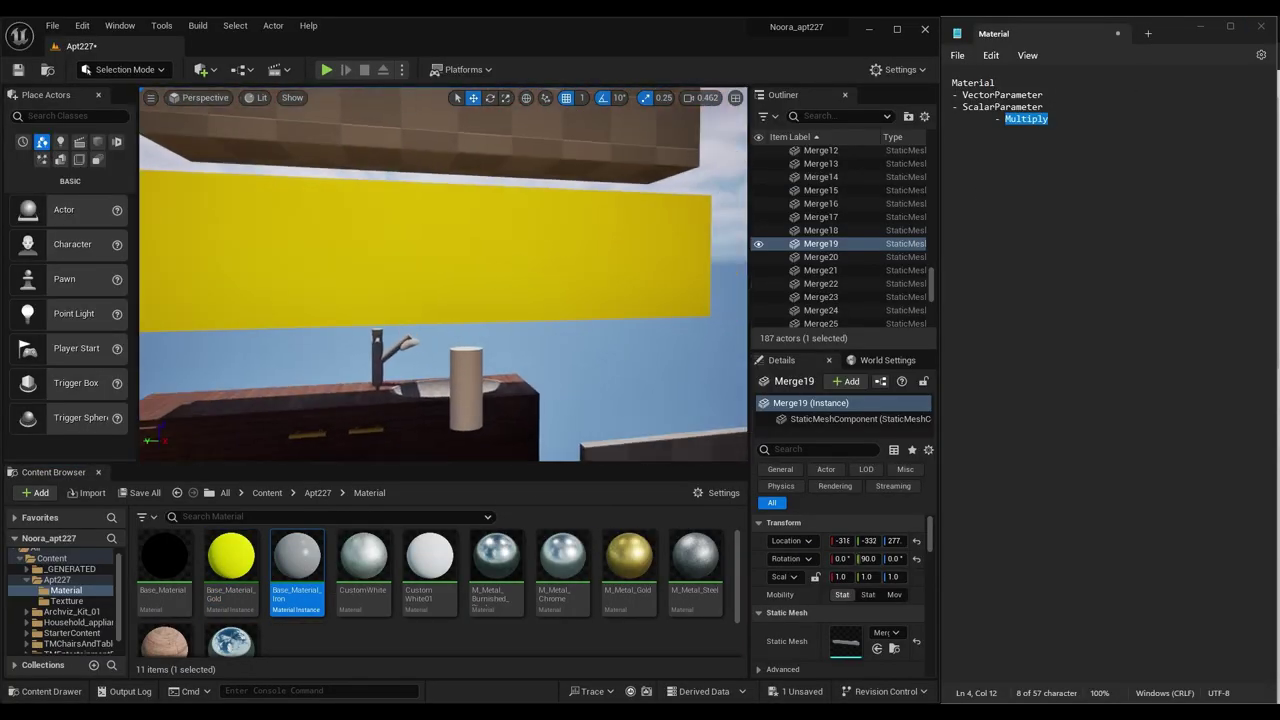
- Create another instance of Base_Material named Base_Material_MGold
right_click(172, 556)
click(270, 243)
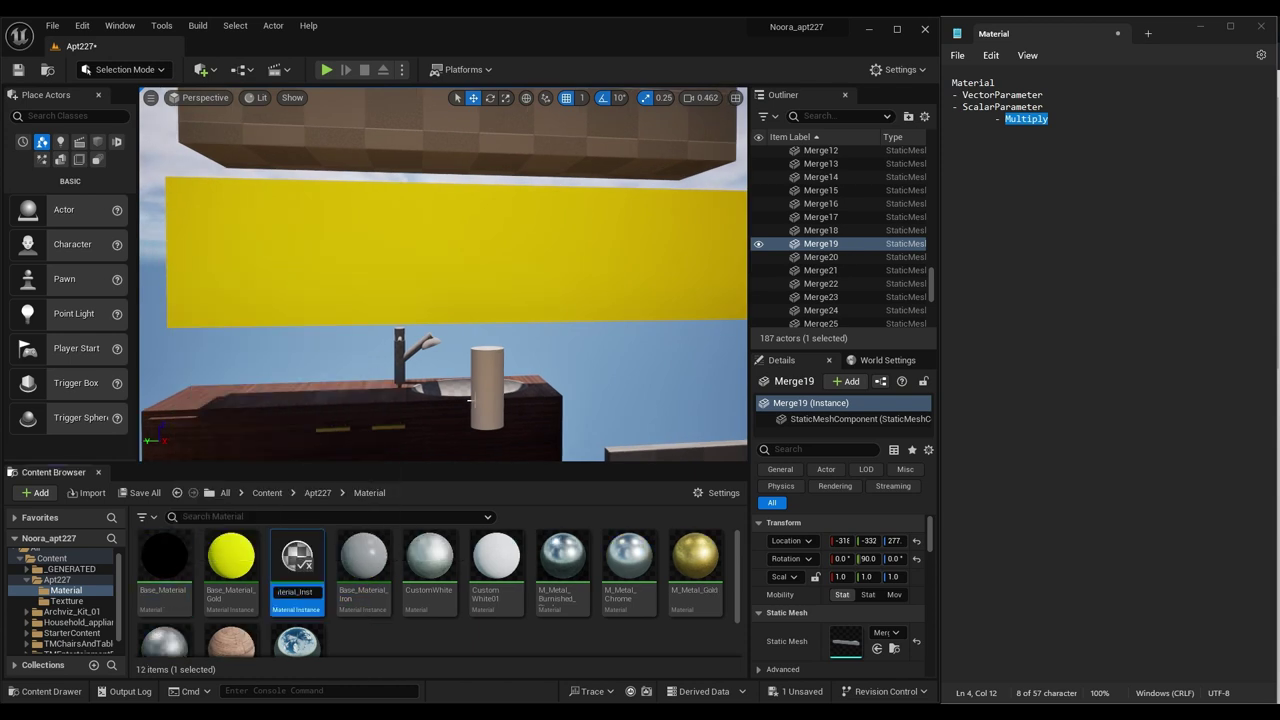
key(Return)
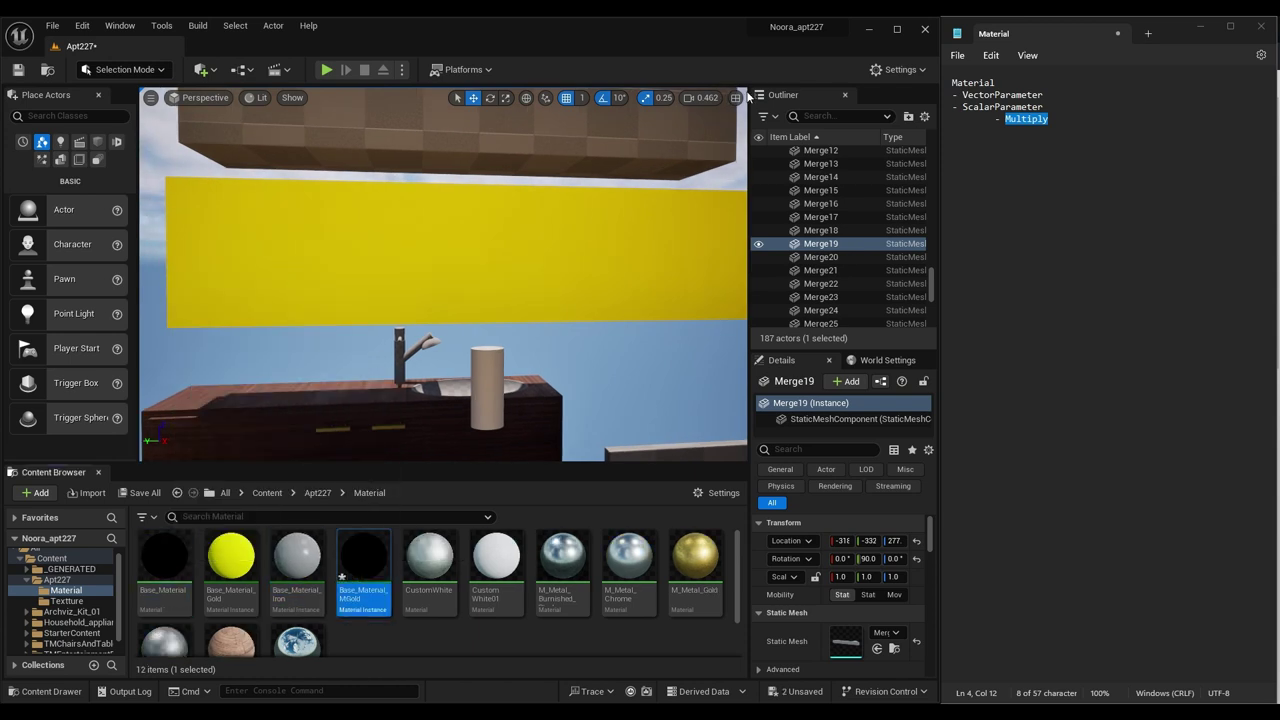
- Open Base_Material_MGold and set its base colour to R 0.855, G 0.647, B 0.125
double_click(363, 556)
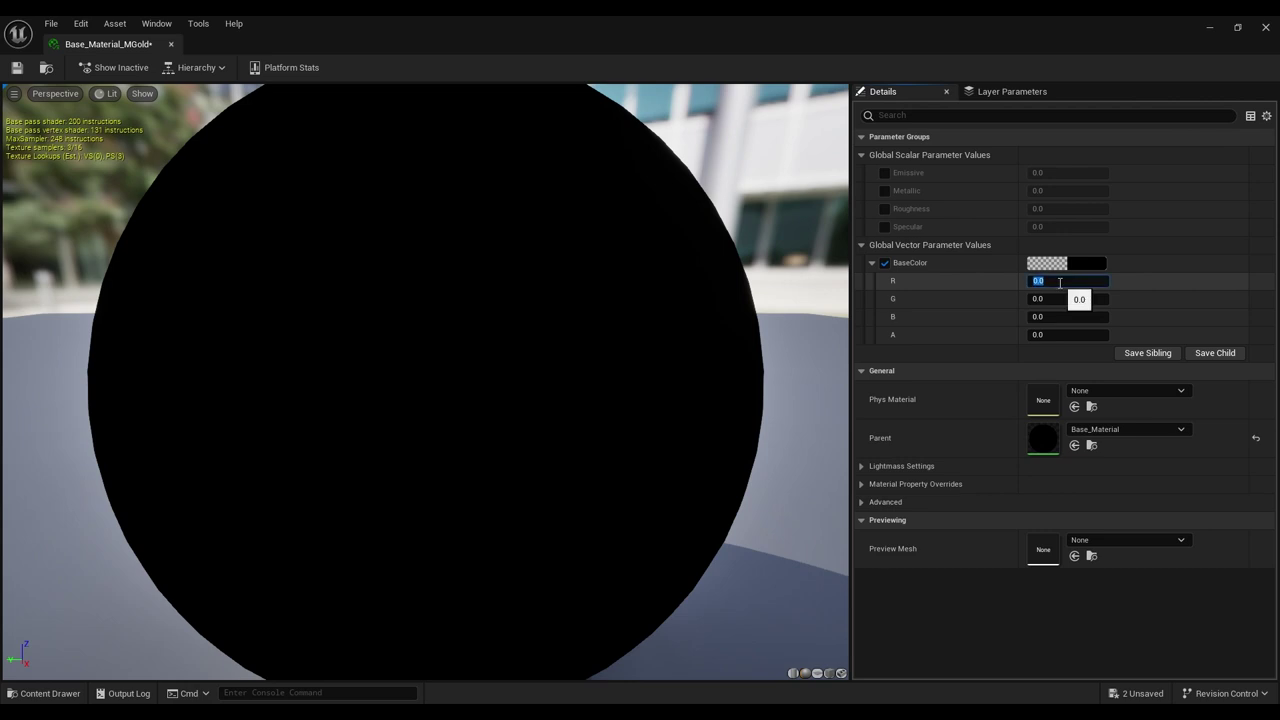
text(1)
key(Tab)
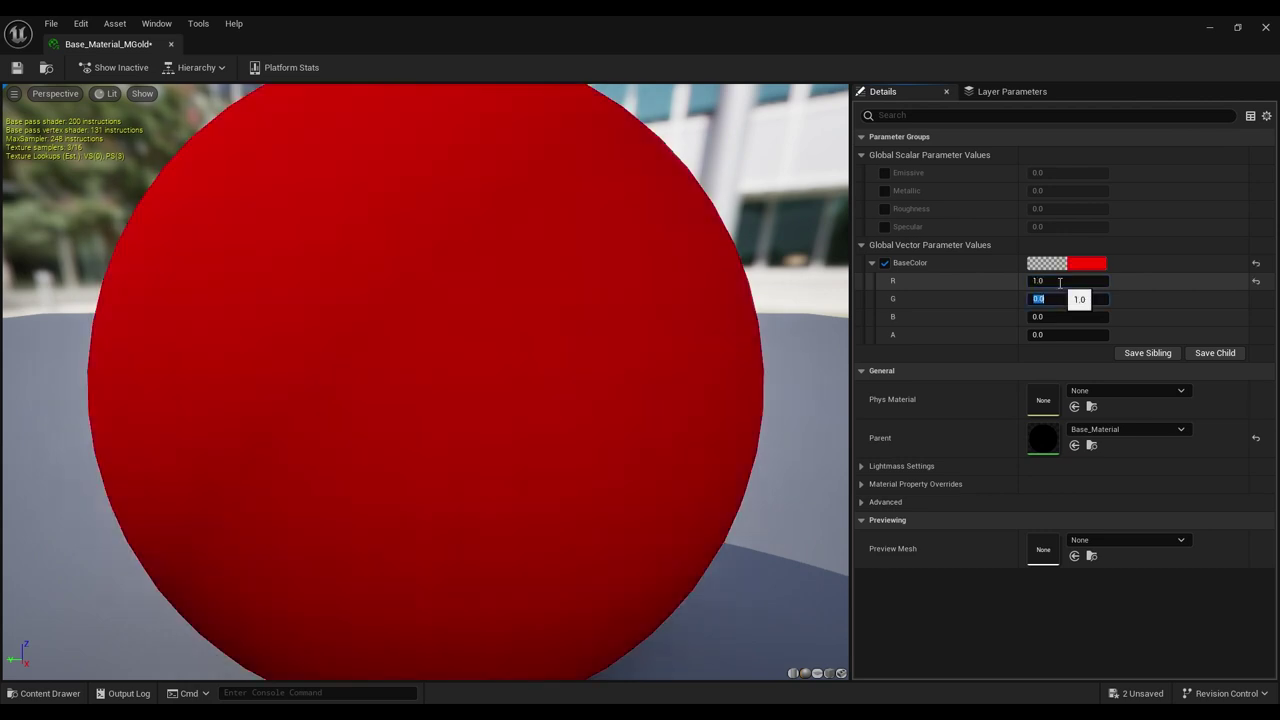
text(.843)
key(Return)
text(0.125)
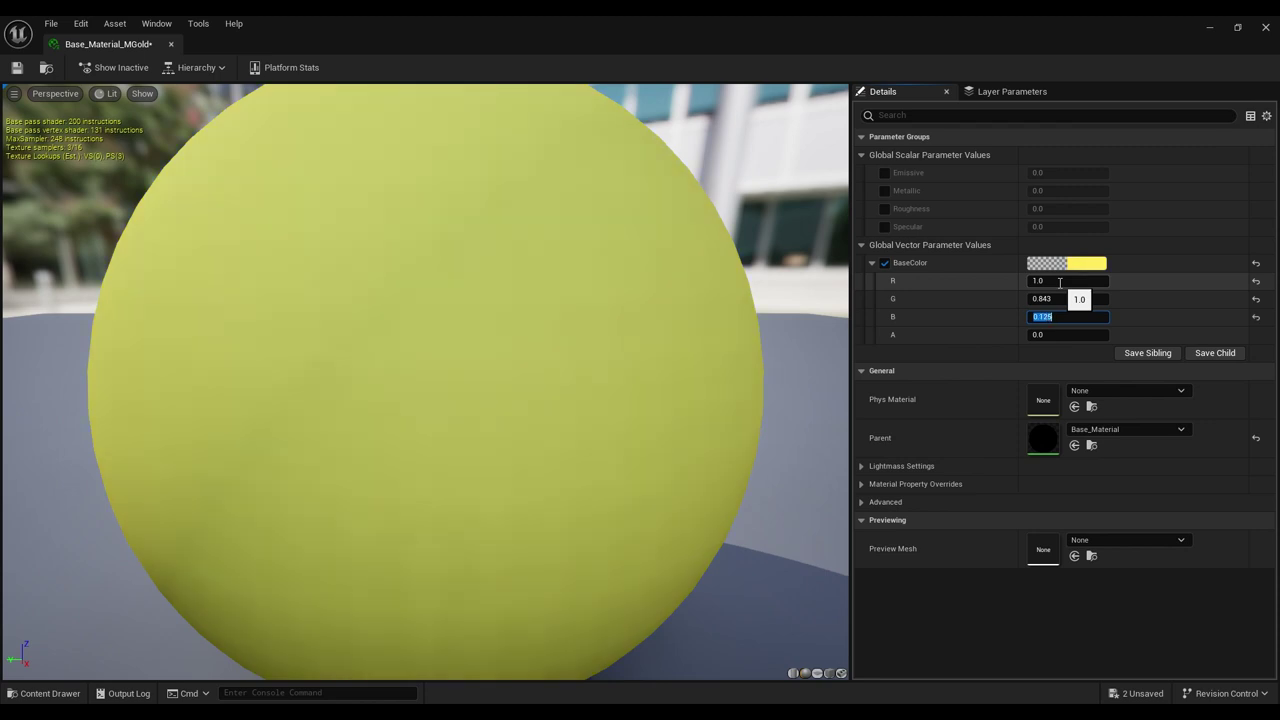
click(1064, 299)
key(BackSpace)
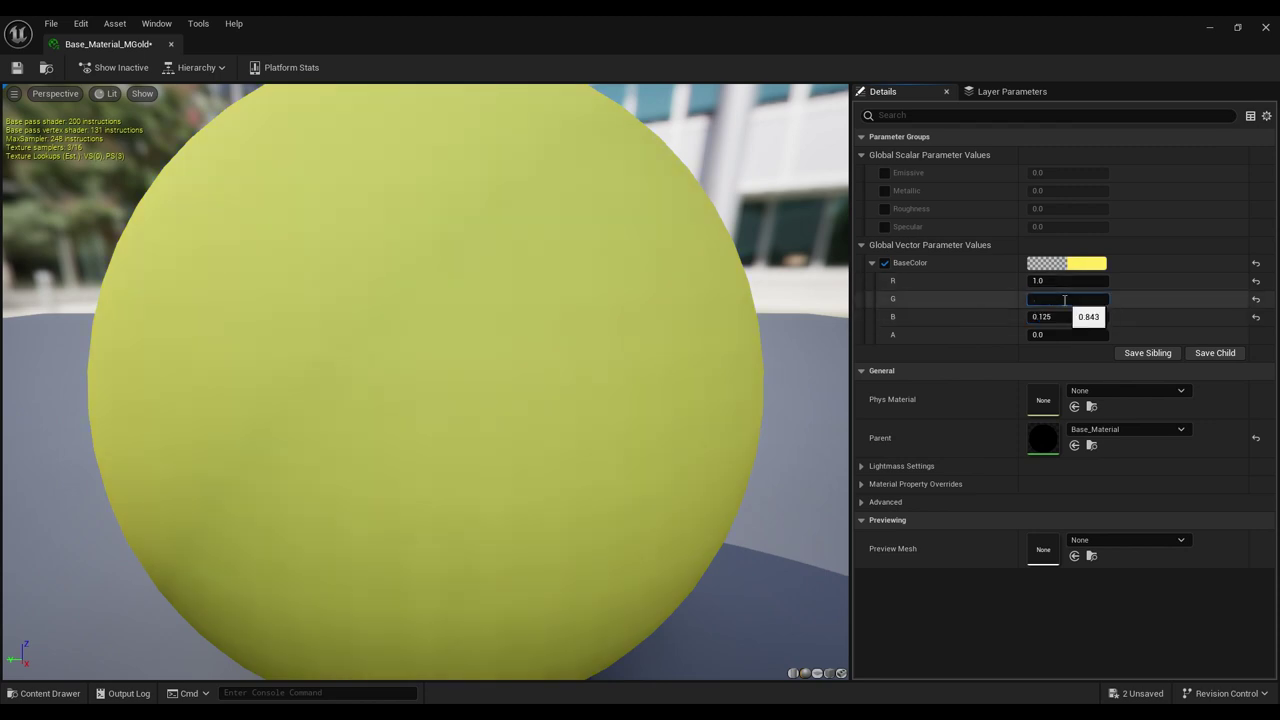
text(0.647)
key(Return)
text(0.855)
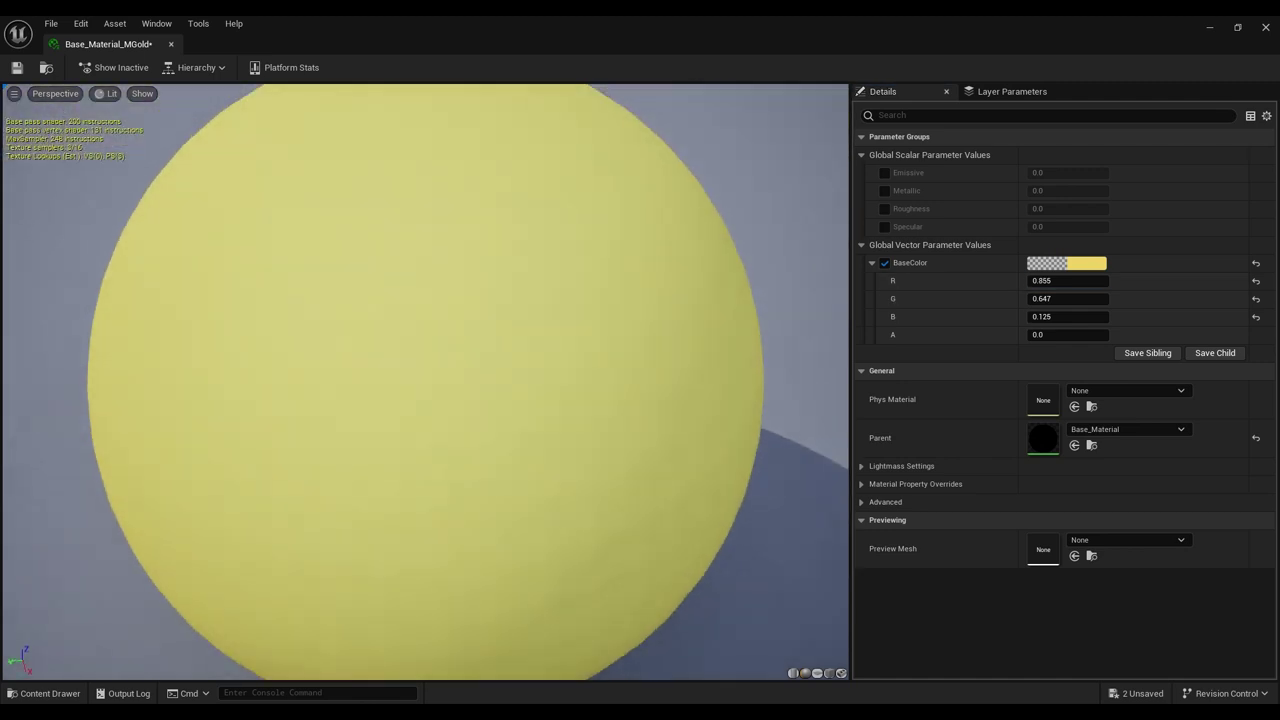
- Override Metallic 0.1, Roughness 0.3 and Specular 0.1, then save the instance
drag(563, 423, 520, 380)
drag(563, 423, 610, 400)
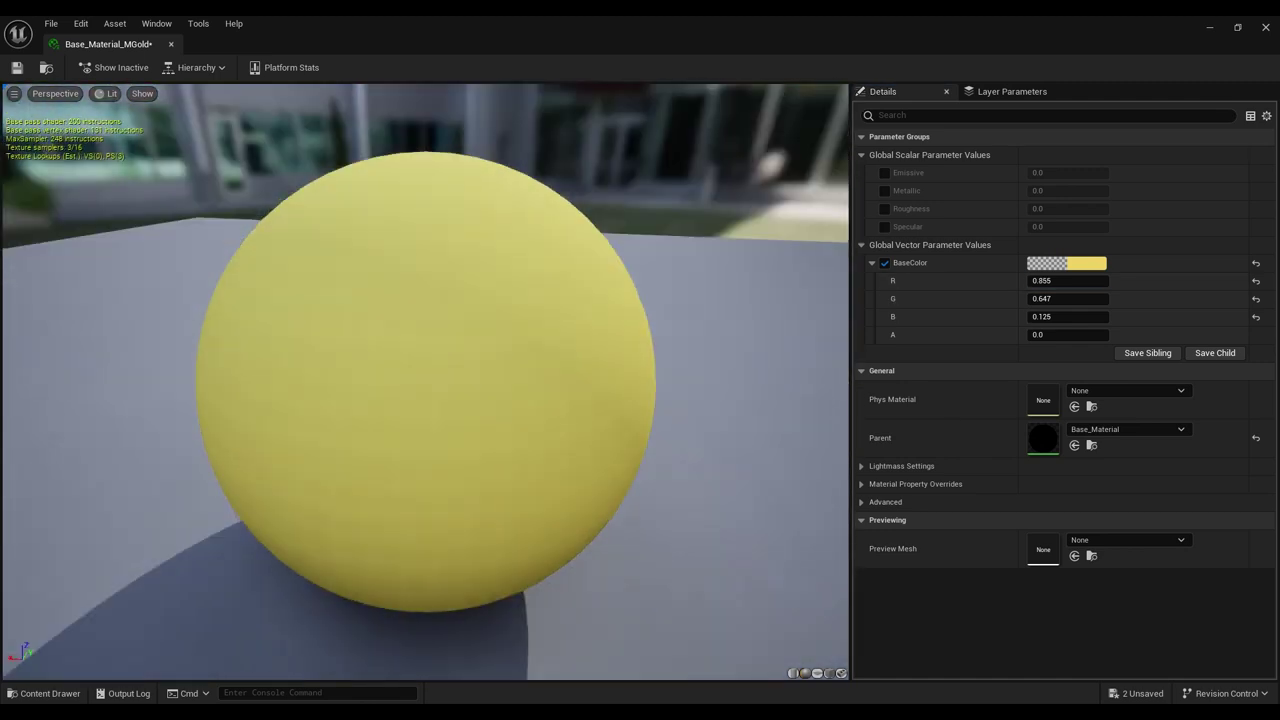
click(884, 208)
click(884, 190)
click(1038, 190)
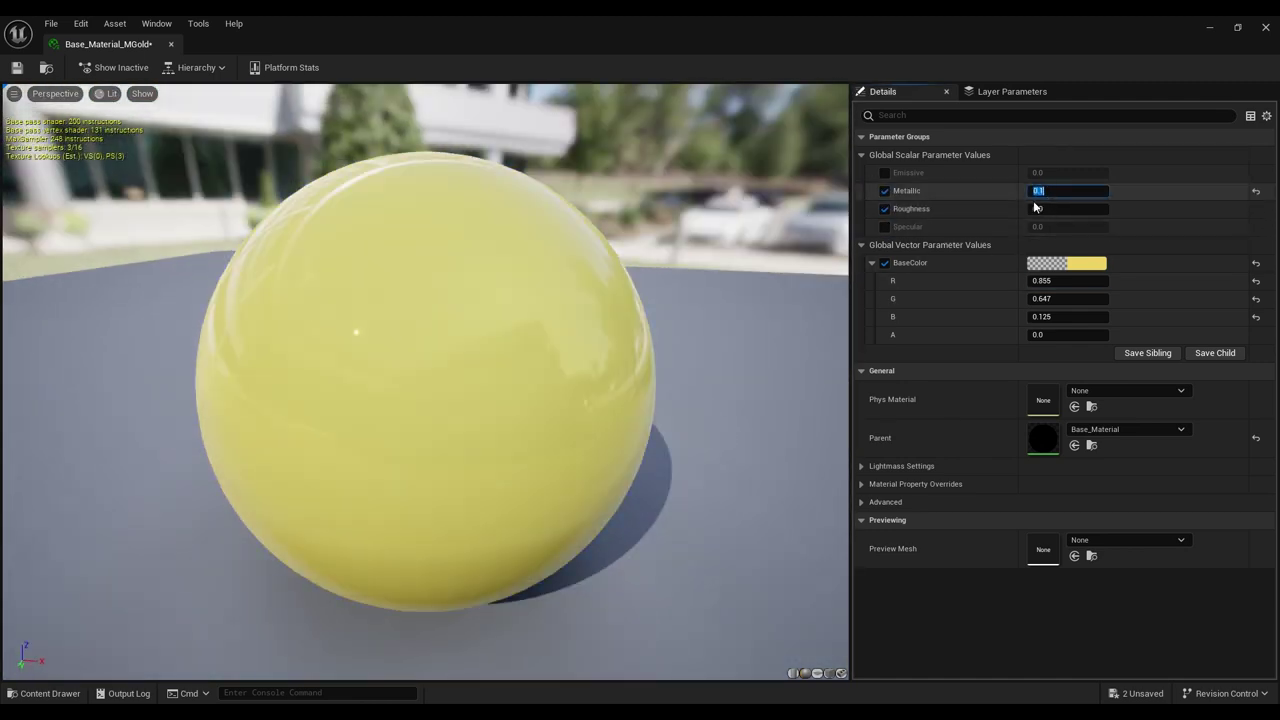
text(3)
key(Return)
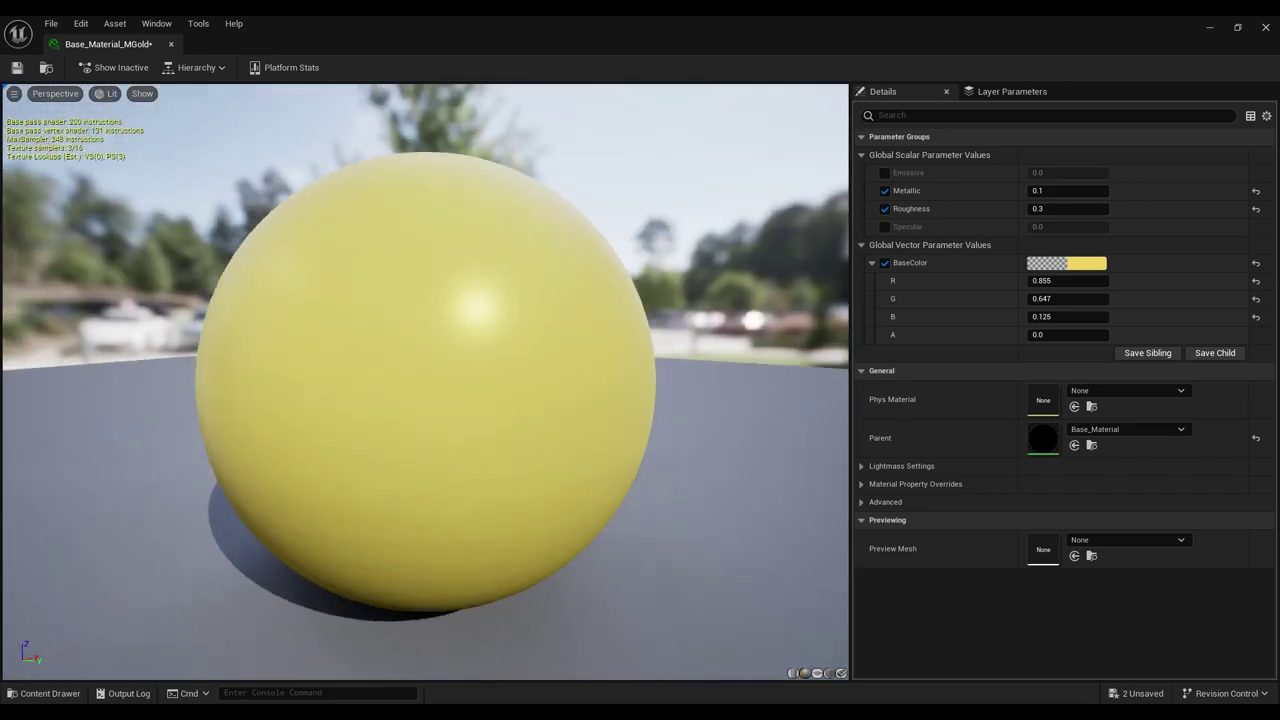
click(884, 226)
click(1063, 226)
text(0.1)
key(Return)
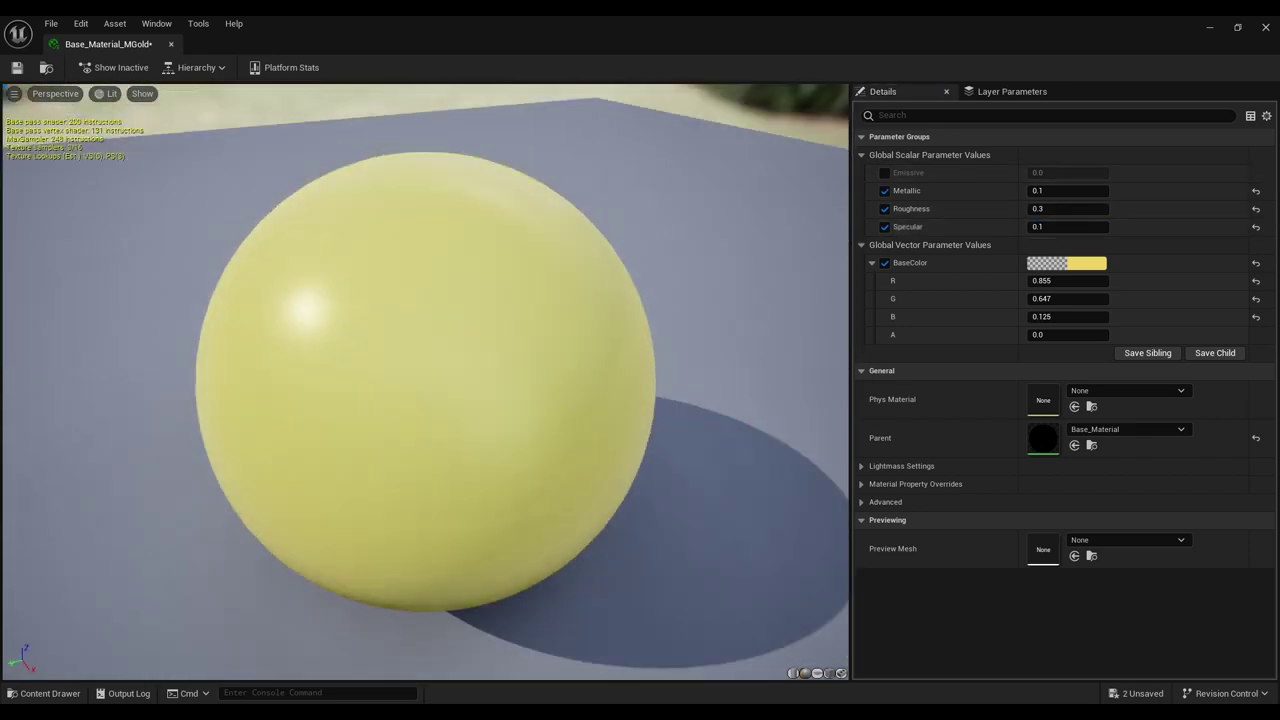
click(16, 67)
click(1209, 27)
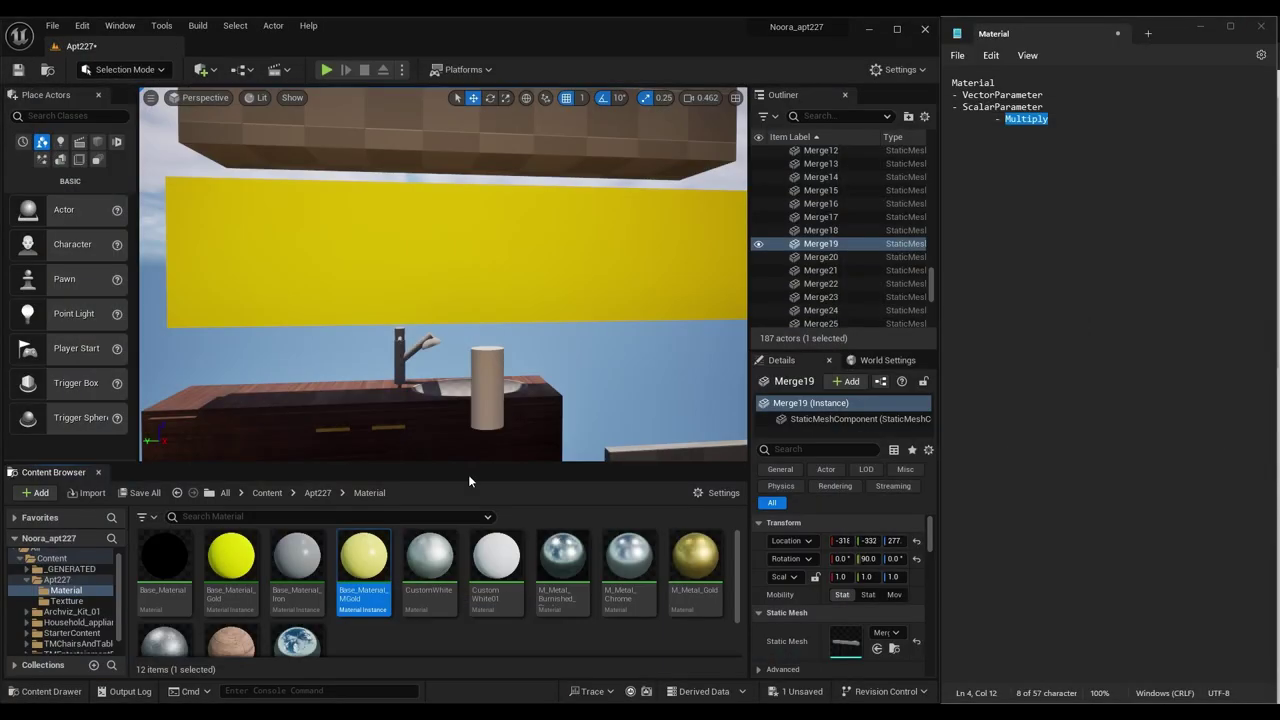
right_drag(377, 280, 382, 293)
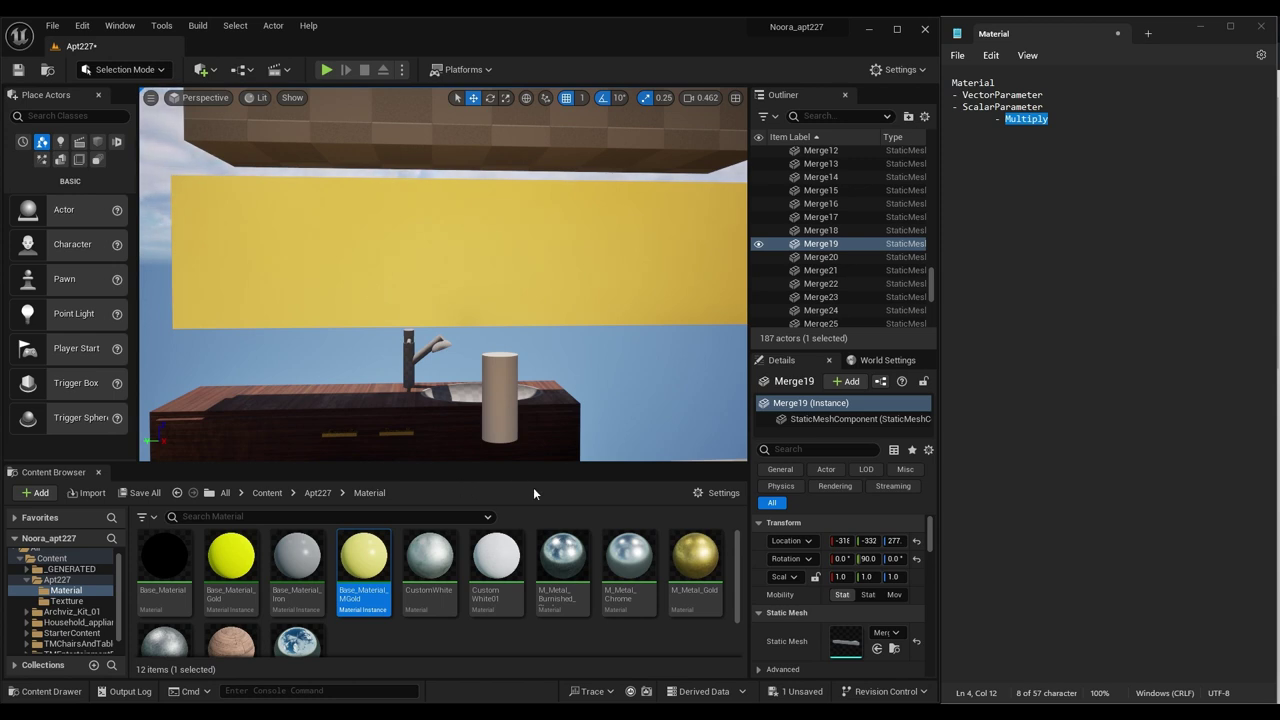
- Create a new Material named MirrorMaterial in the Content Browser and open it
right_click(436, 643)
click(491, 317)
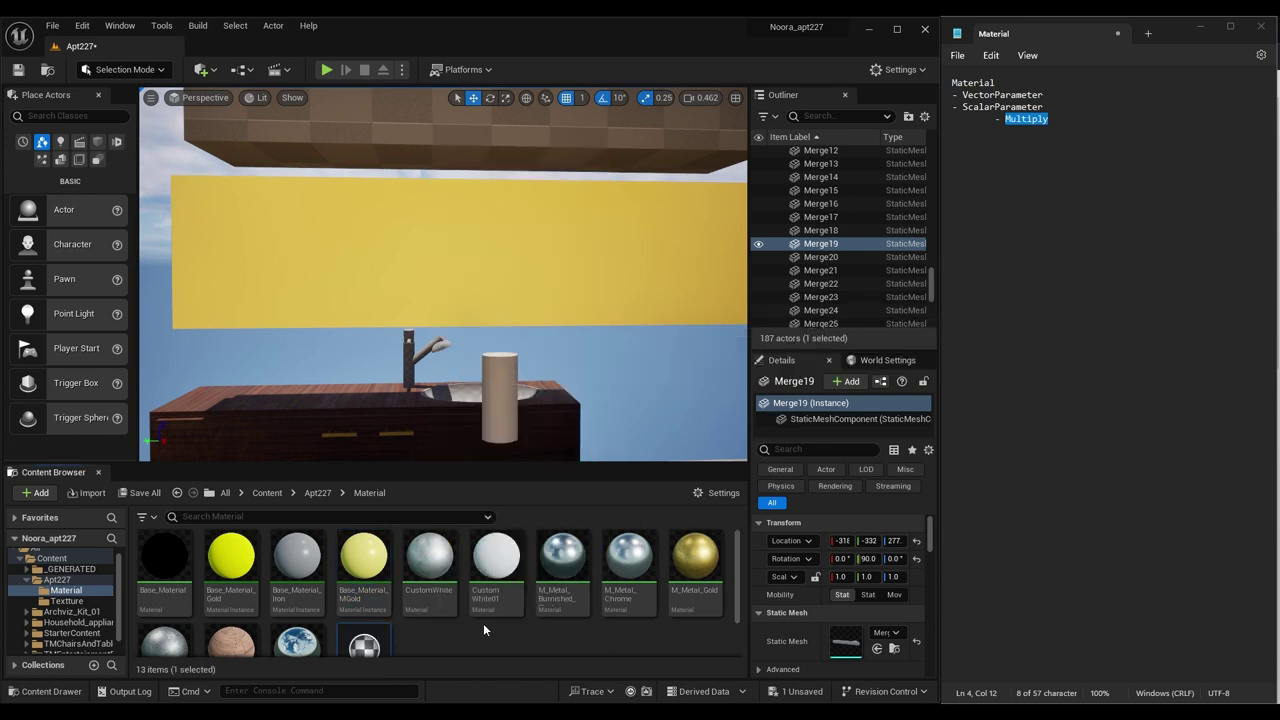
text(MirrorMa)
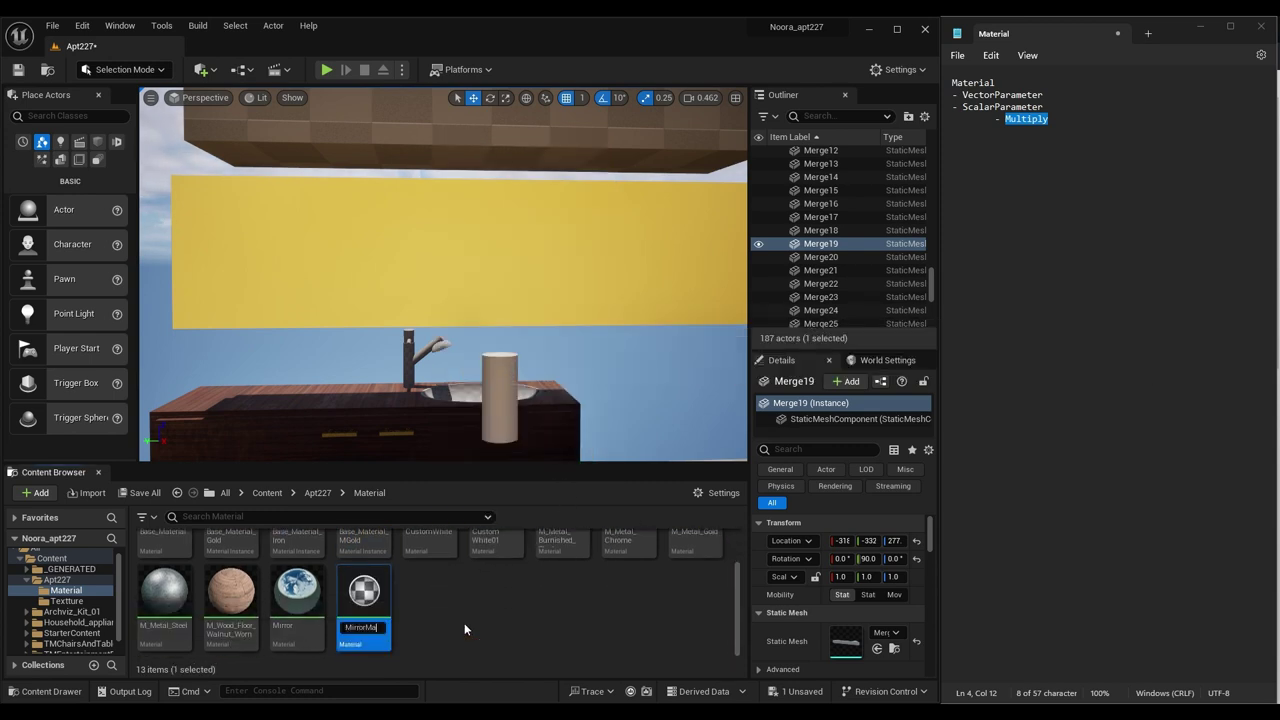
text(terial)
key(Return)
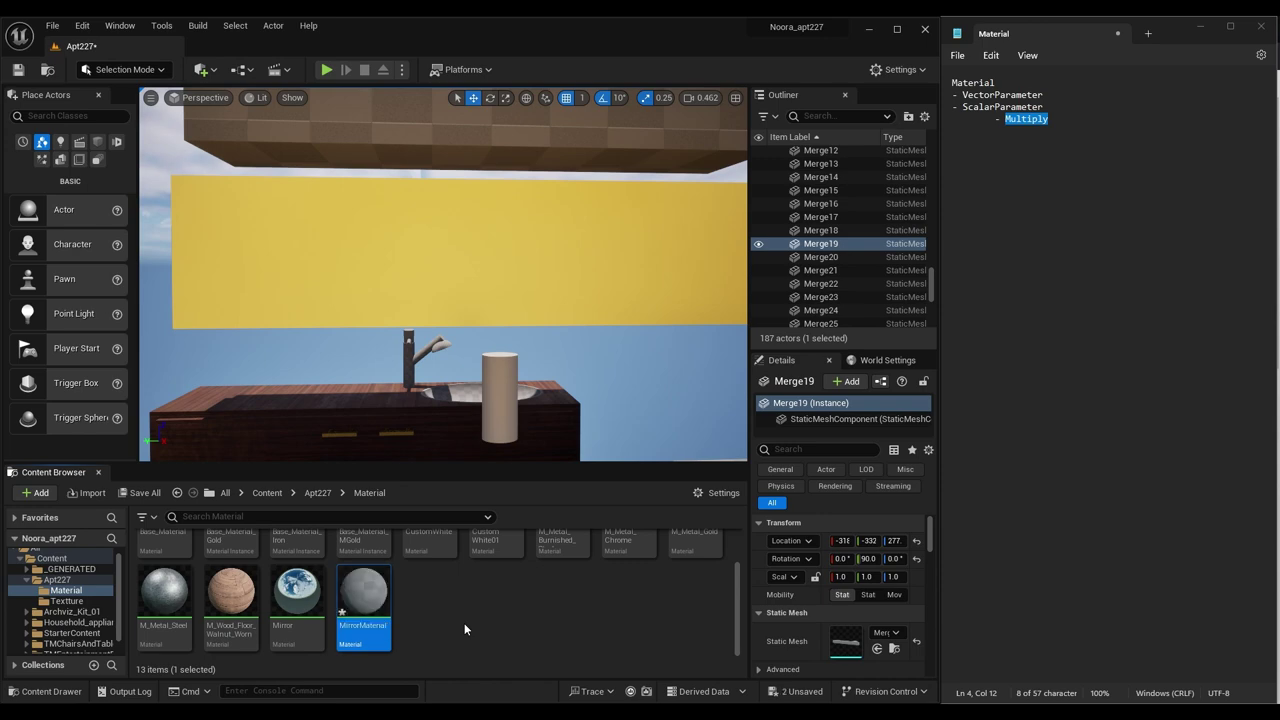
key(Return)
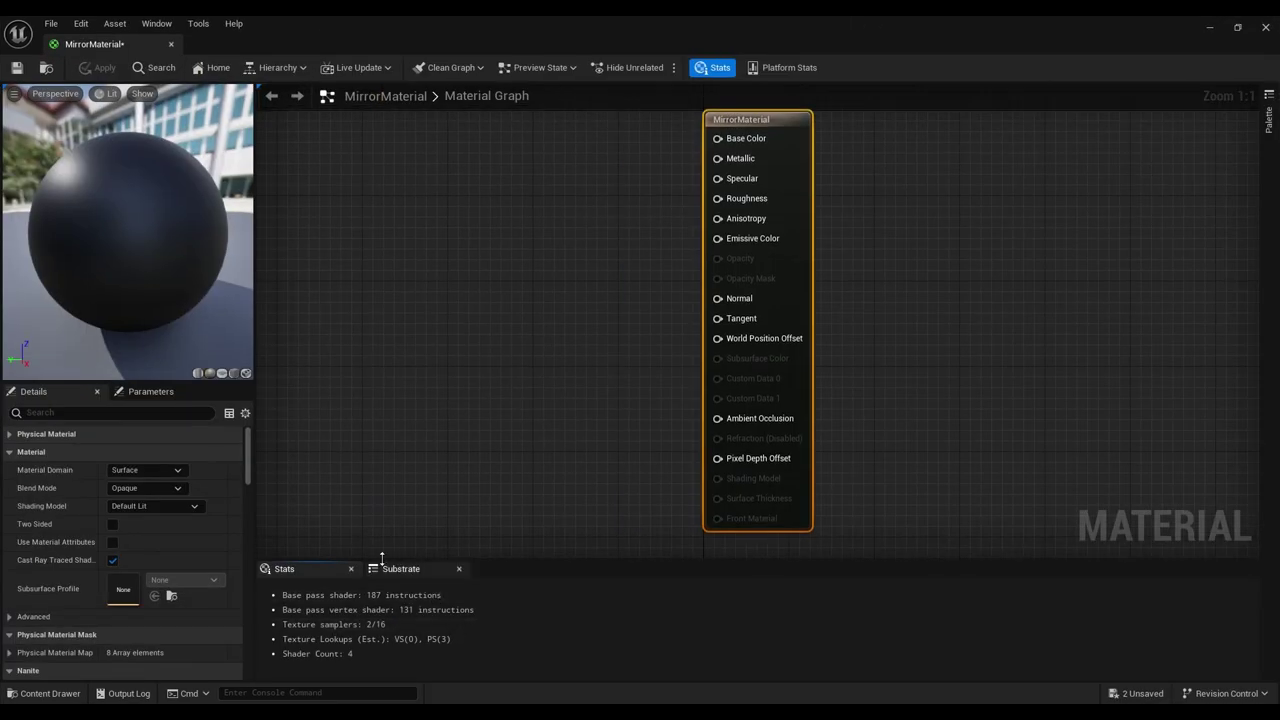
- Keep the Surface material domain and switch on Two Sided
click(162, 471)
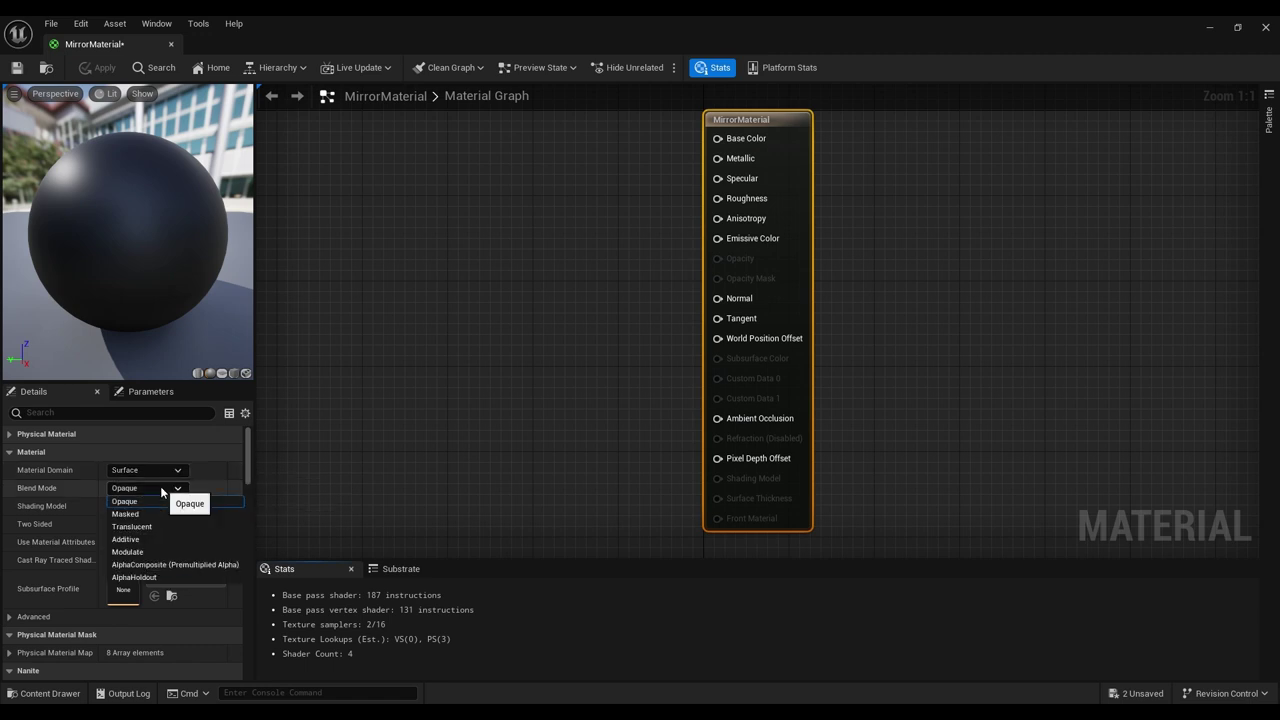
click(130, 489)
click(113, 524)
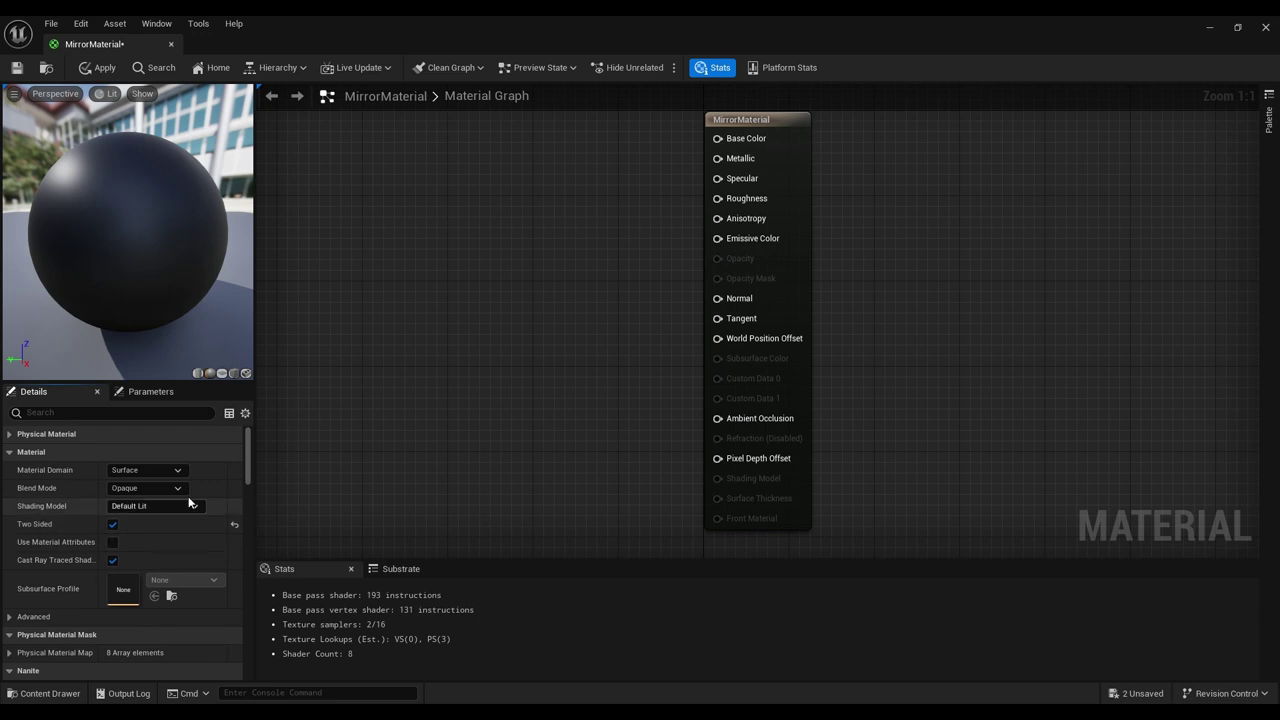
right_click(367, 166)
- Place TexCoord[0] and Texture Sample nodes side by side, linking TexCoord into the UVs input
text(tex)
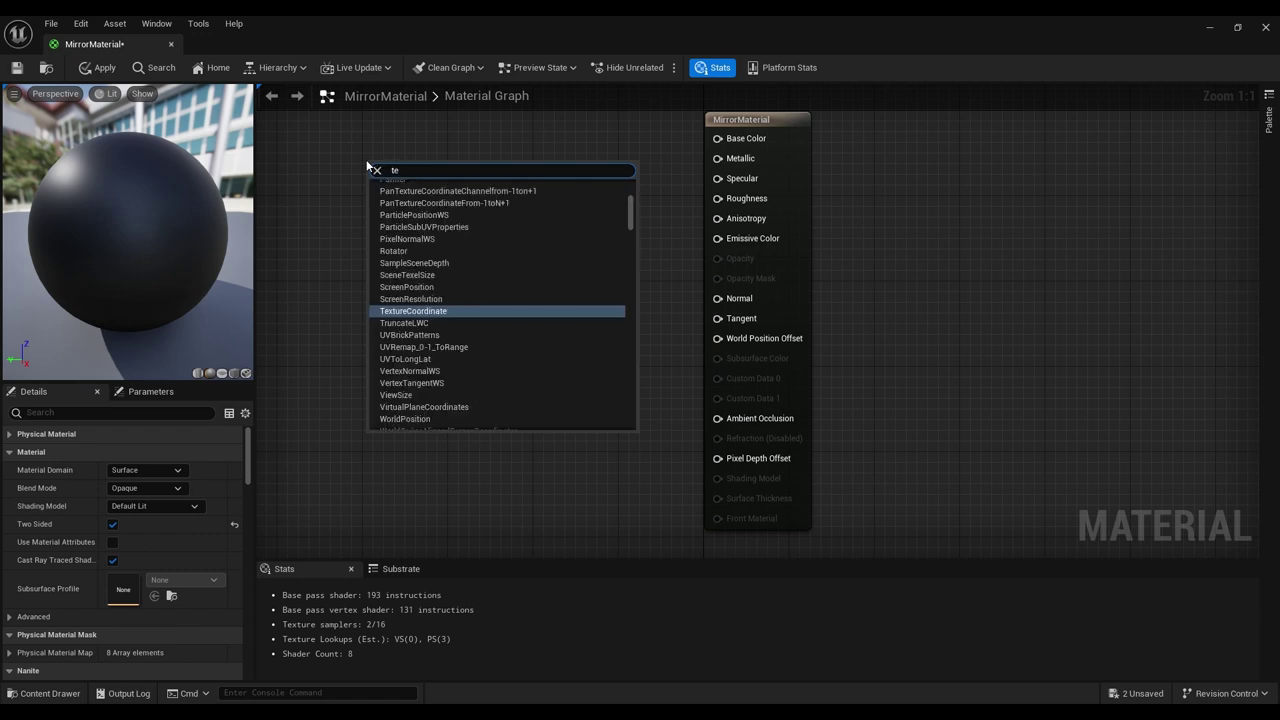
key(Return)
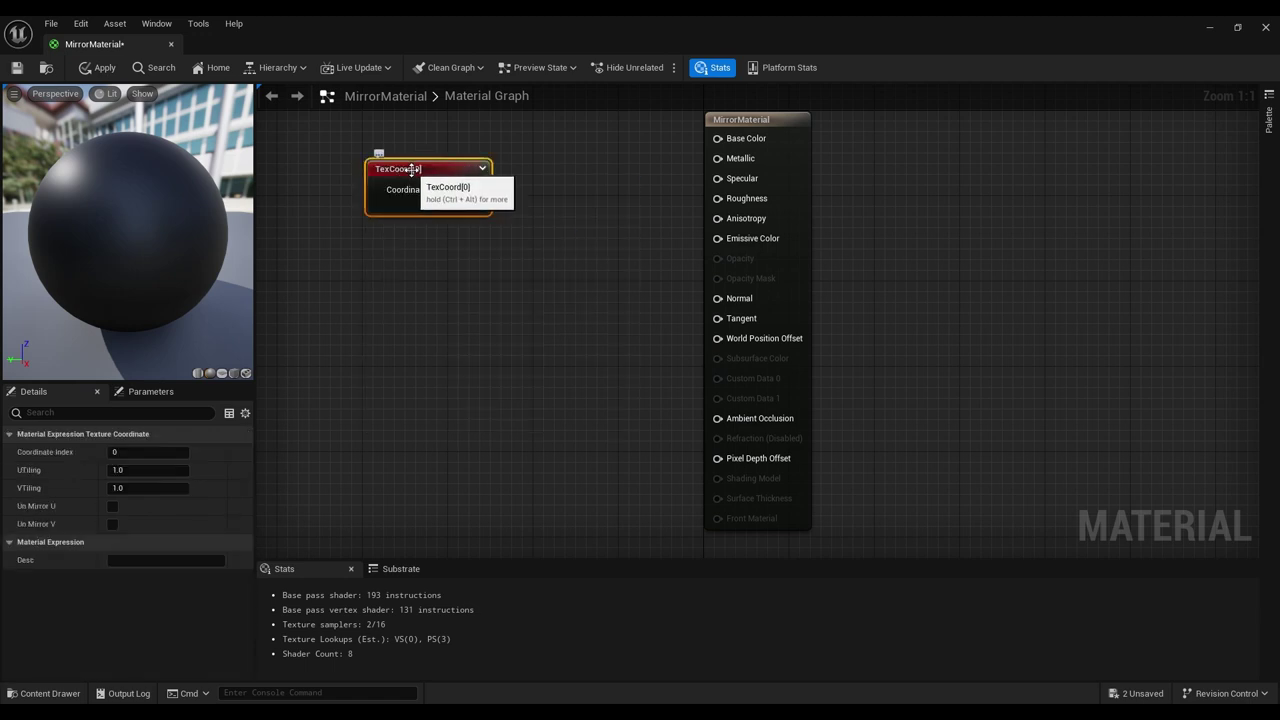
right_click(418, 241)
text(texture)
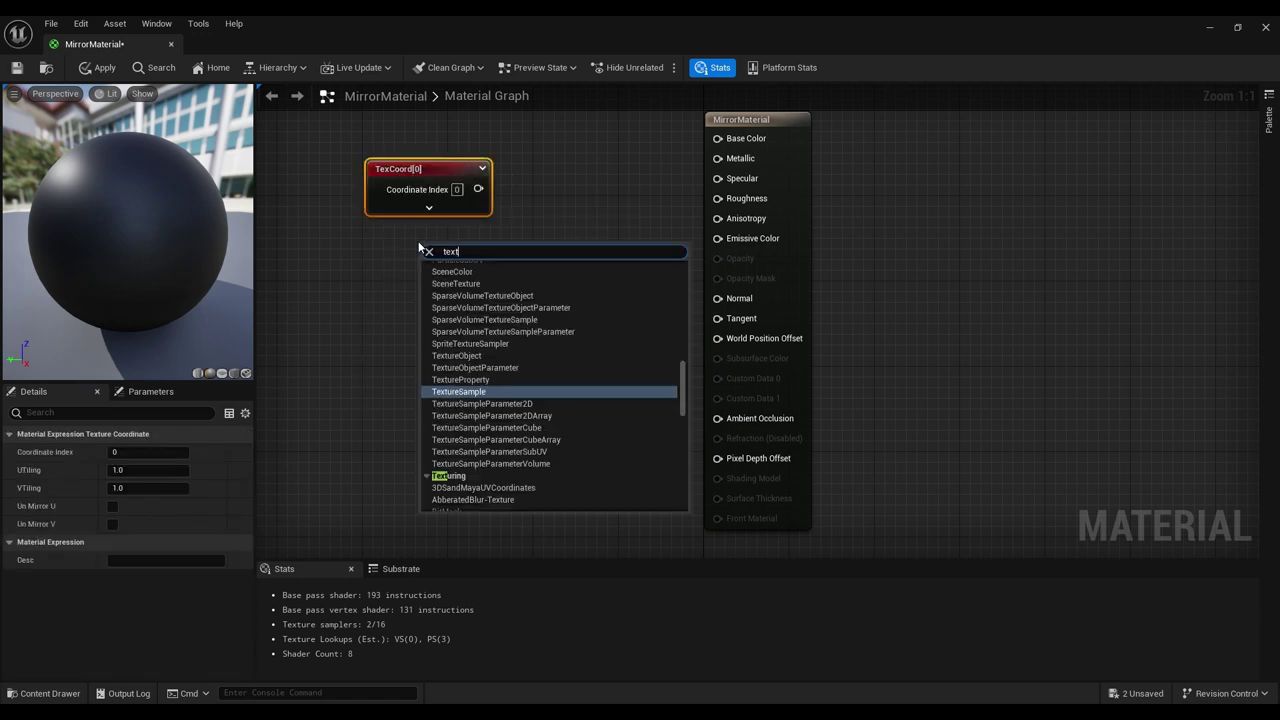
key(Return)
drag(410, 169, 301, 174)
drag(470, 250, 468, 175)
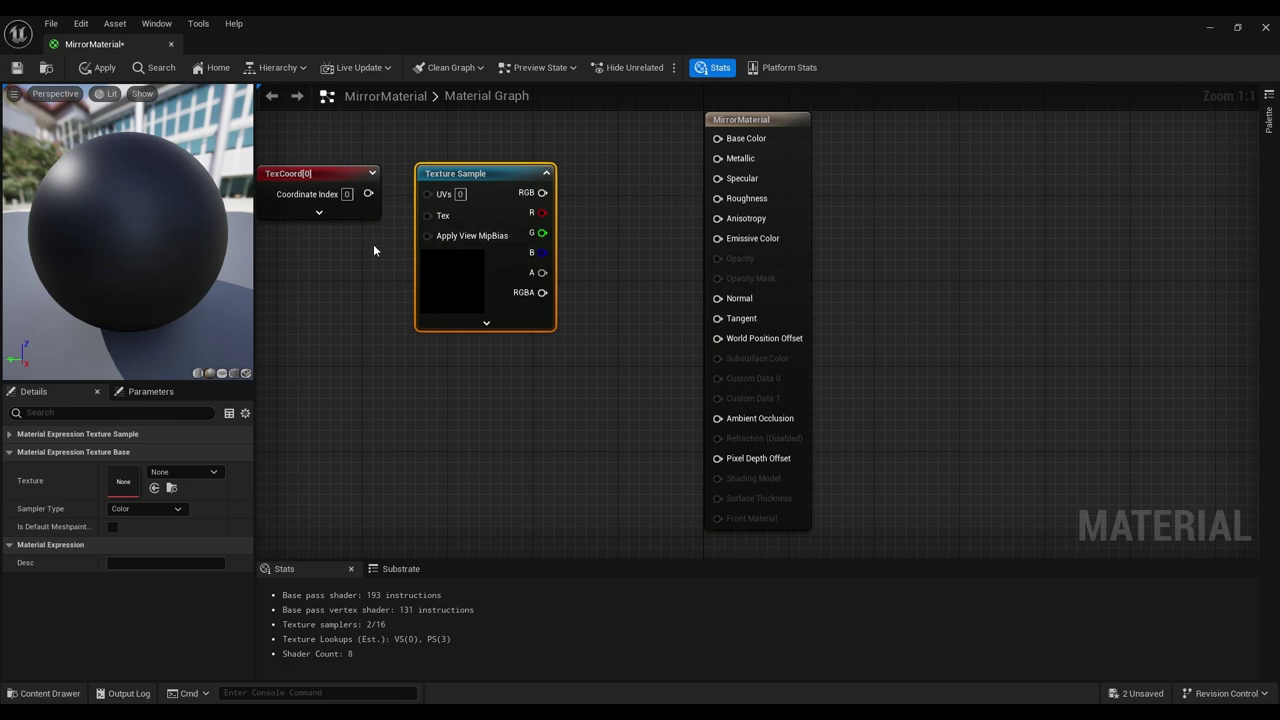
drag(368, 194, 424, 197)
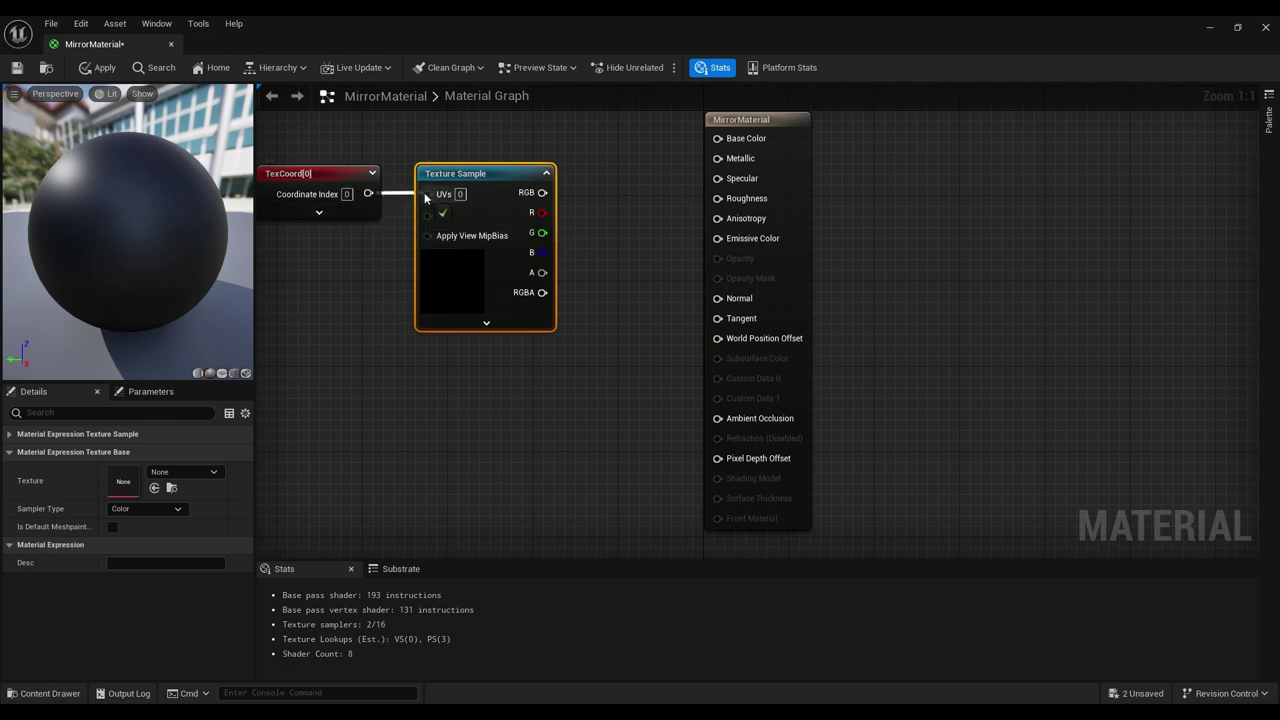
- Add a ReflectionVectorWS node beside the Texture Sample, feeding its RGB into CustomWorldNormal
right_click(588, 351)
text(ref)
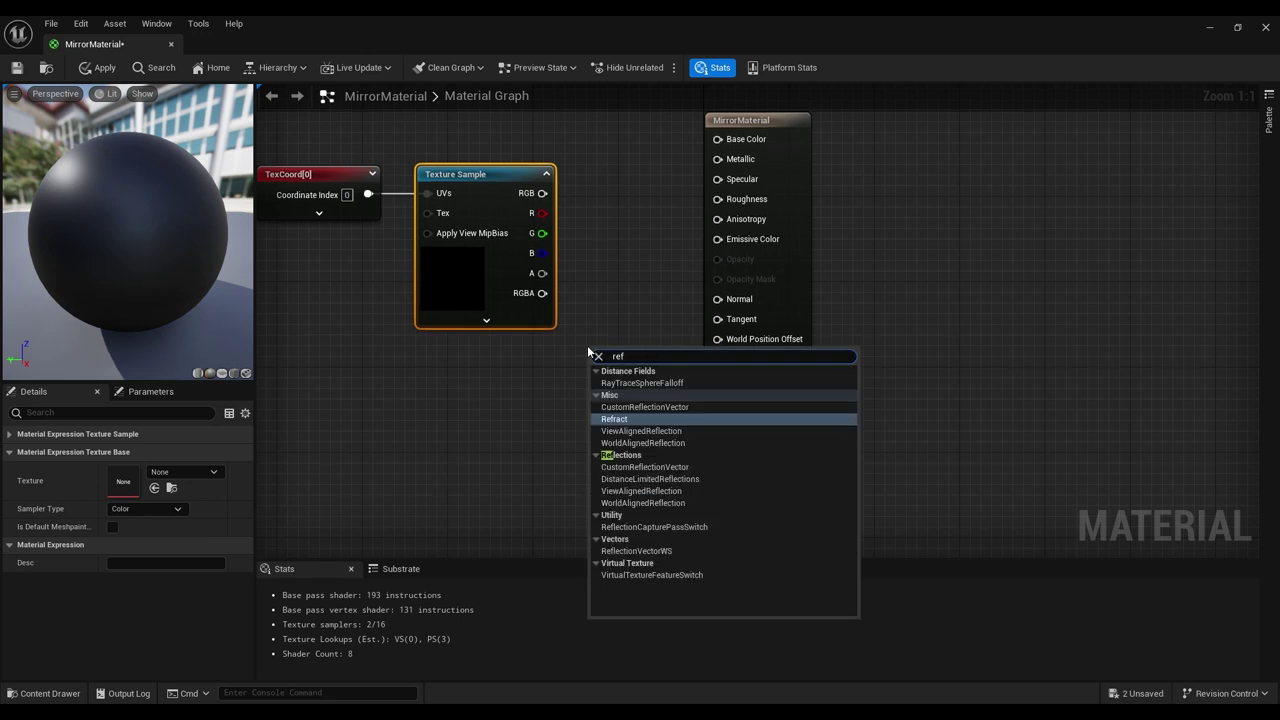
text(l)
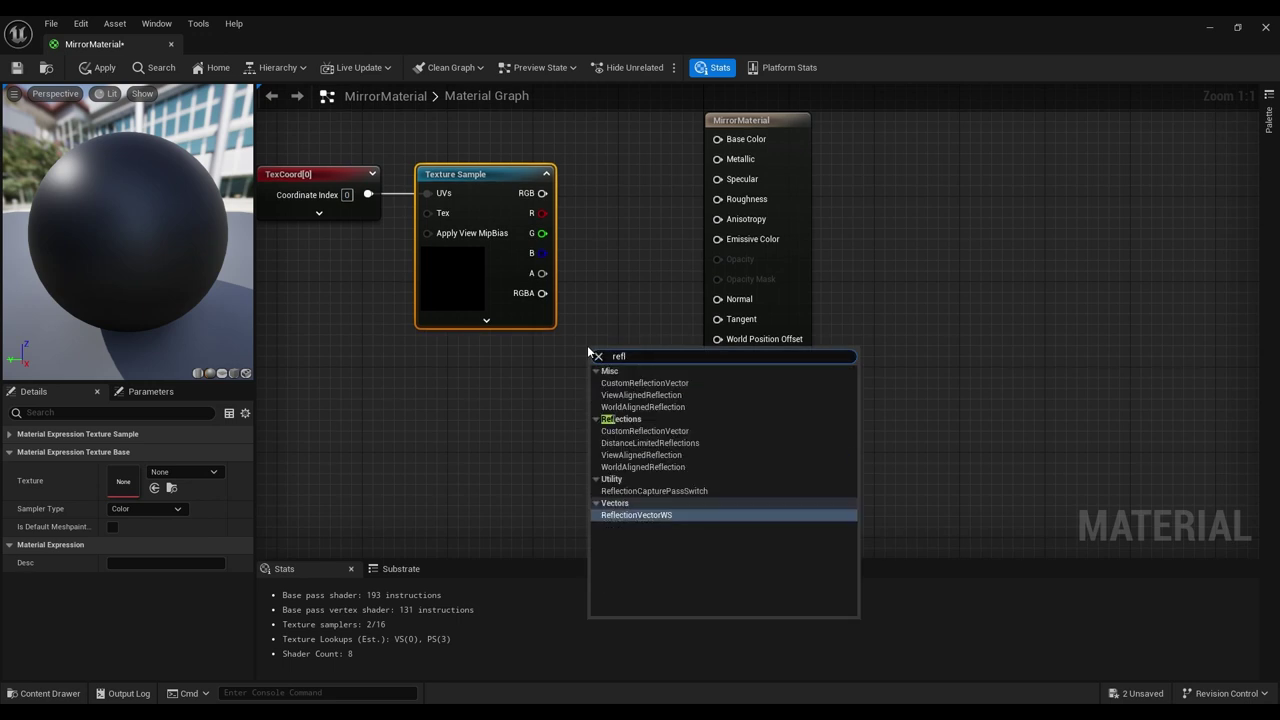
key(Return)
drag(600, 352, 581, 228)
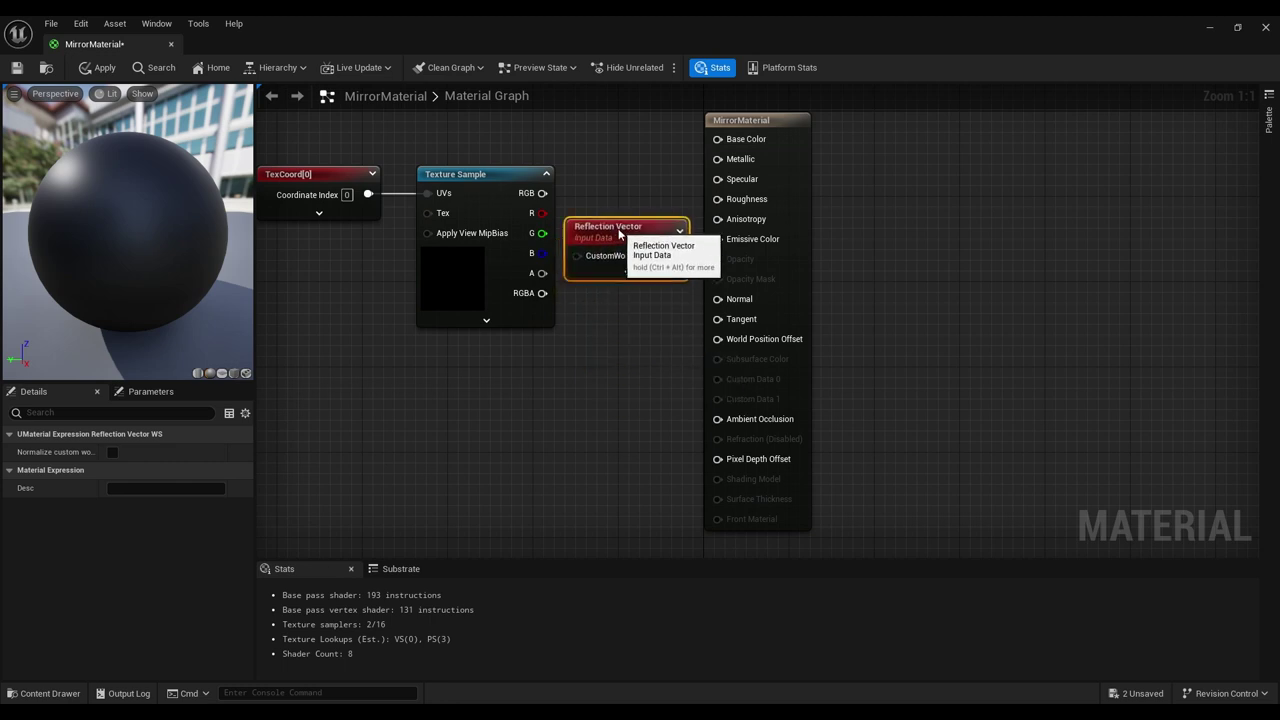
mouse_move(478, 181)
mouse_down()
mouse_move(457, 181)
mouse_move(577, 256)
mouse_up()
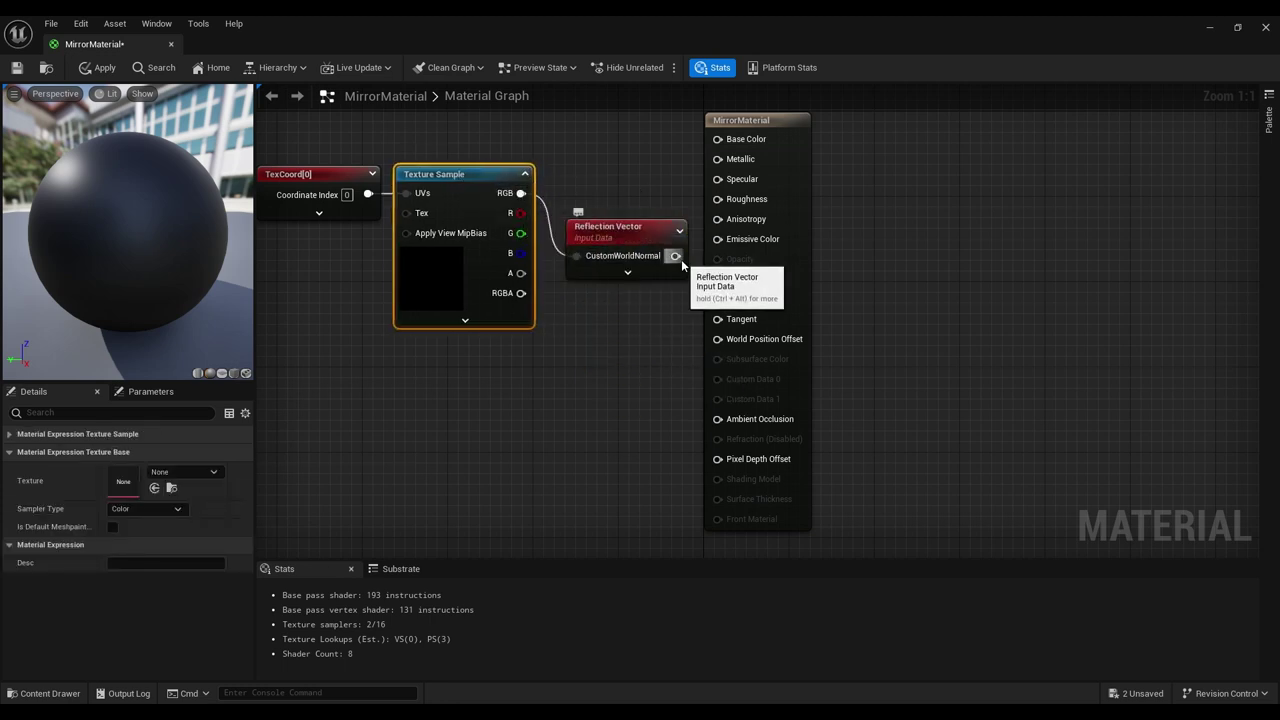
- Wire the Reflection Vector output into Metallic and tidy the node layout
drag(679, 256, 717, 139)
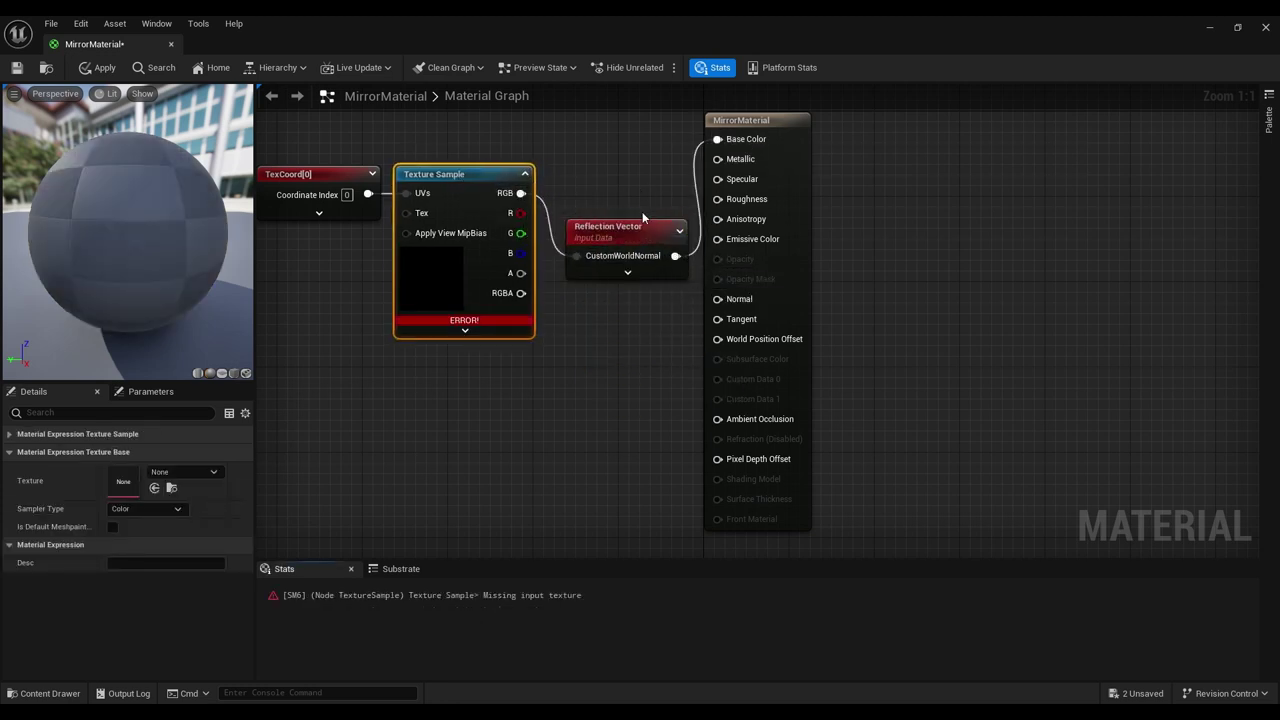
drag(616, 228, 605, 164)
mouse_move(664, 192)
mouse_down()
mouse_move(668, 215)
mouse_move(717, 159)
mouse_up()
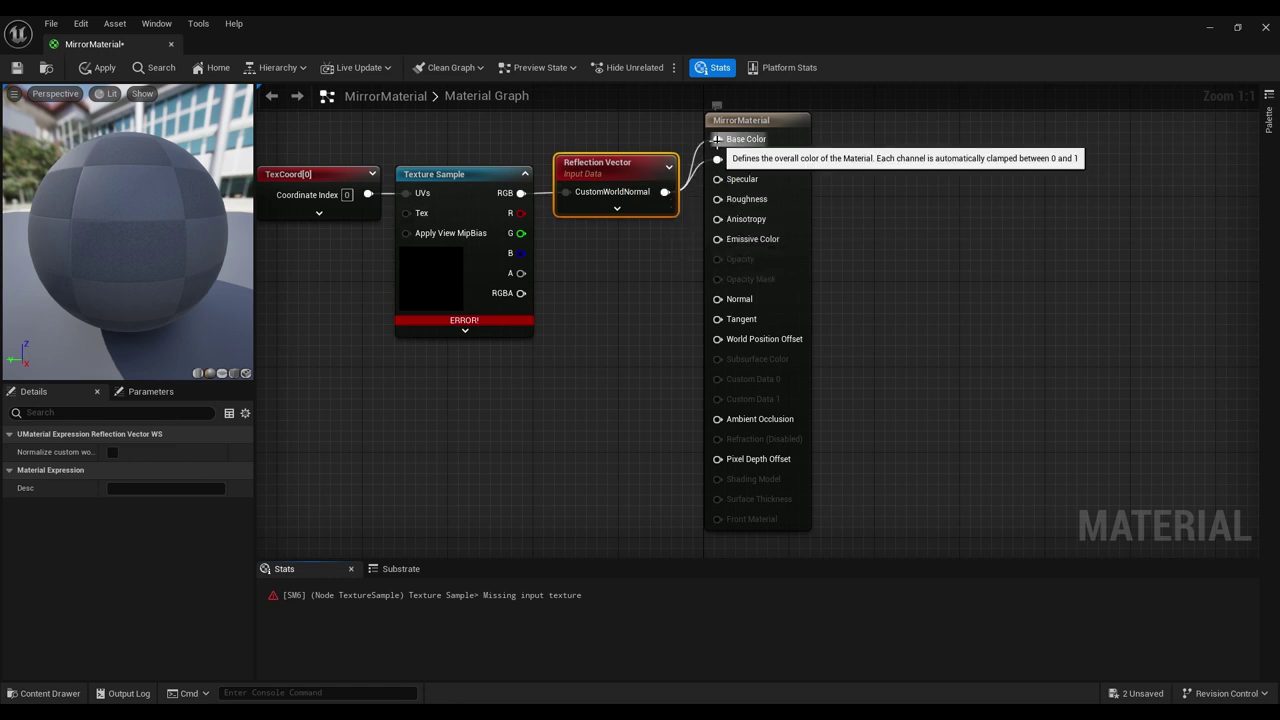
alt+click(717, 139)
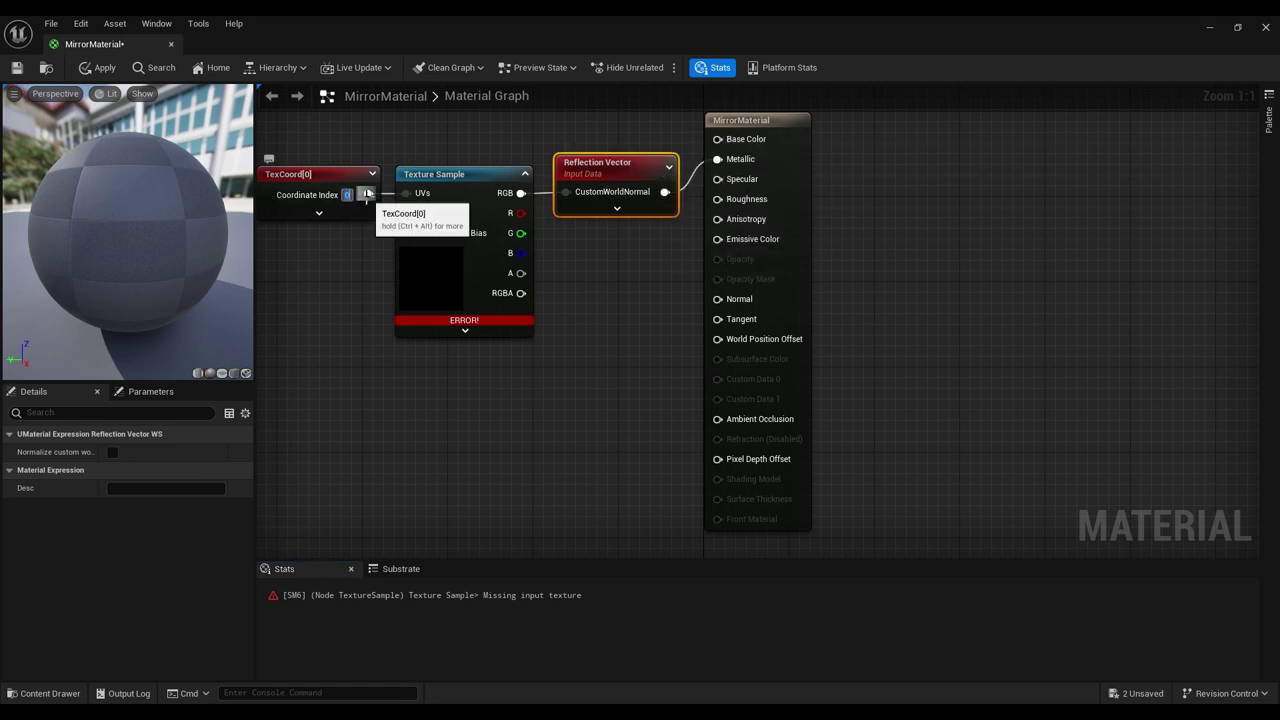
text(10)
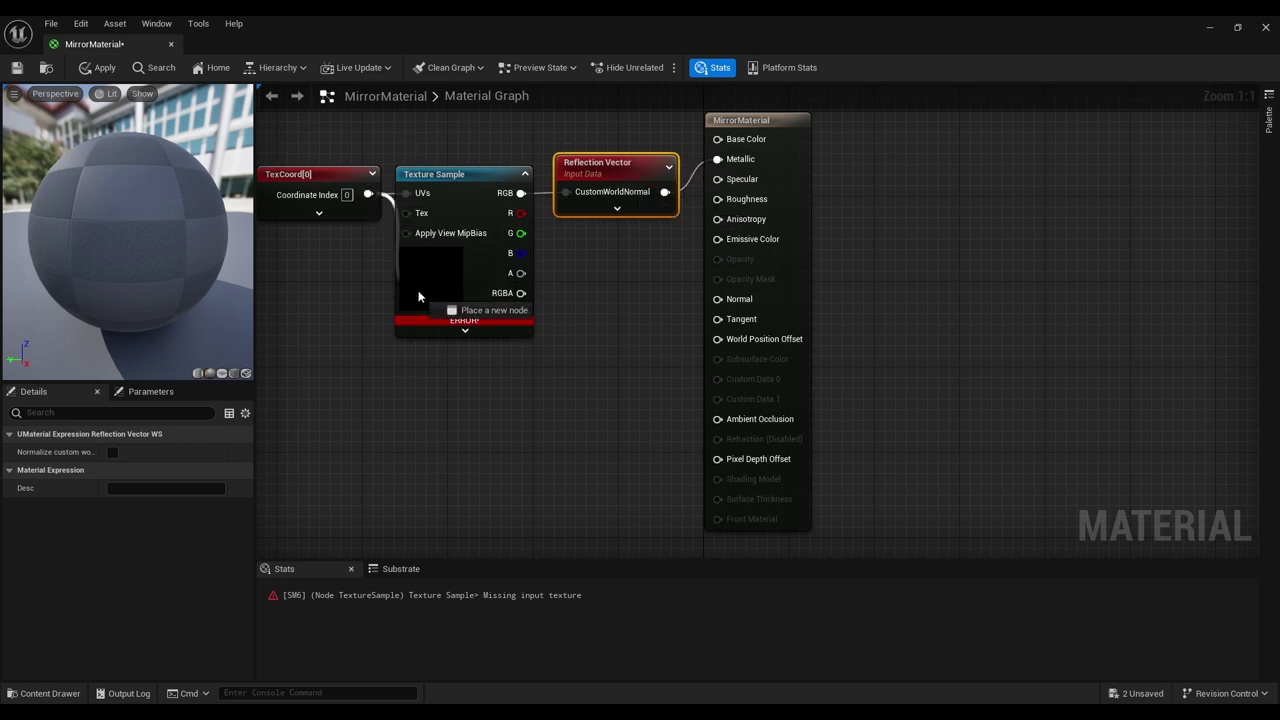
drag(406, 193, 390, 192)
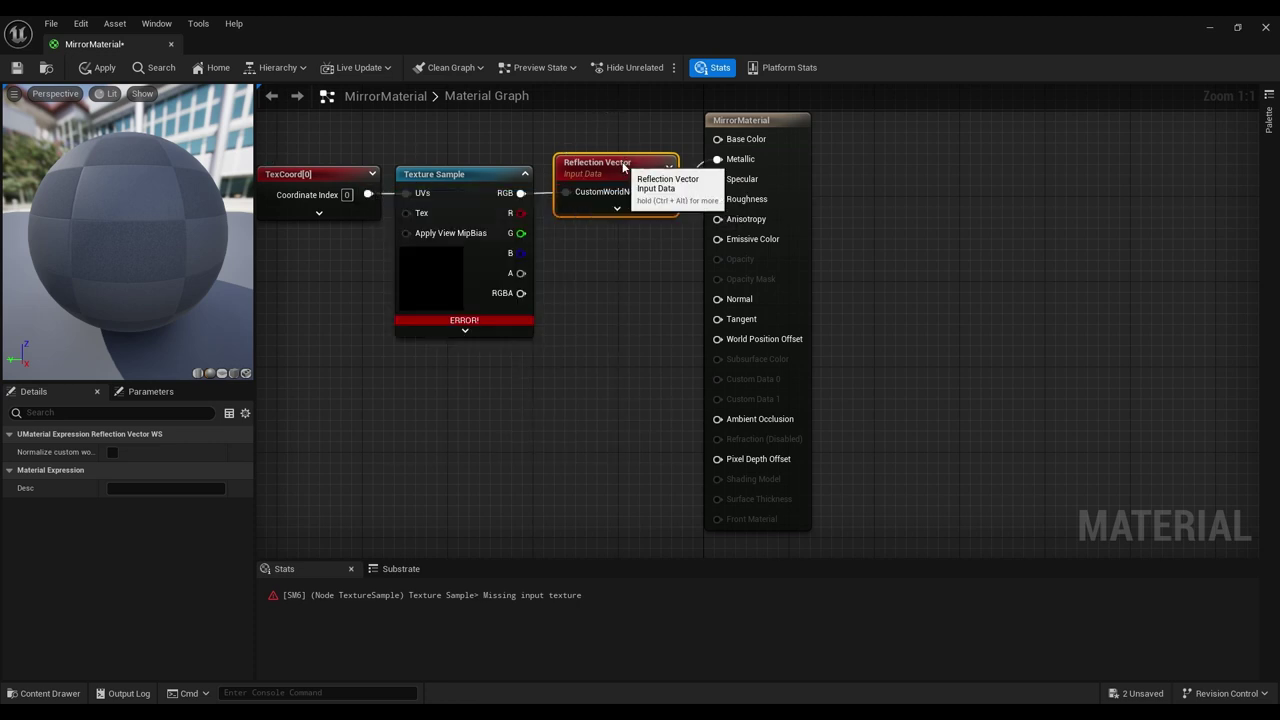
key(Escape)
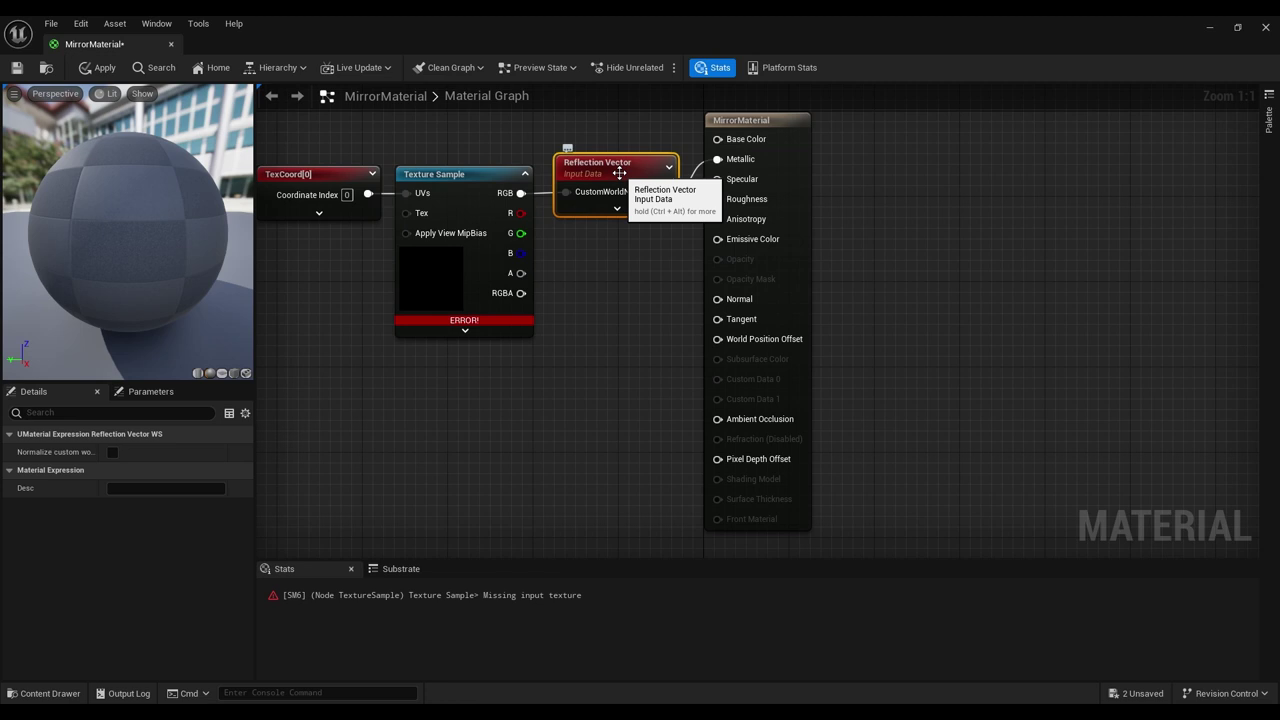
click(592, 305)
scroll(583, 330, down, 1)
- Delete the old nodes and add a Texture Sample and a vector parameter named Param
drag(583, 335, 336, 192)
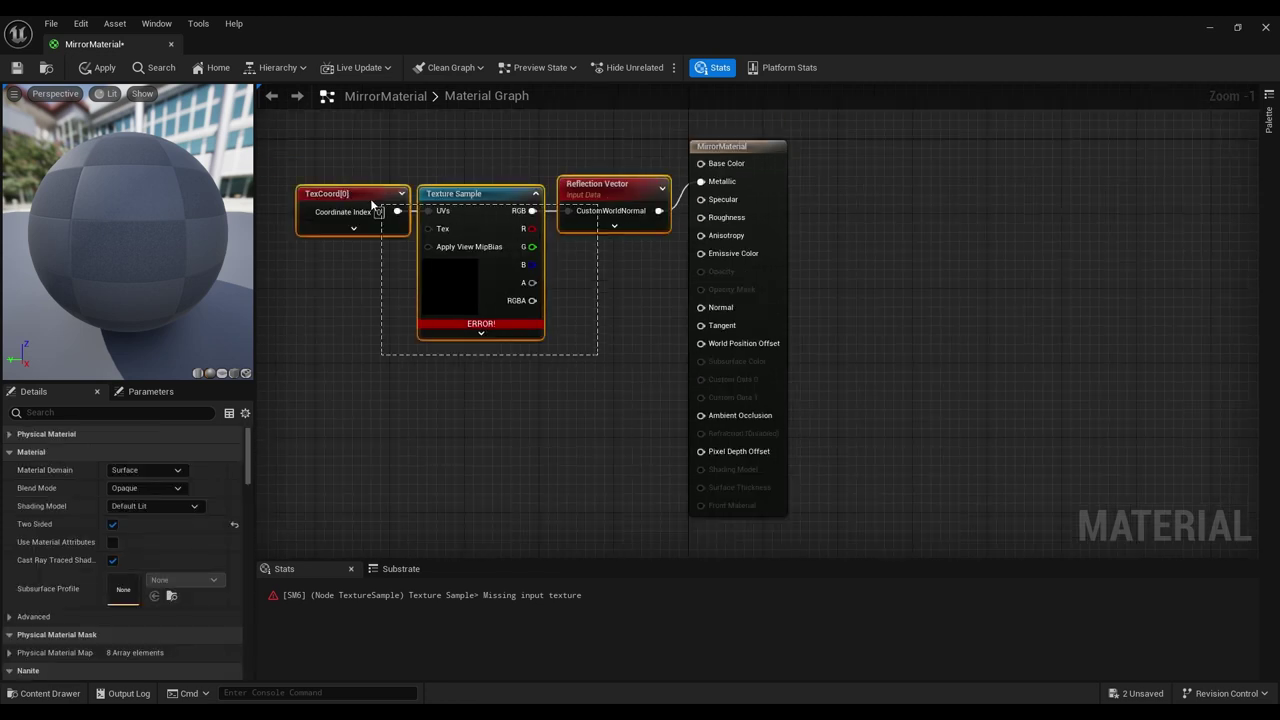
key(Delete)
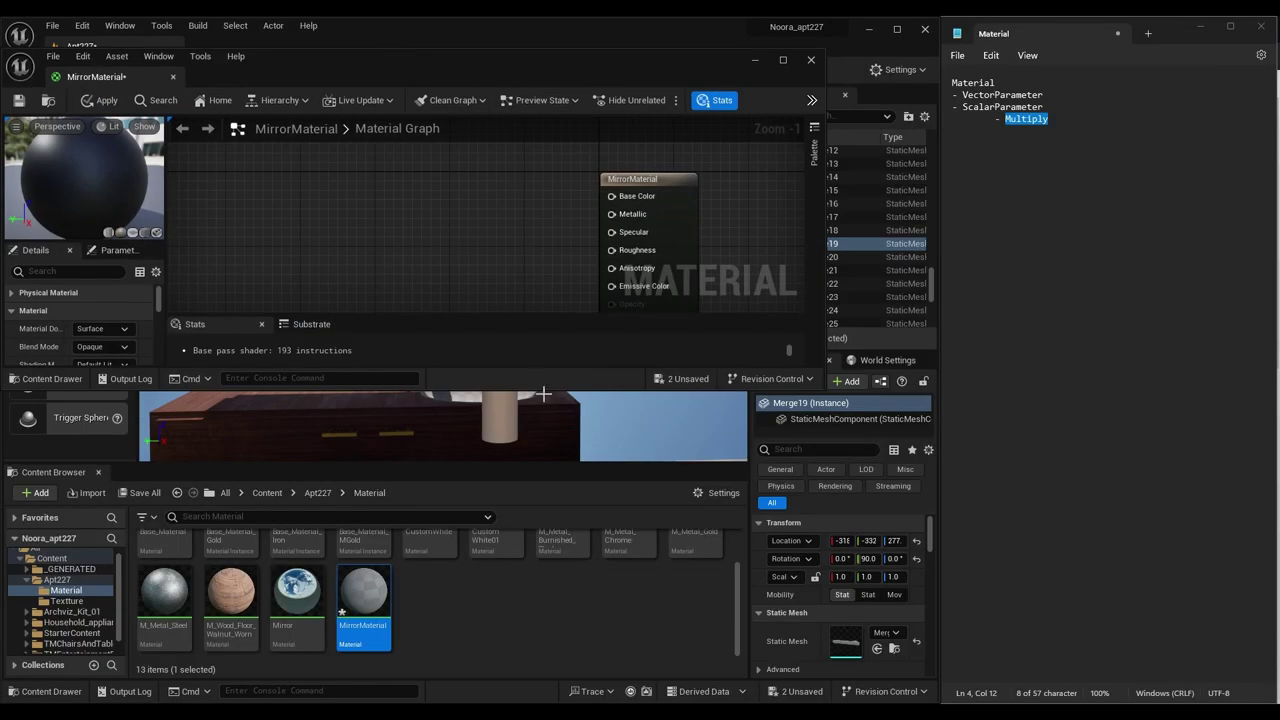
double_click(543, 394)
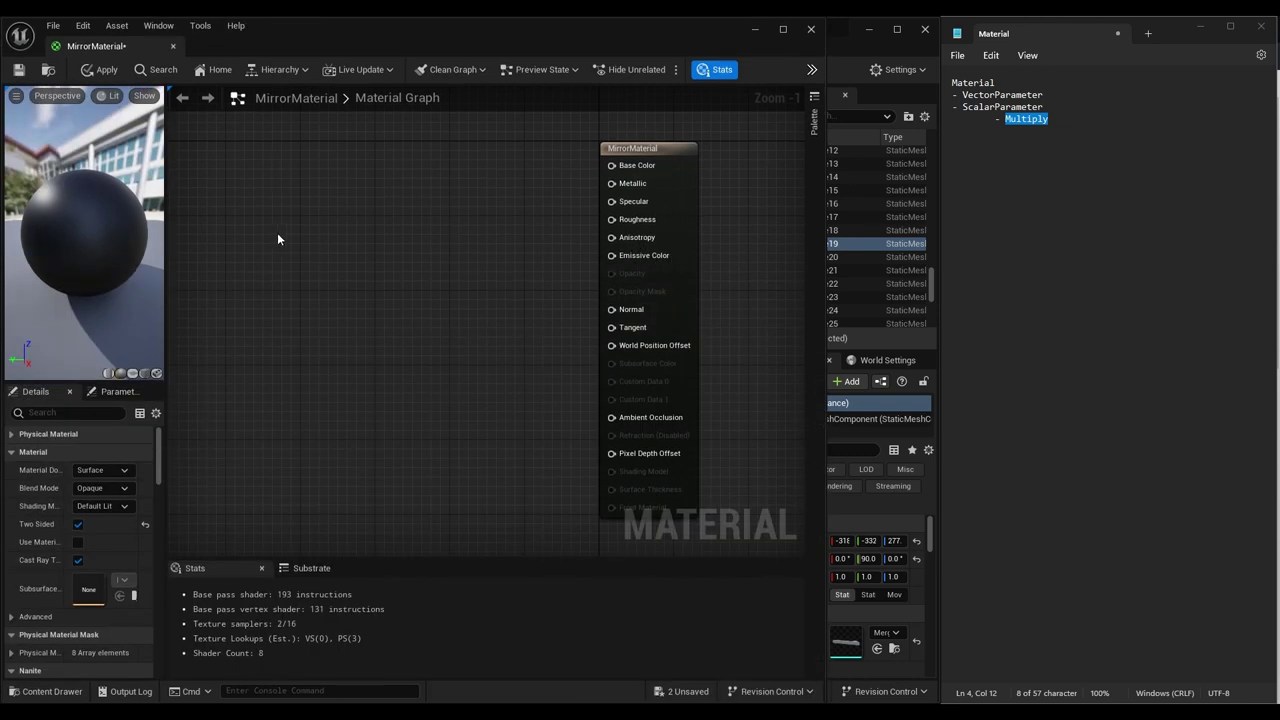
right_click(294, 164)
text(tex)
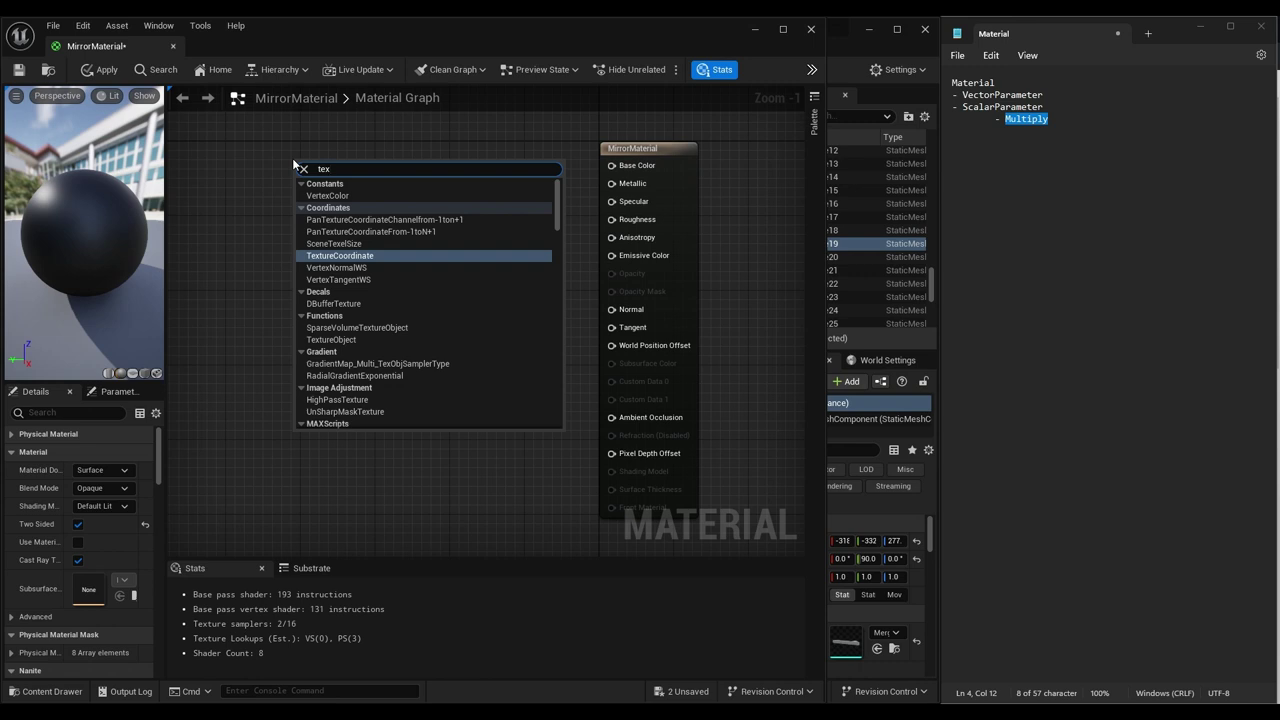
text(t)
key(Return)
drag(300, 160, 225, 143)
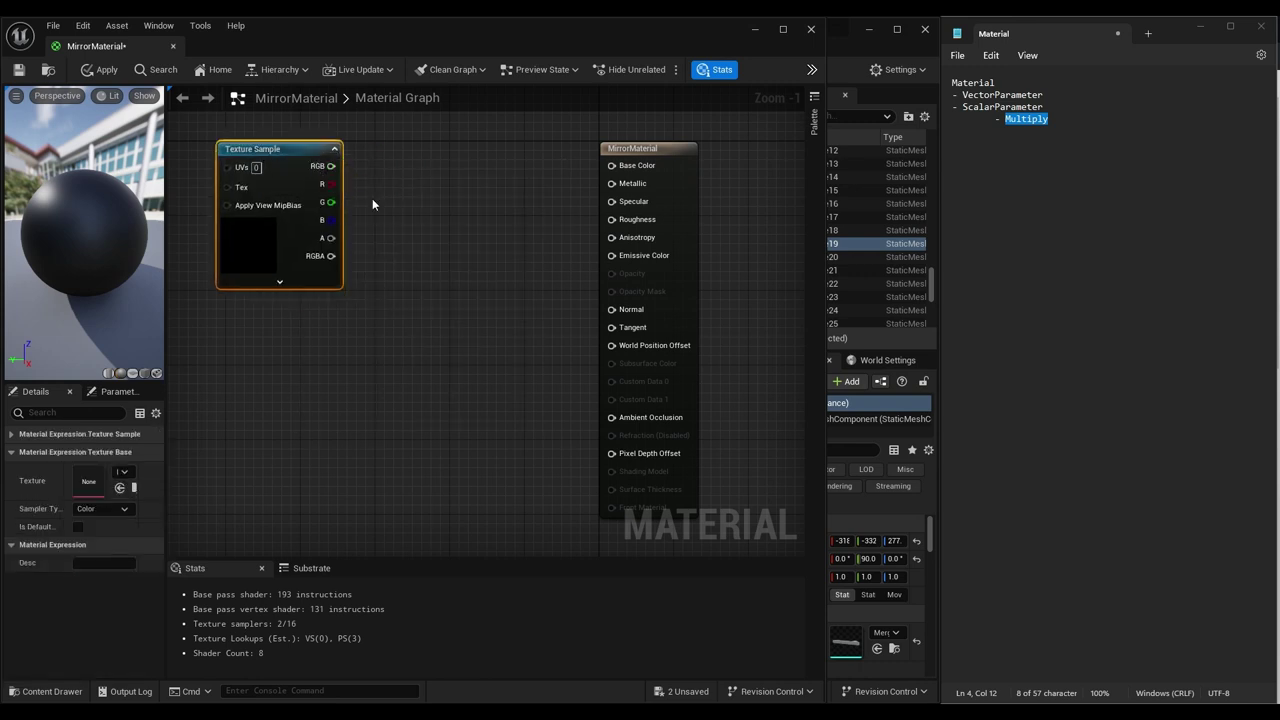
right_click(372, 198)
text(vector)
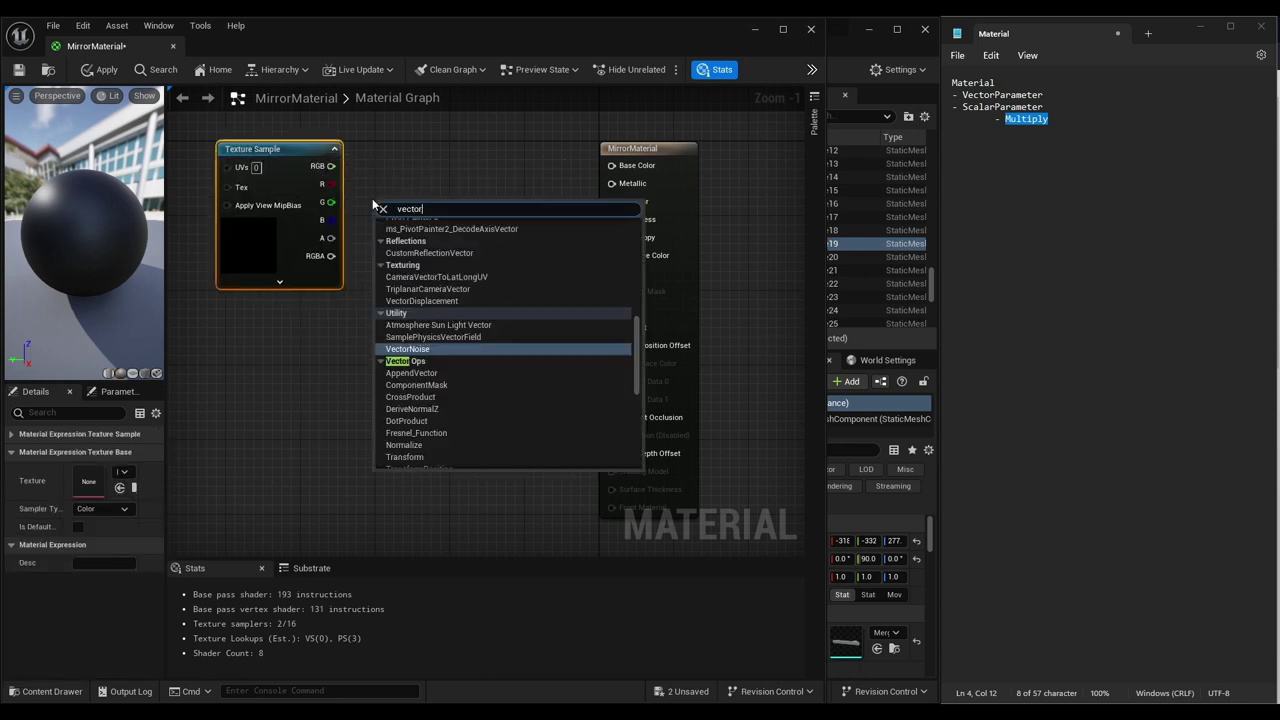
click(408, 252)
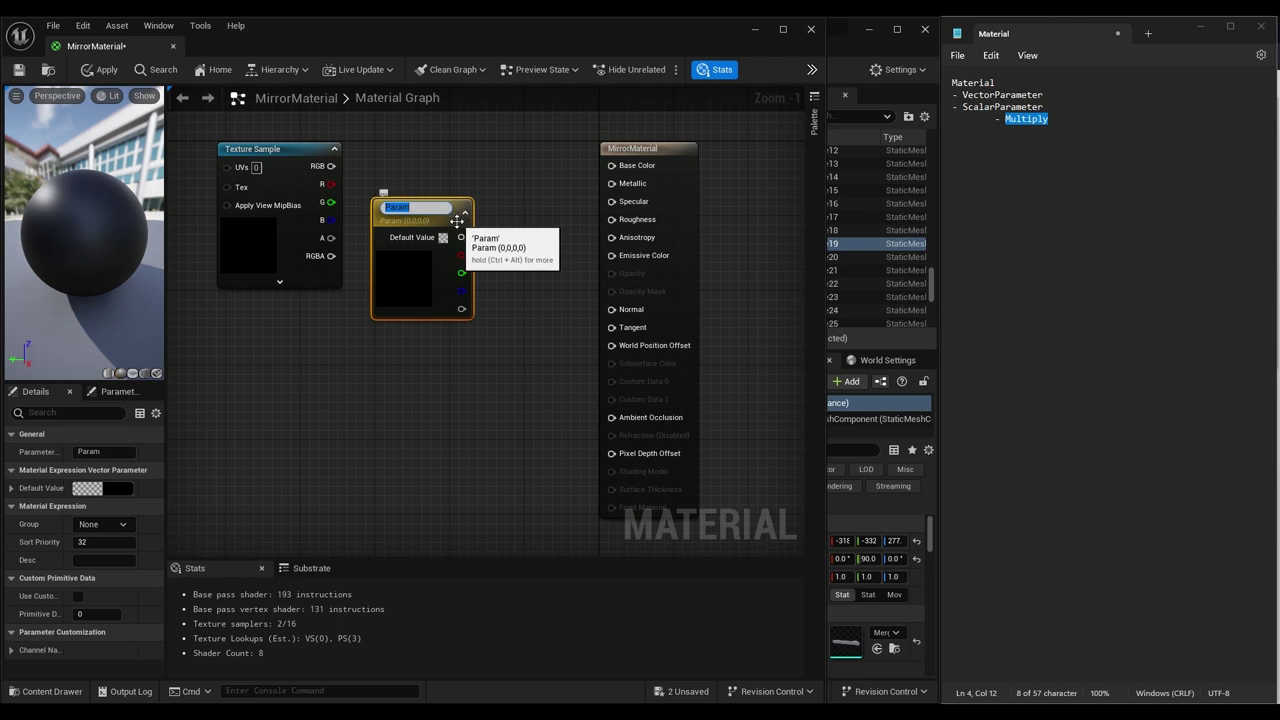
- Add a Texture Coordinate node to the left of the Texture Sample
right_drag(254, 323, 416, 356)
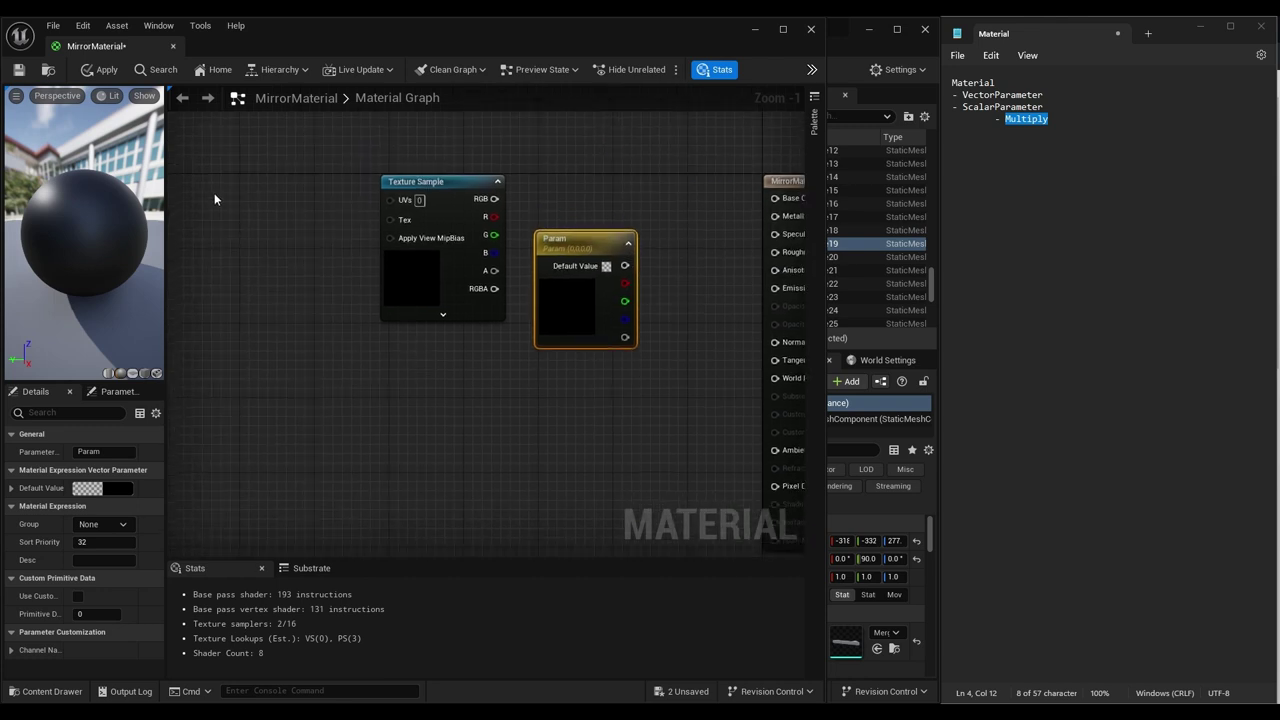
right_click(214, 193)
text(text)
key(Return)
key(ctrl+z)
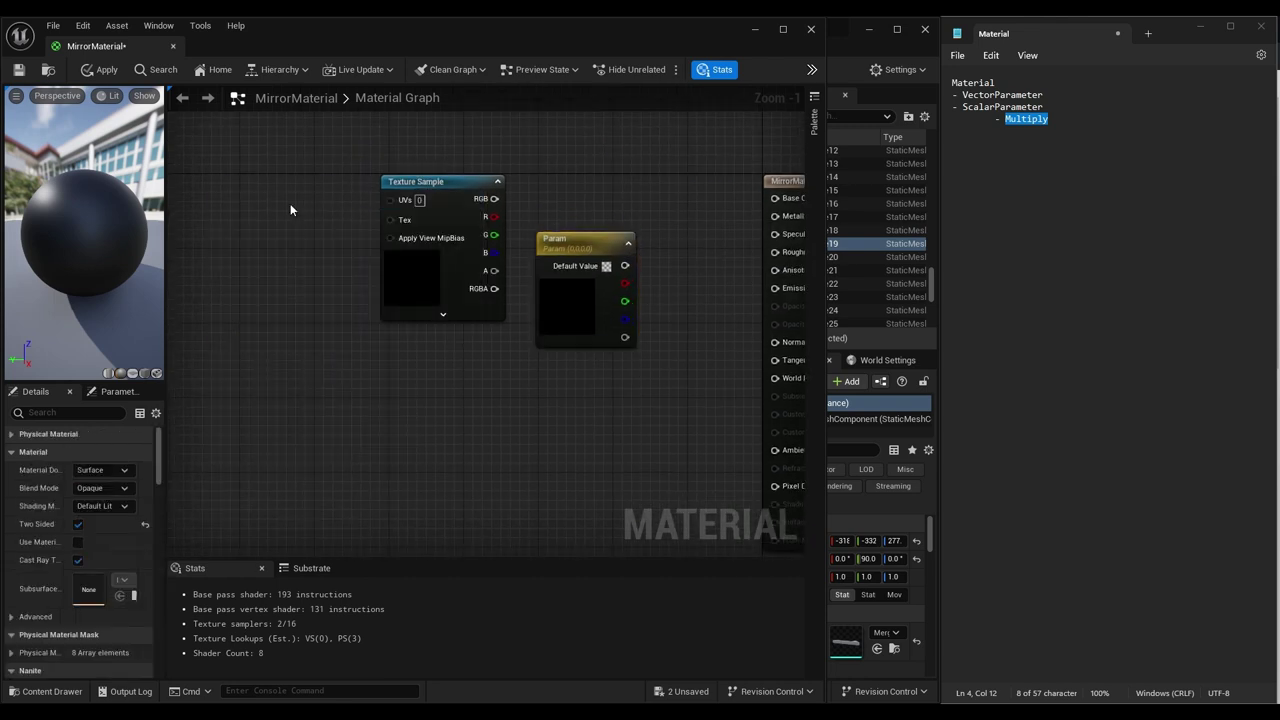
right_click(222, 188)
text(textcoord)
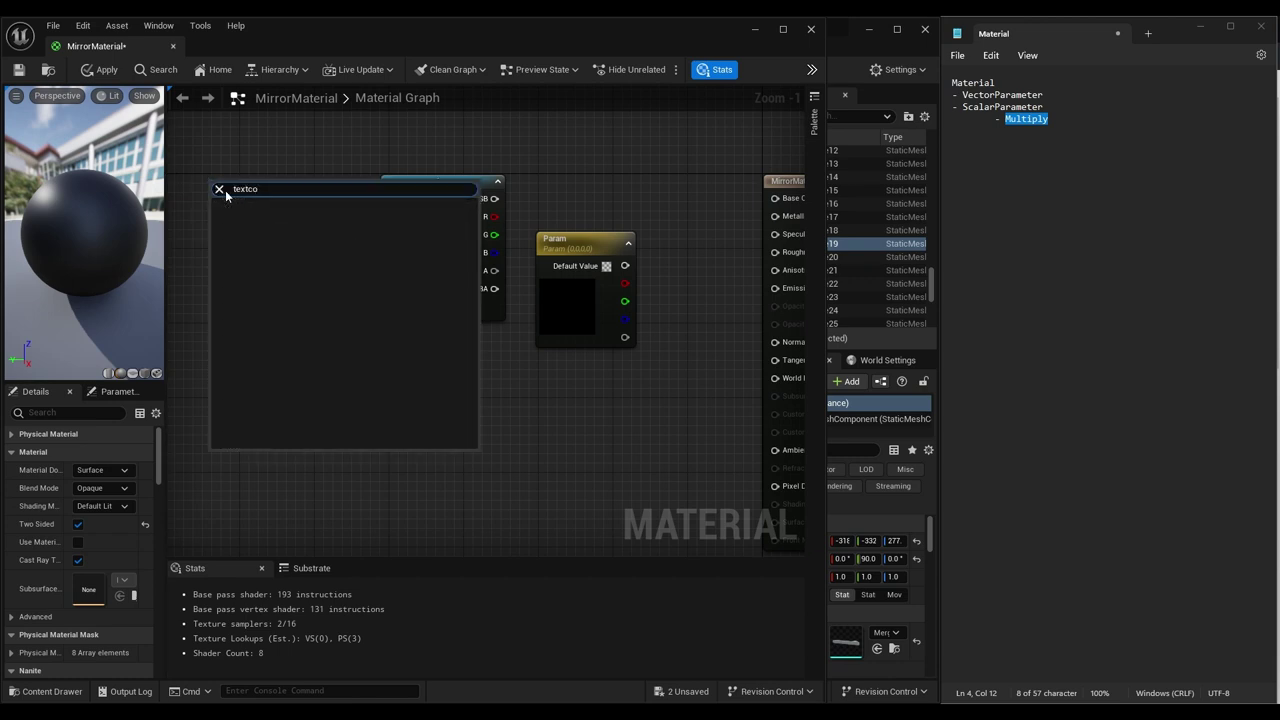
key(Return)
- Wire Param's output into the material's Metallic input
right_drag(393, 227, 251, 229)
drag(352, 195, 381, 200)
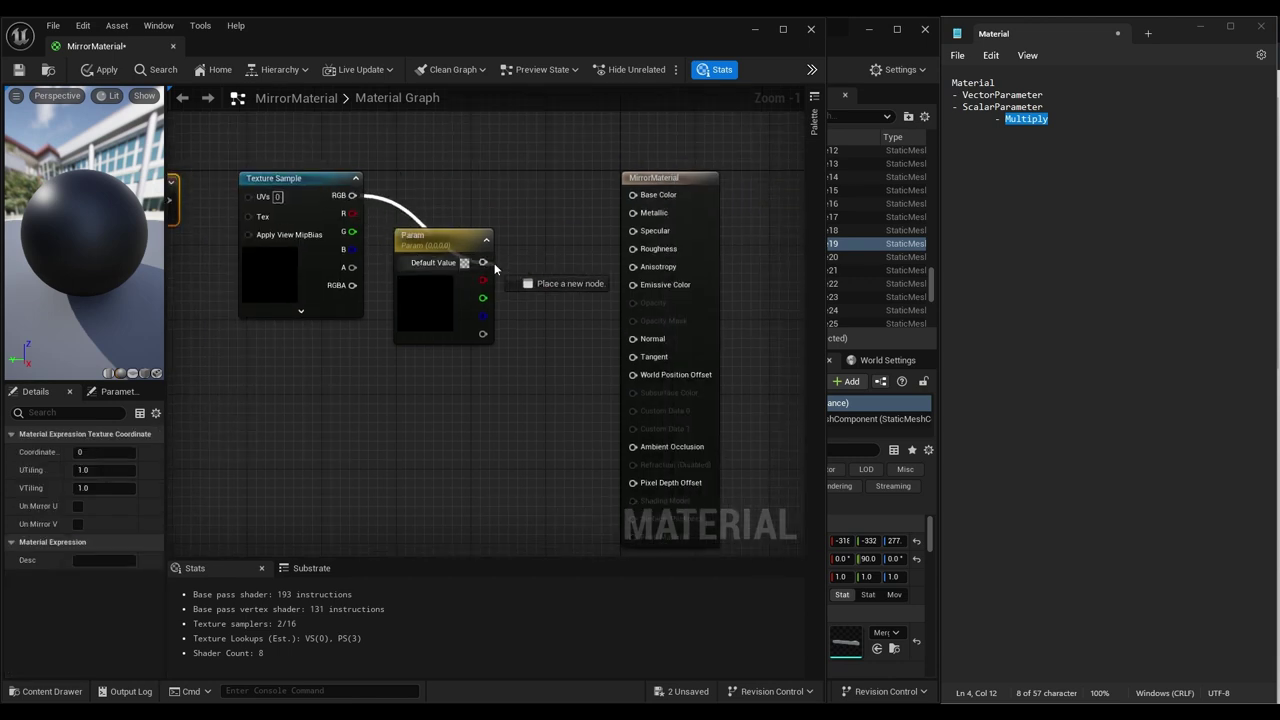
click(397, 232)
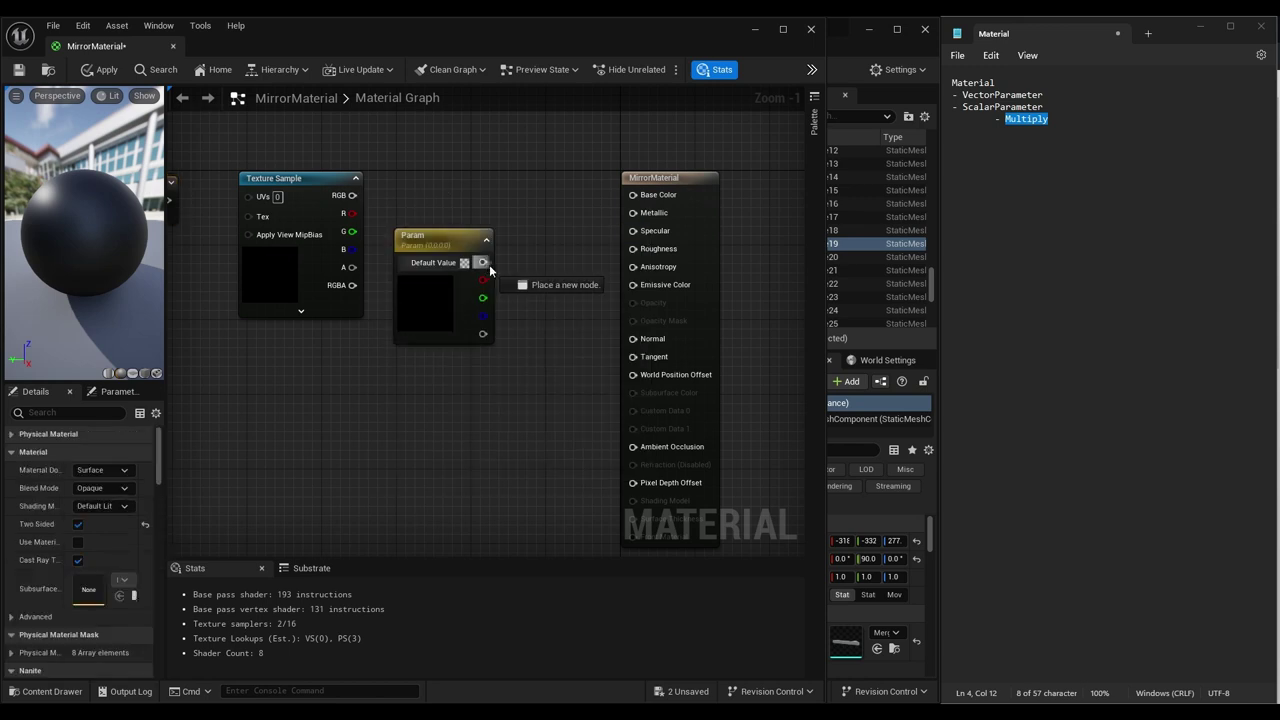
drag(484, 262, 632, 195)
ctrl+drag(484, 262, 632, 213)
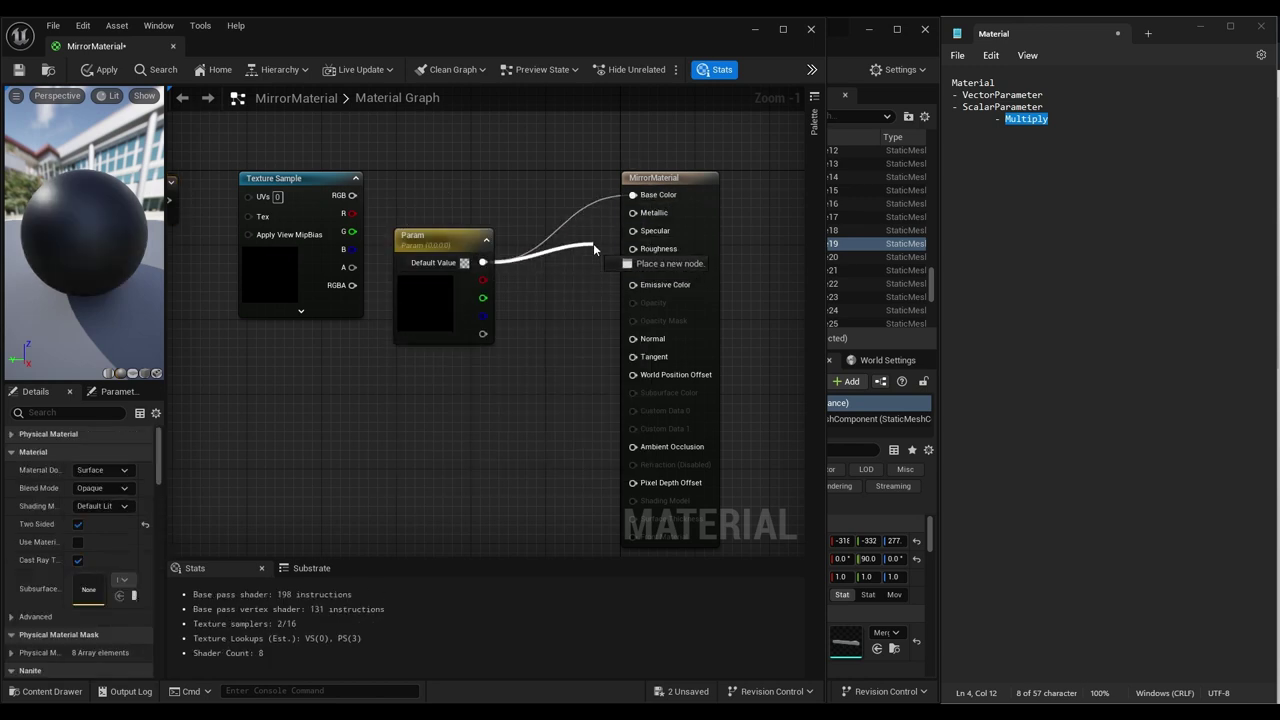
click(414, 288)
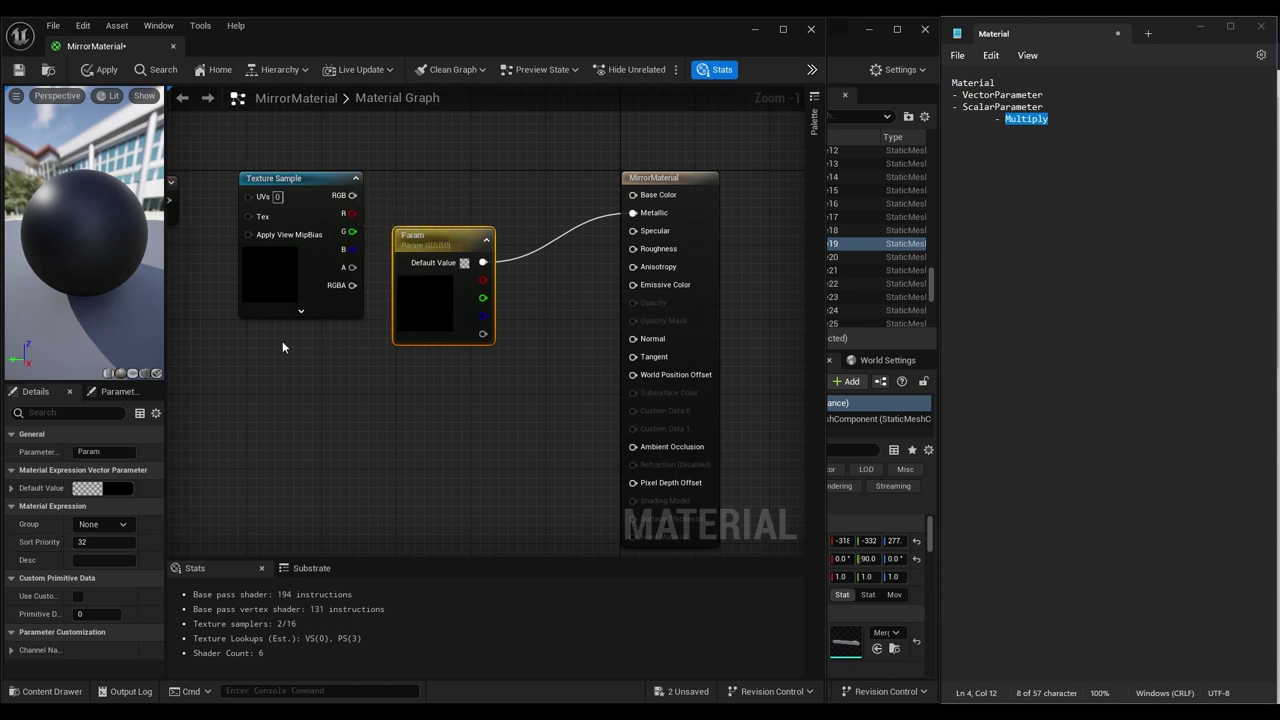
- Review the MirrorMaterial graph and close the material editor
click(783, 29)
drag(460, 388, 450, 705)
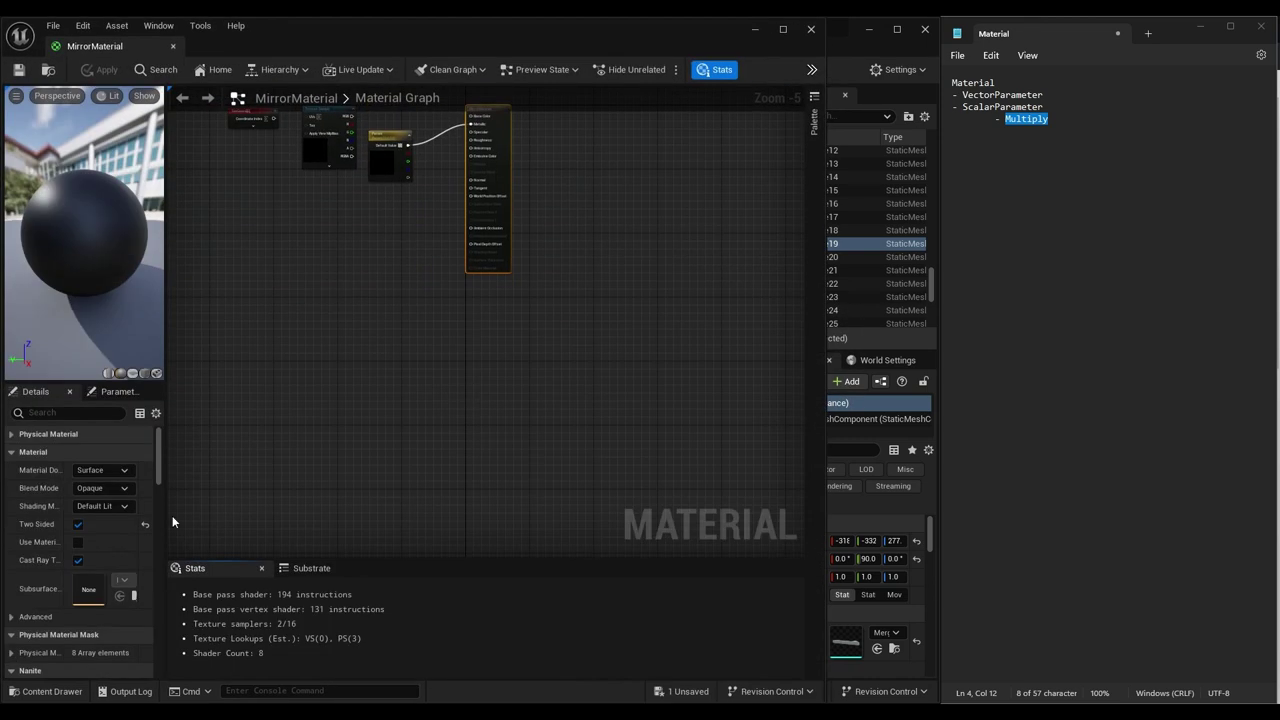
scroll(74, 550, down, 5)
scroll(74, 553, down, 2)
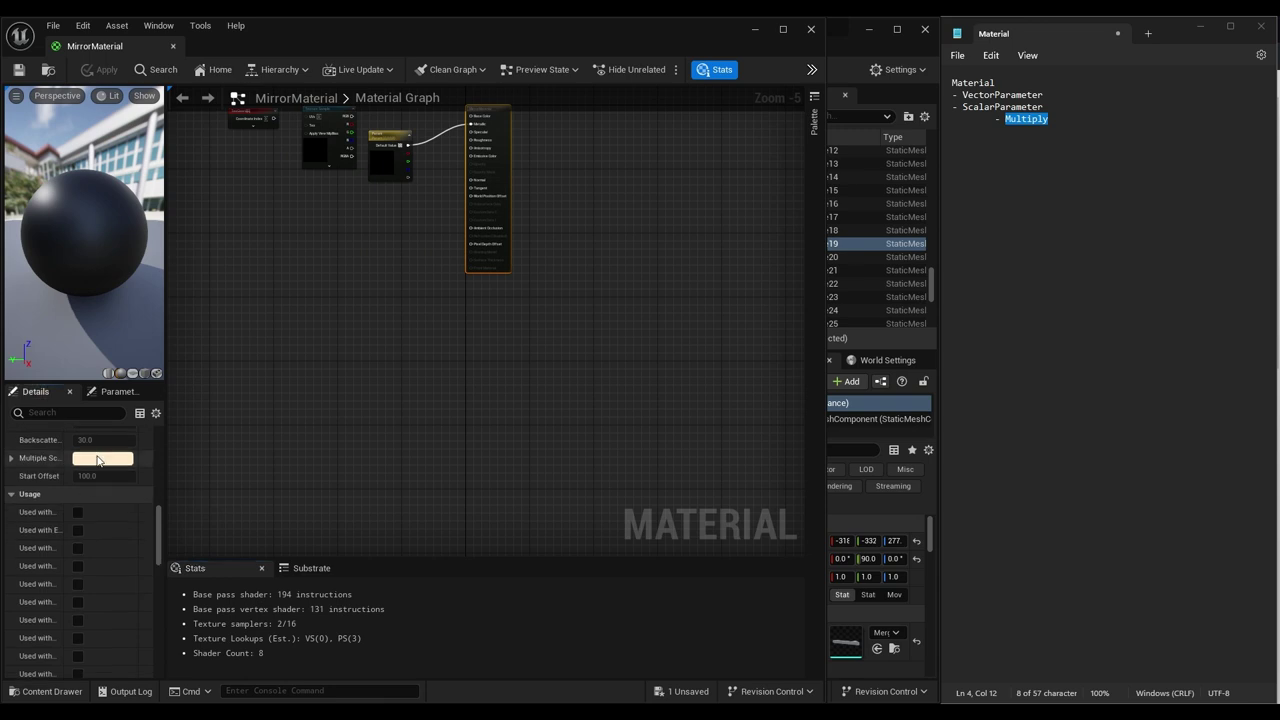
scroll(85, 494, down, 3)
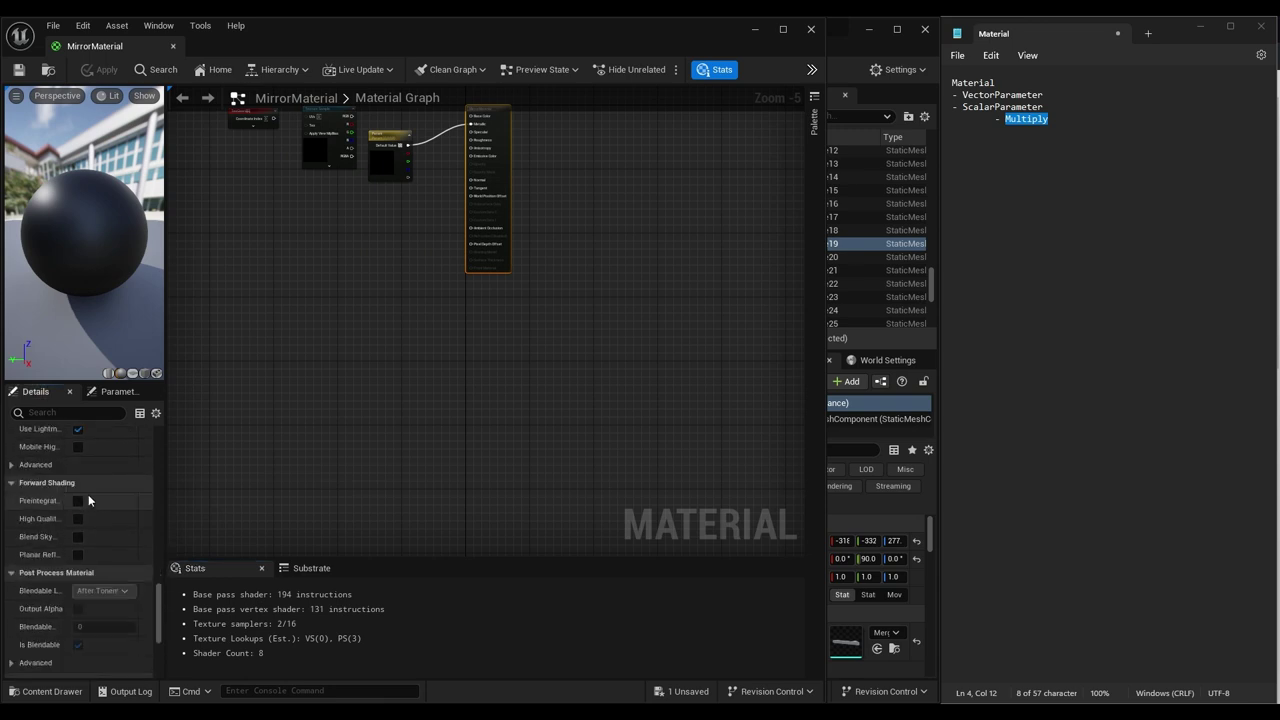
scroll(88, 494, down, 3)
scroll(405, 350, down, 1)
scroll(395, 268, up, 4)
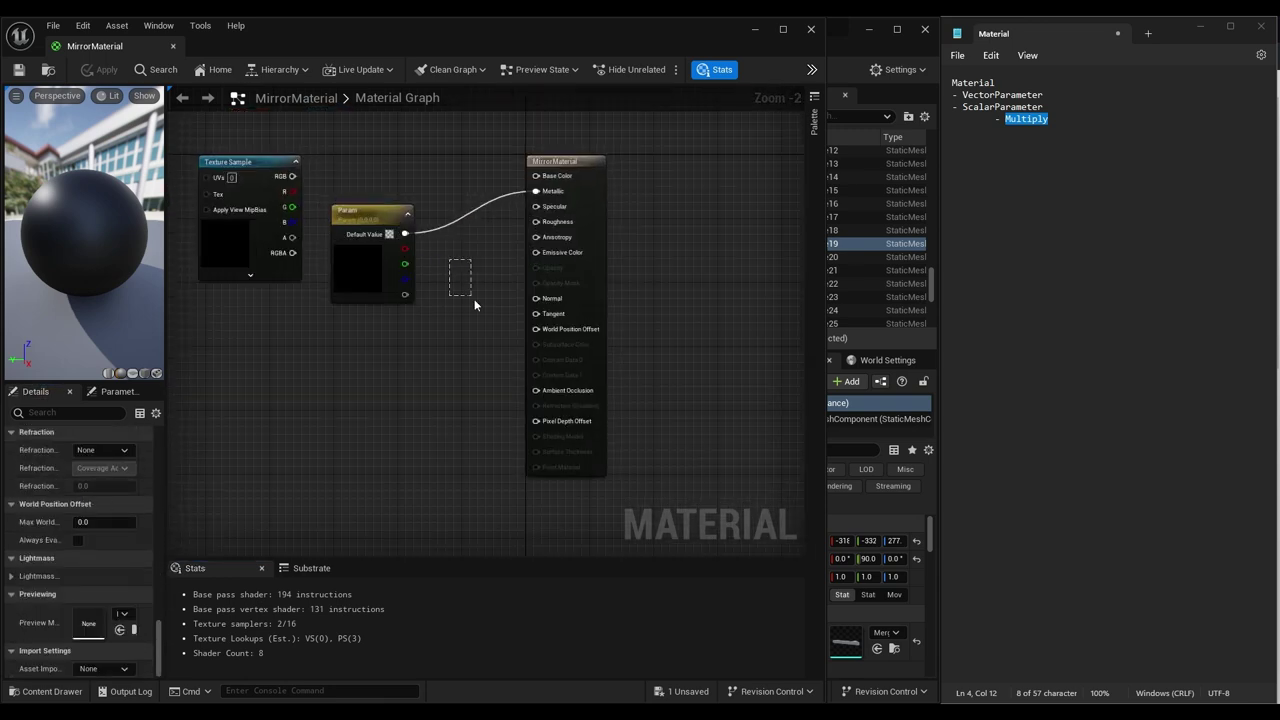
drag(700, 141, 316, 503)
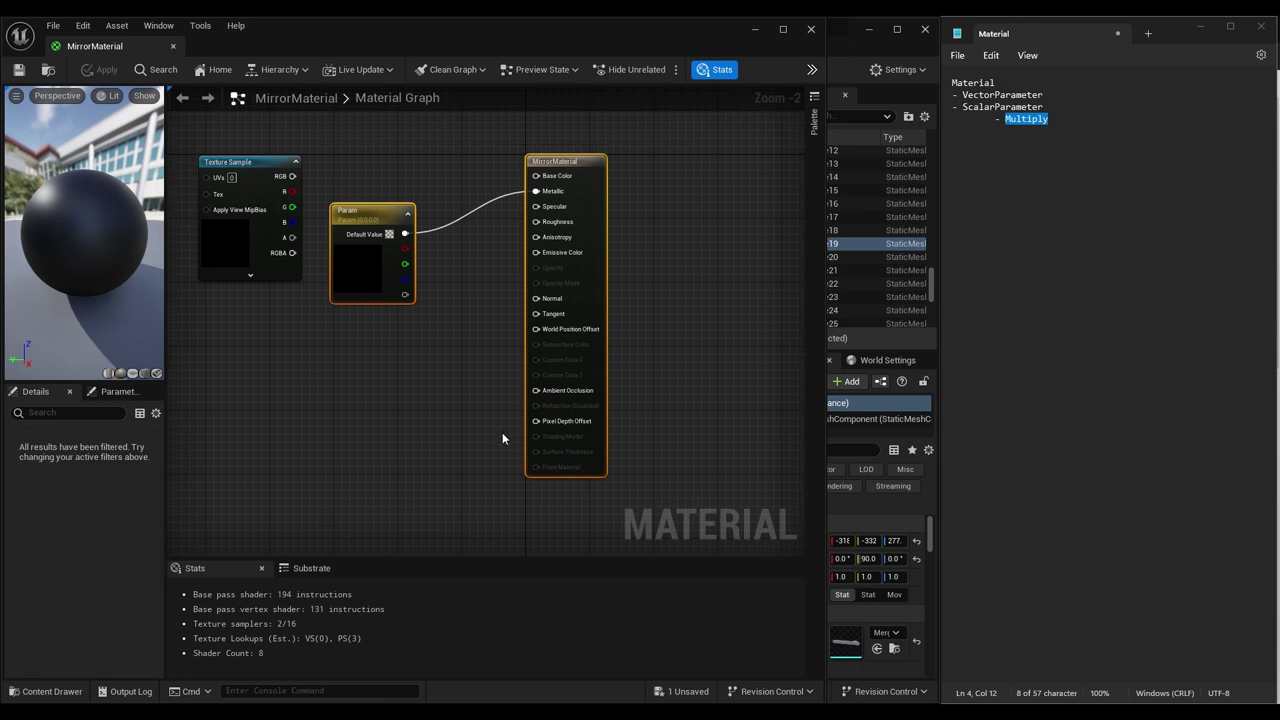
click(811, 30)
- Create the MirrorMaterial_M instance from MirrorMaterial and open it
right_click(363, 590)
click(450, 292)
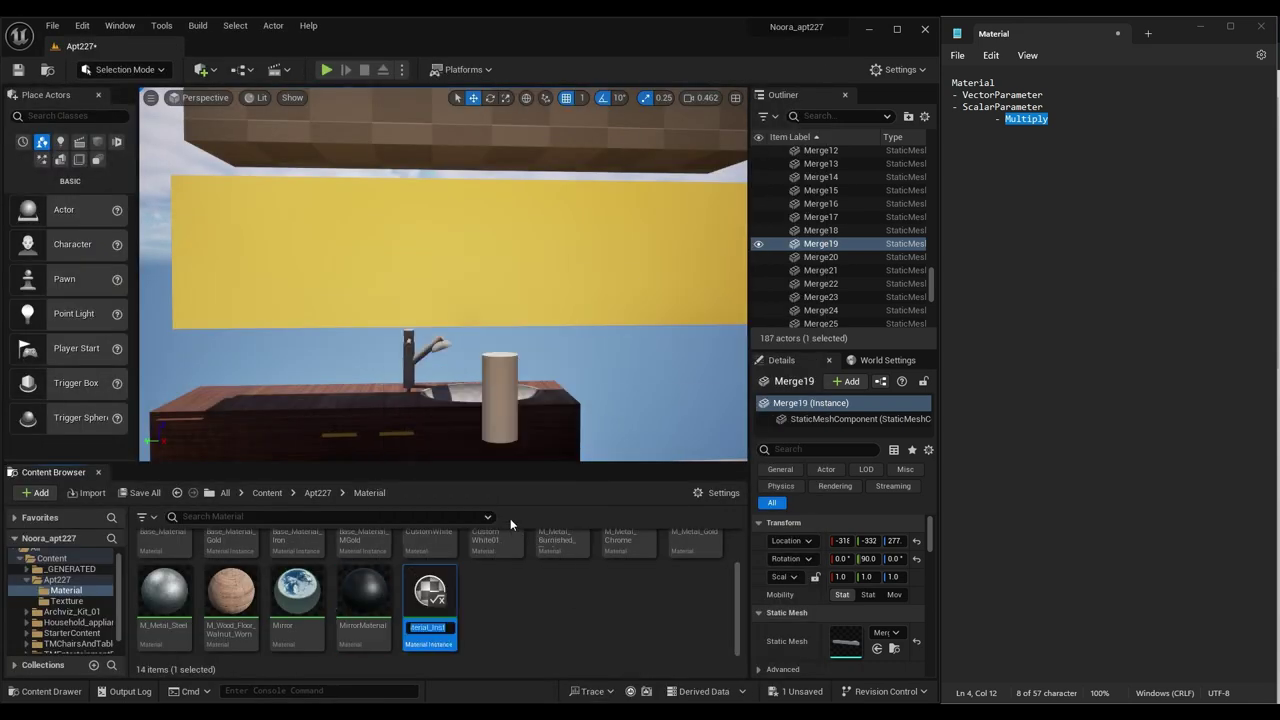
key(Return)
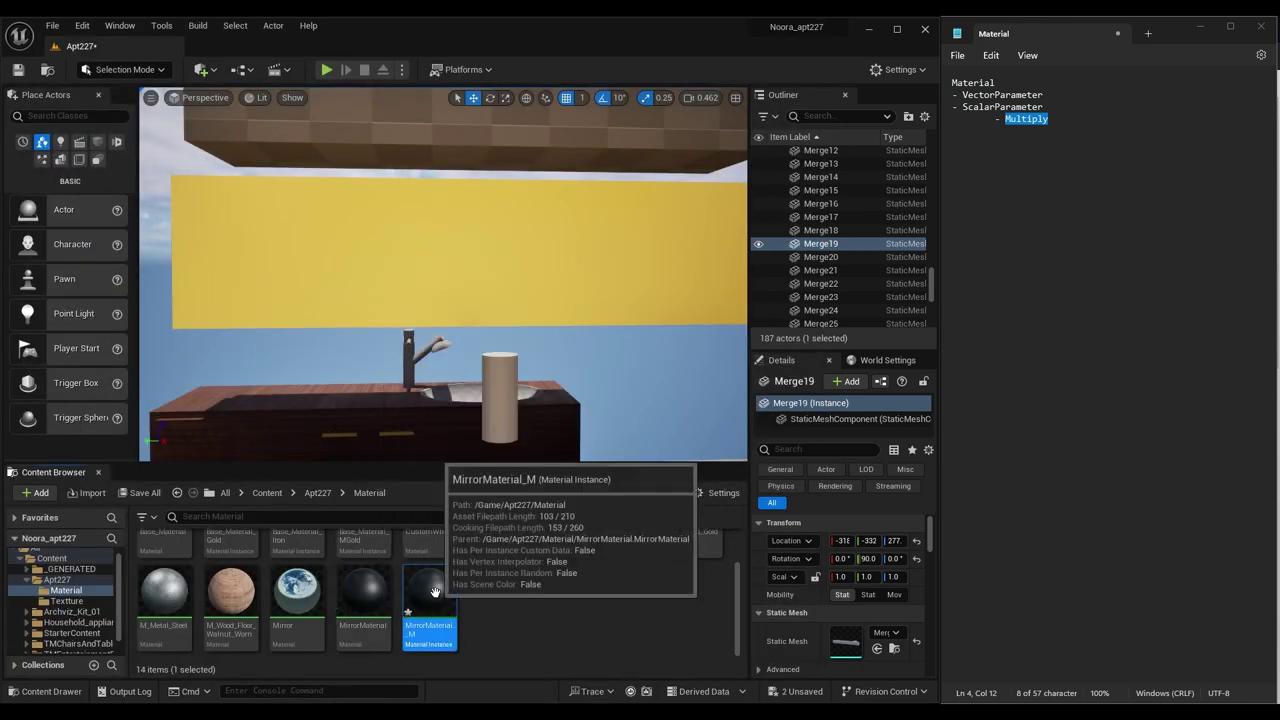
double_click(430, 595)
- Enable the Param override and set its R, G and B values to 0
click(569, 174)
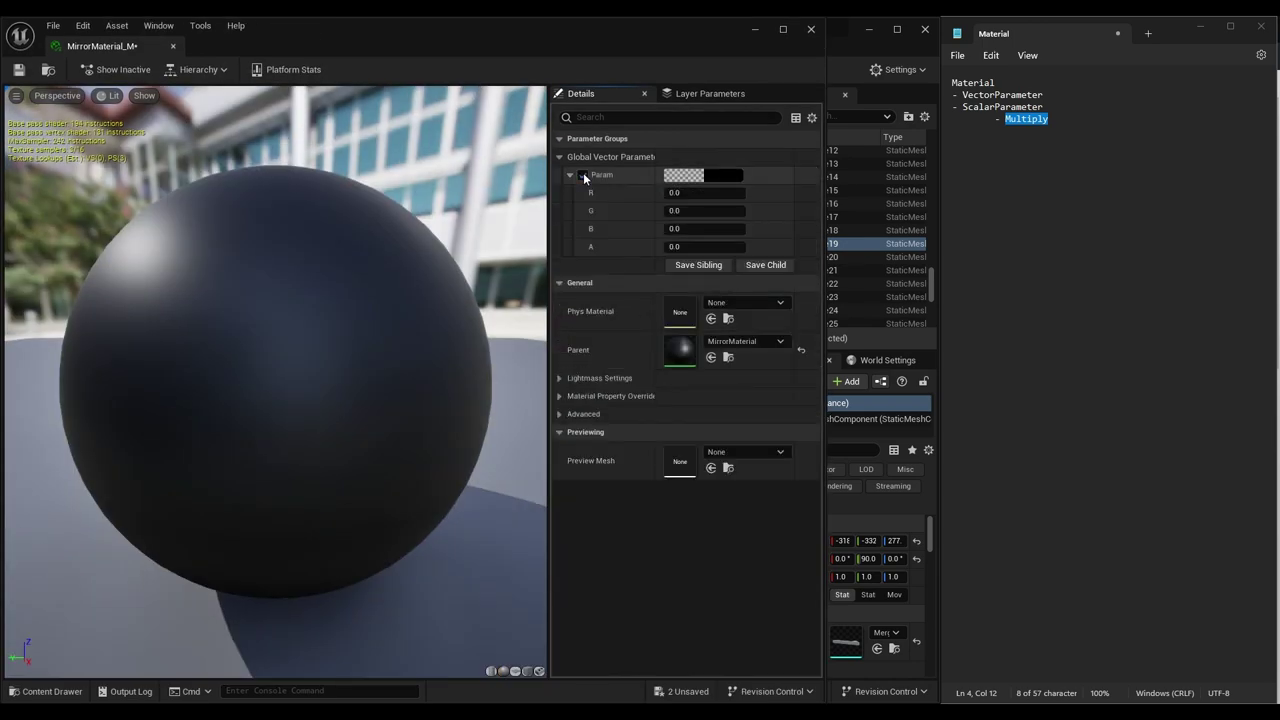
click(731, 178)
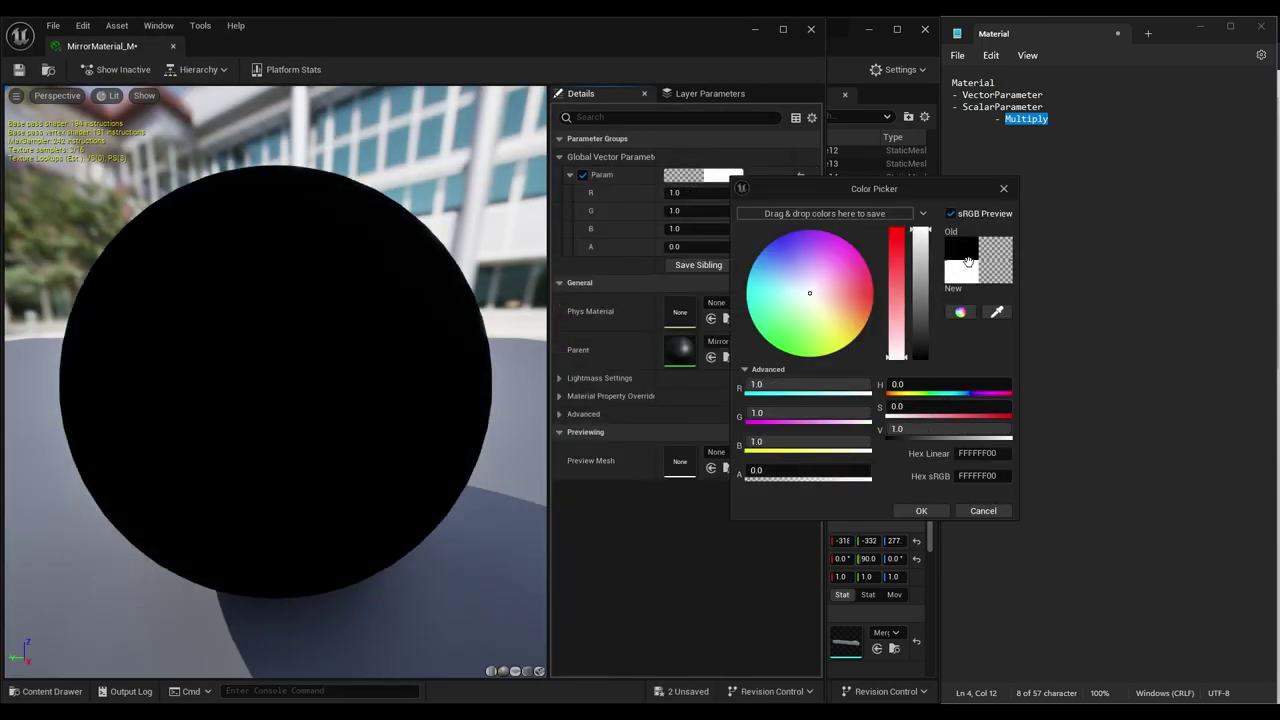
key(Escape)
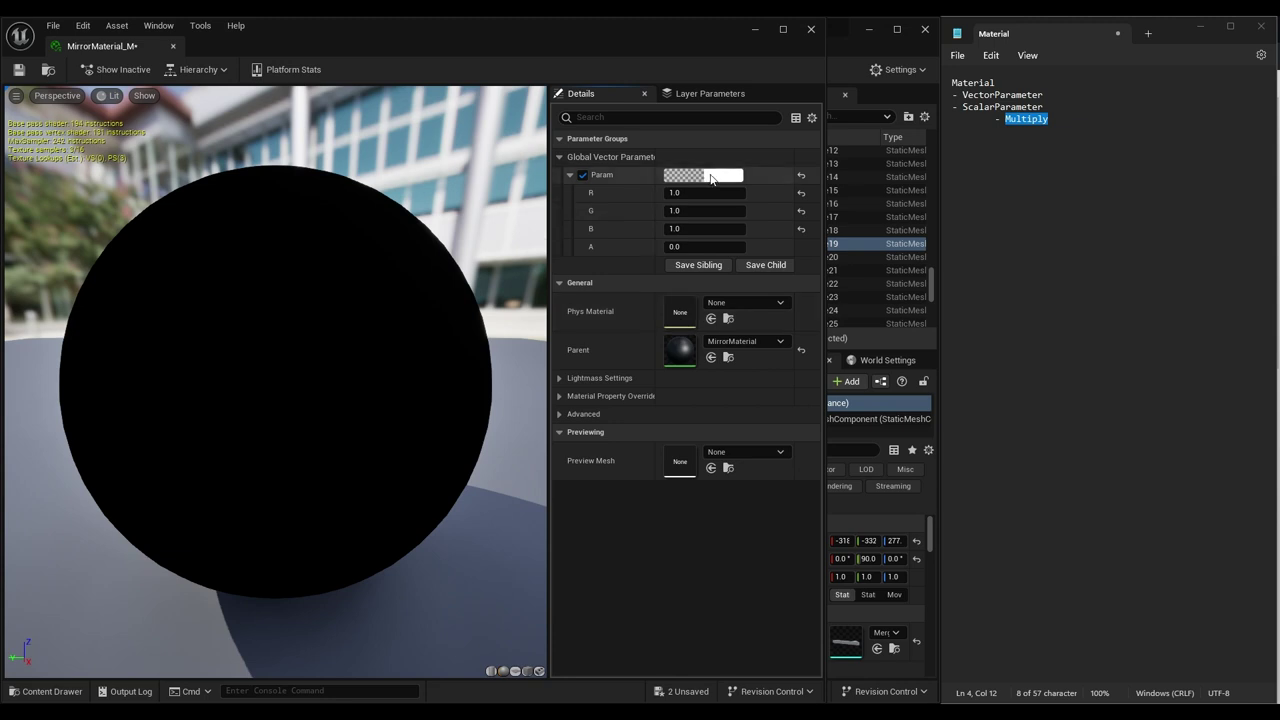
drag(700, 192, 760, 192)
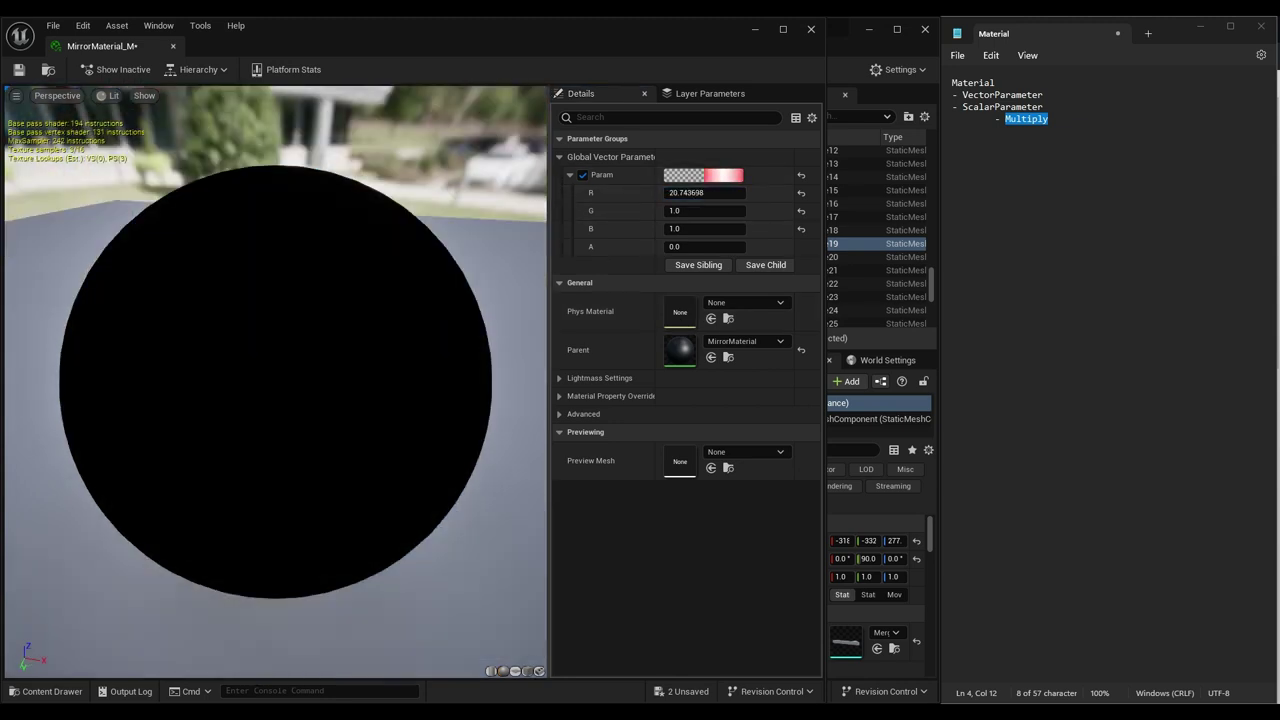
click(706, 193)
text(0)
key(Return)
key(Tab)
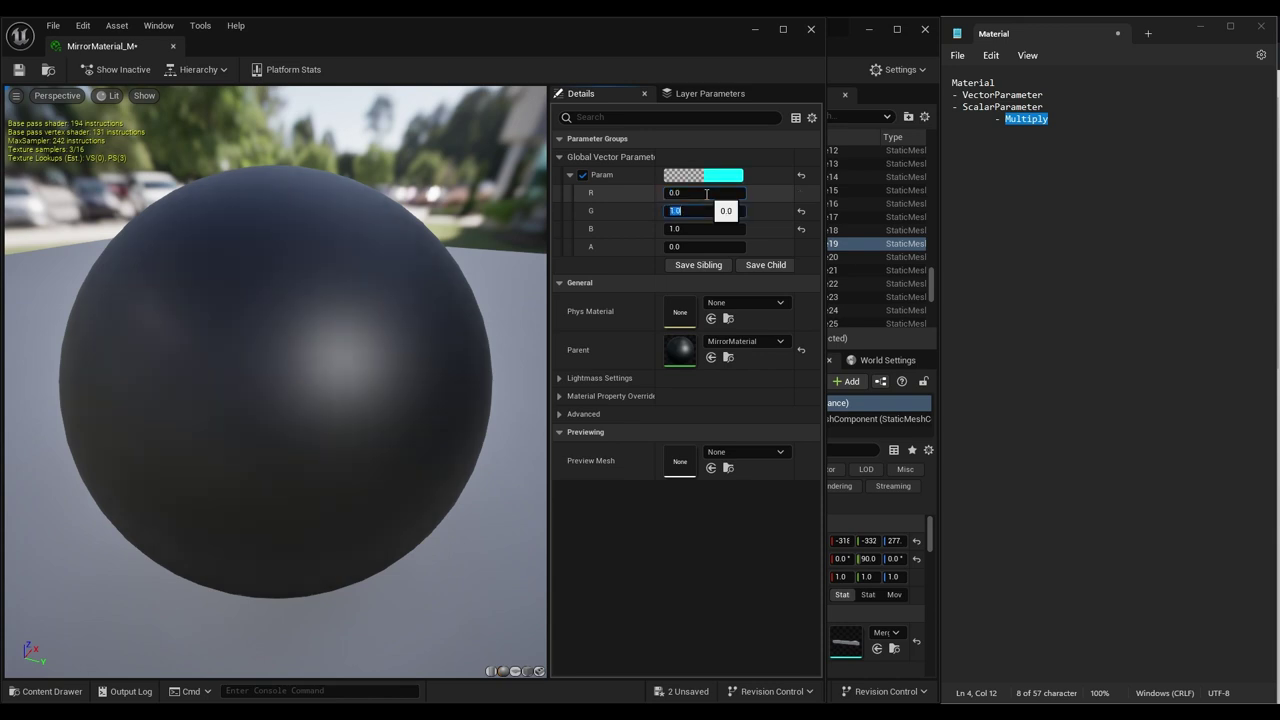
text(0)
key(Tab)
text(0)
key(Tab)
- Set Param to 1/1/1, then pick orange (R 1.0, G 0.324, B 0.051) on the colour wheel
click(706, 193)
text(1)
key(Tab)
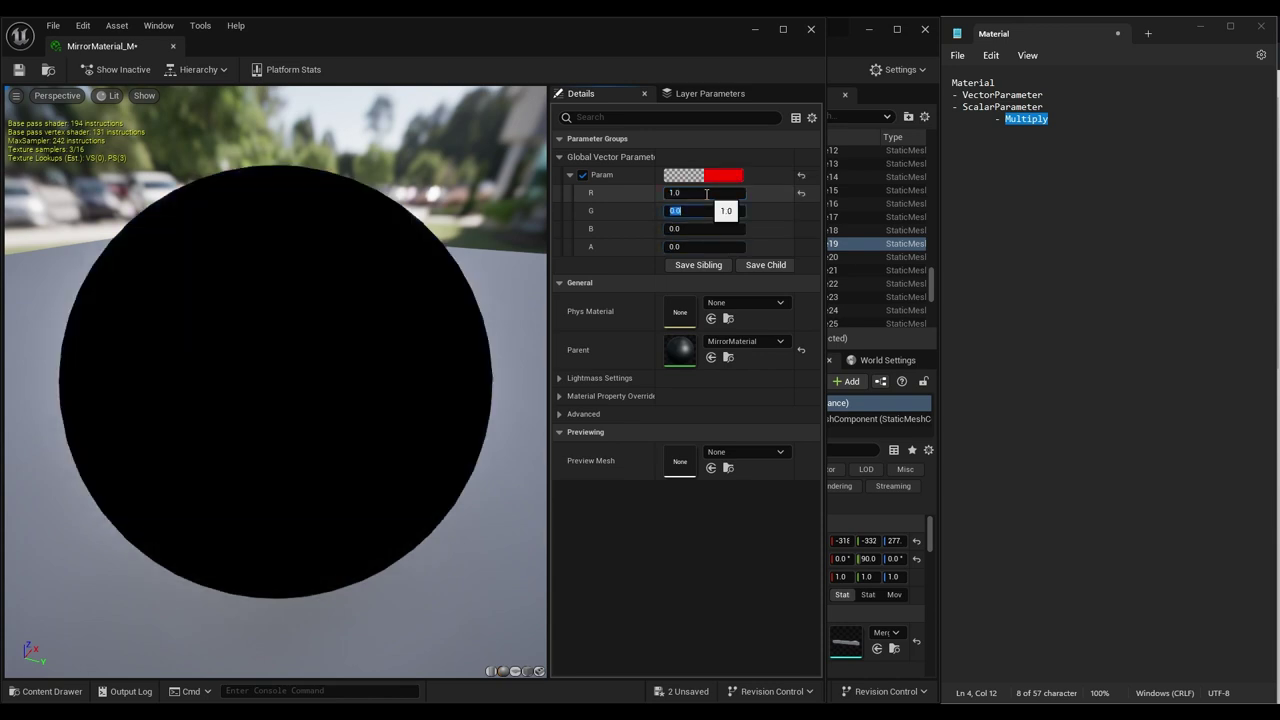
text(1)
key(Tab)
text(1)
key(Tab)
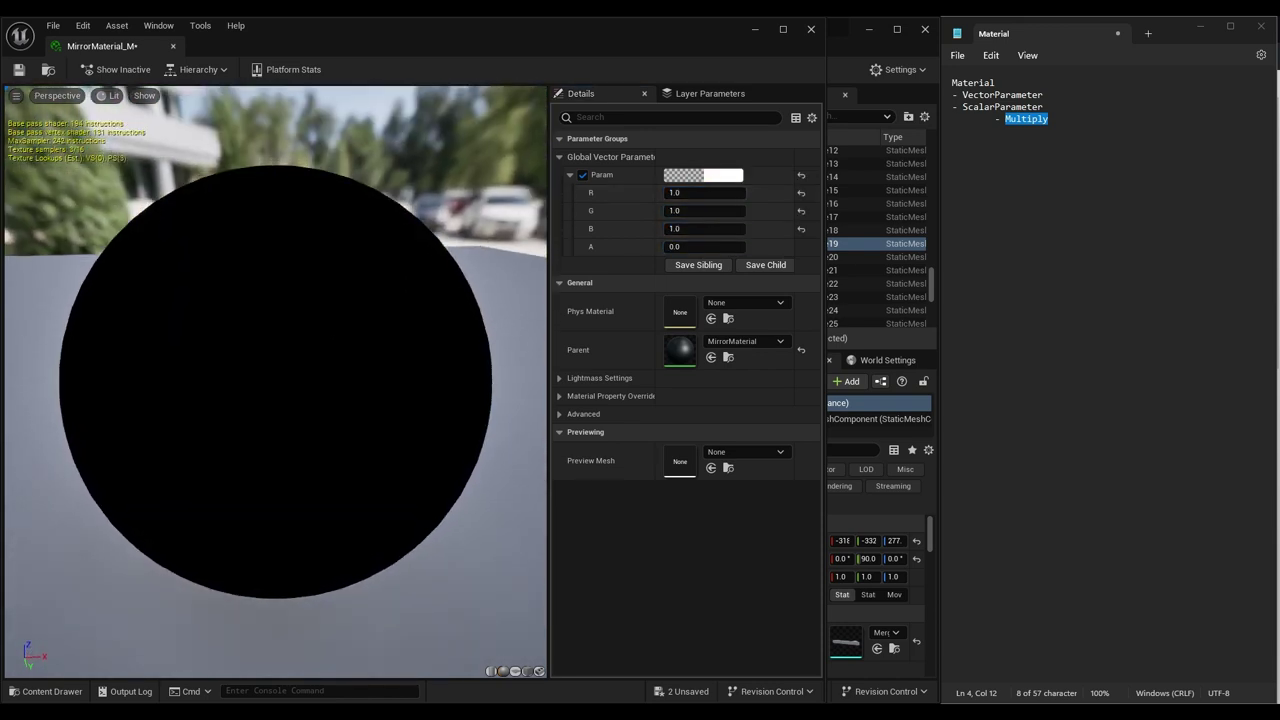
click(703, 175)
drag(737, 257, 725, 245)
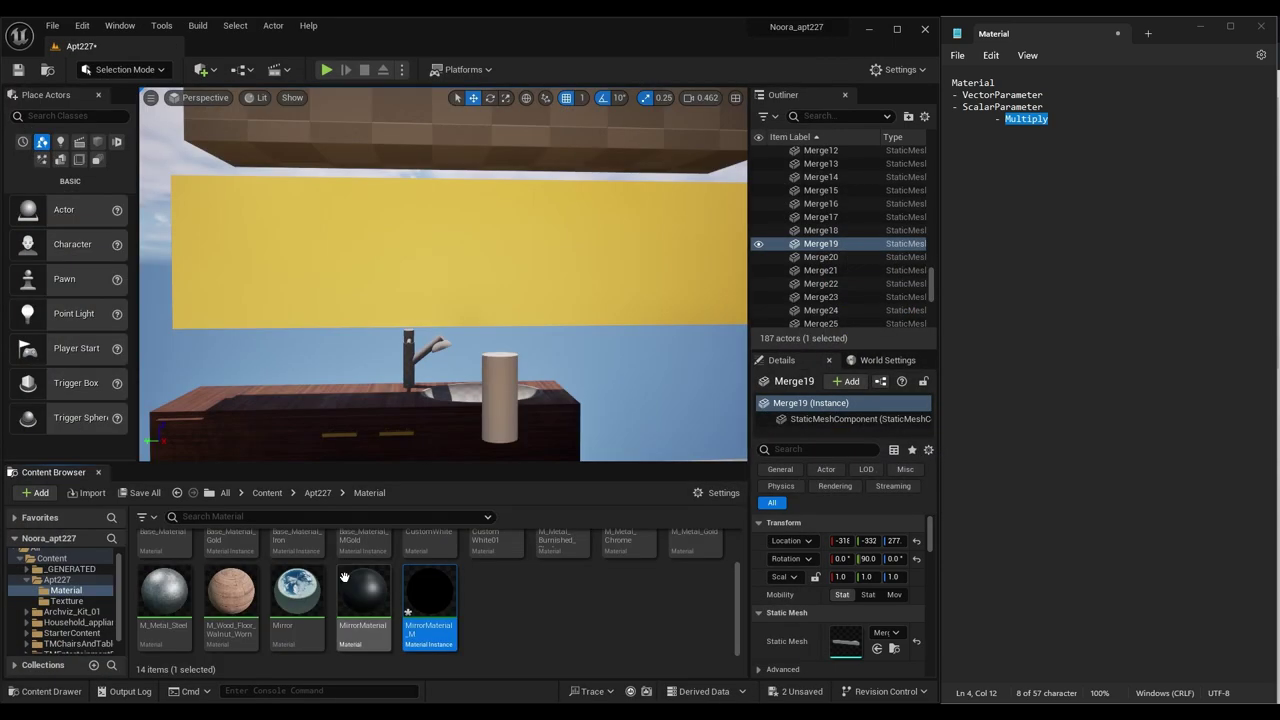
- Open MirrorMaterial and wire a new ScalarParameter into Metallic
double_click(344, 578)
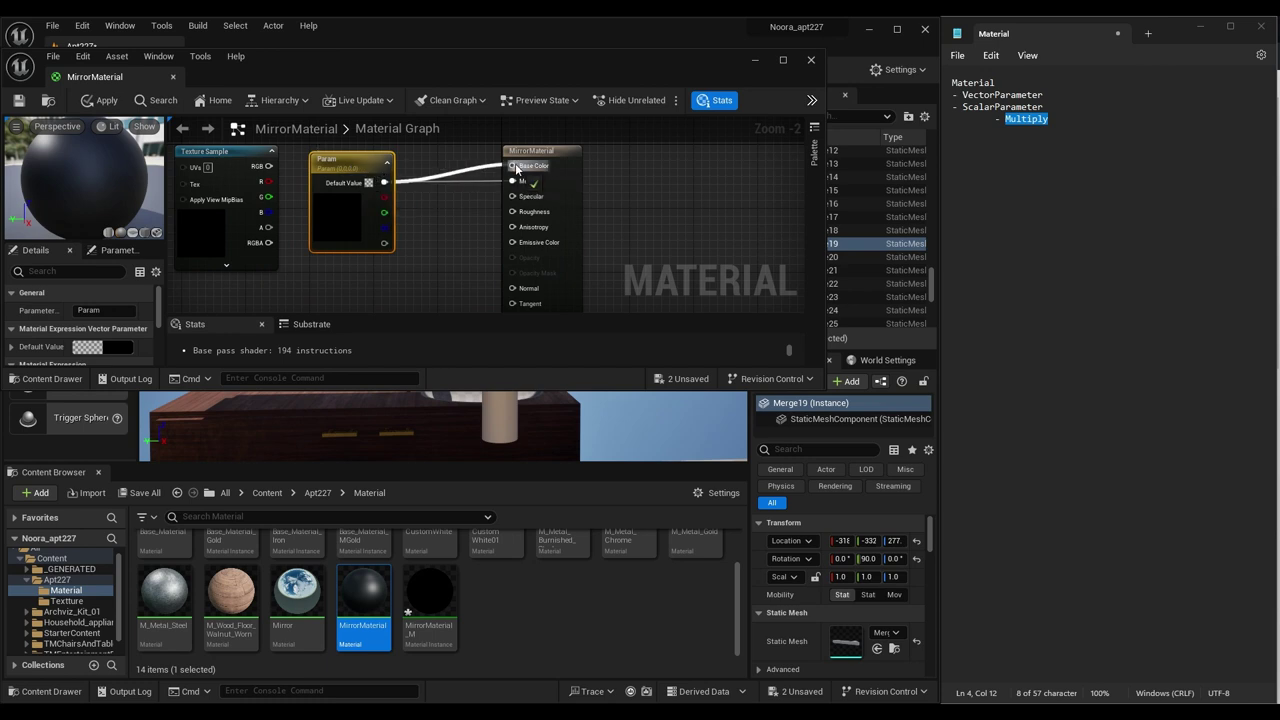
scroll(352, 282, down, 1)
mouse_move(352, 282)
right_down()
mouse_move(352, 202)
mouse_move(352, 234)
right_up()
scroll(352, 202, down, 1)
text(scalar)
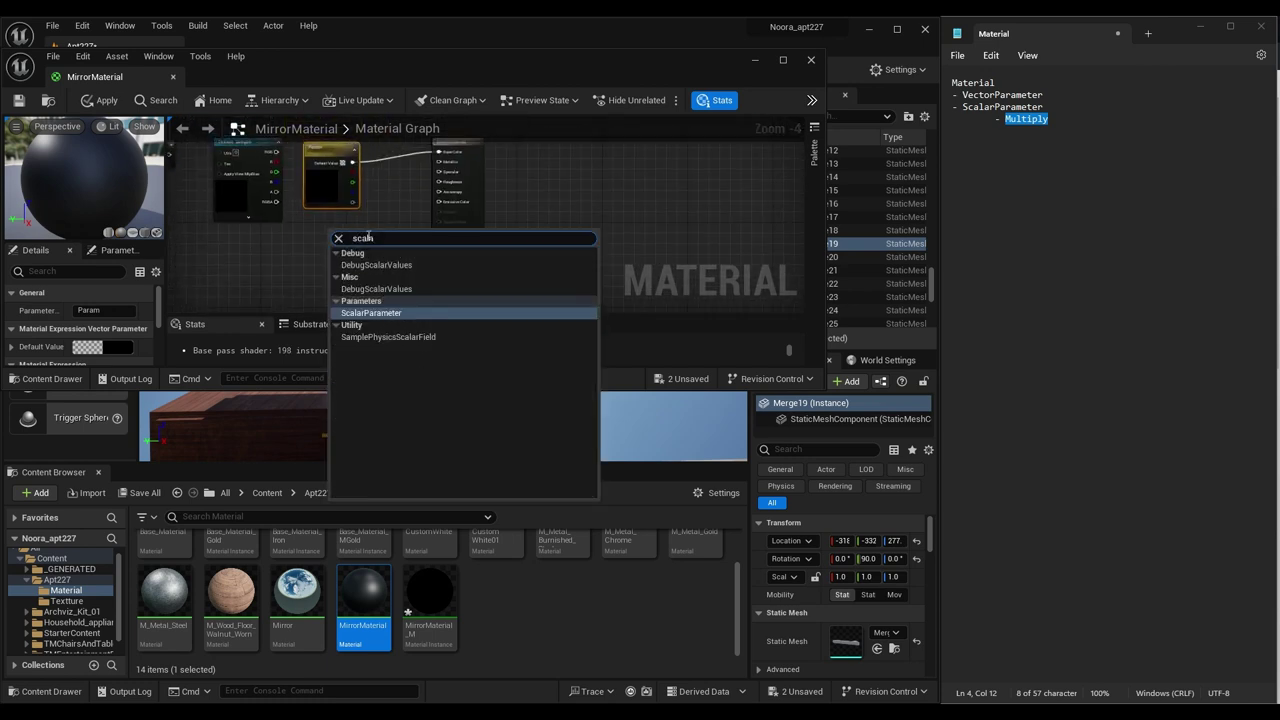
key(Return)
drag(381, 248, 438, 162)
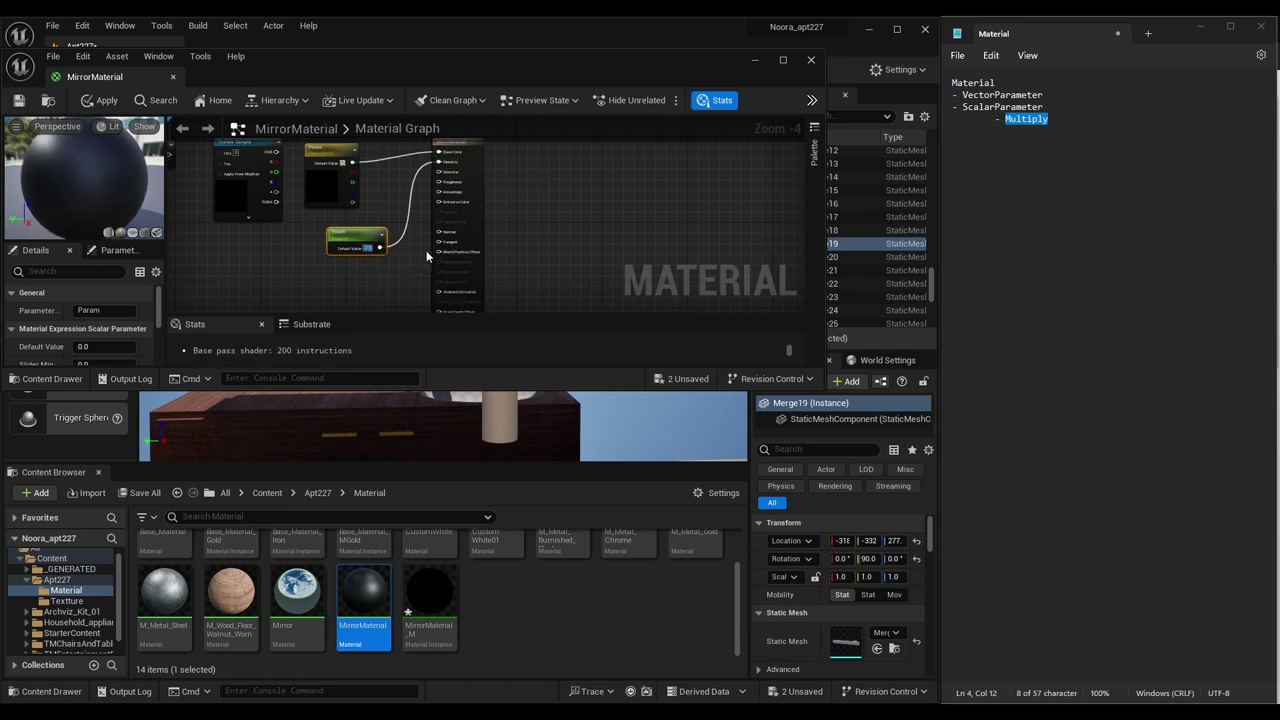
- Set the vector parameter's default colour to white
click(324, 182)
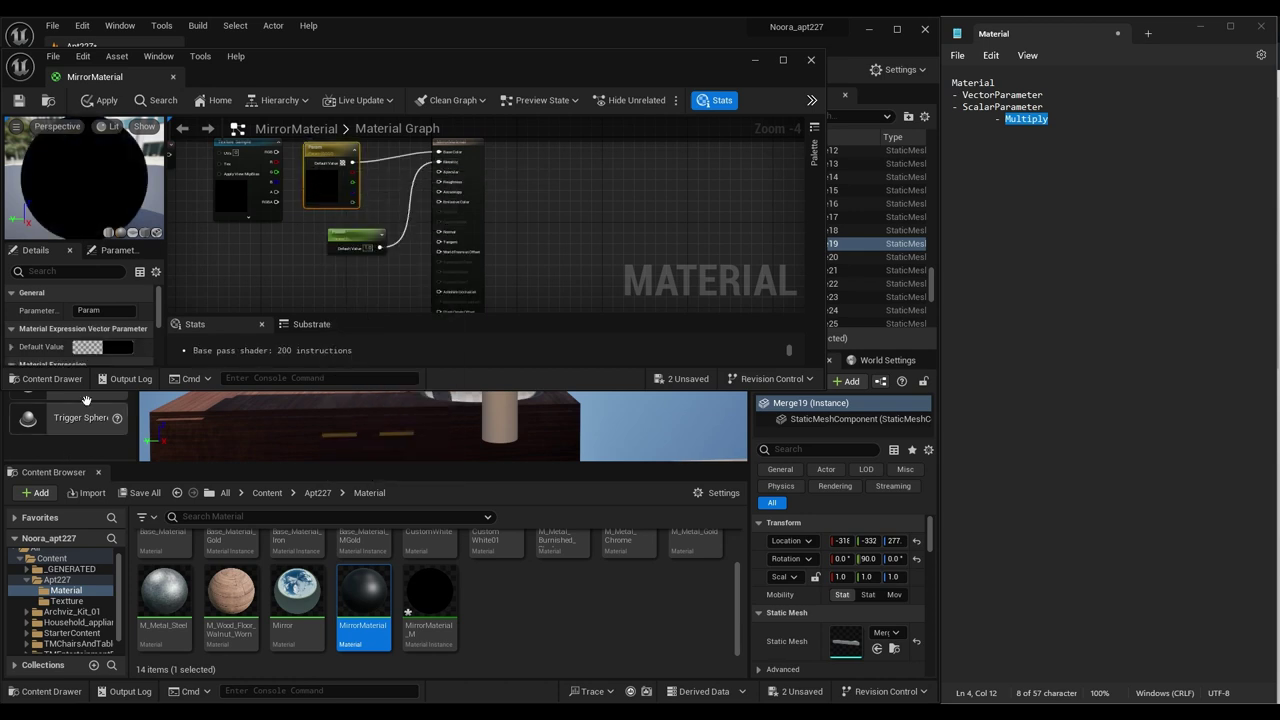
click(108, 346)
drag(306, 515, 306, 400)
click(310, 680)
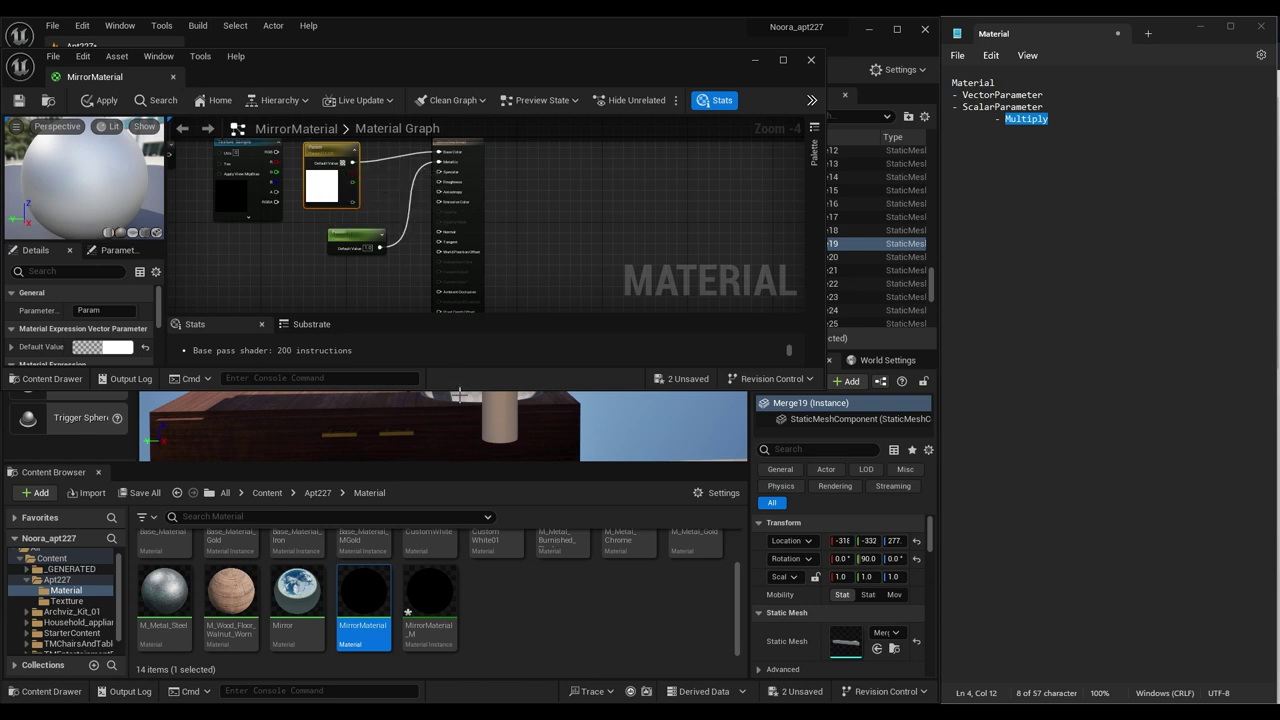
- Rename the parameters Base and M and save the material
click(370, 248)
scroll(128, 318, down, 1)
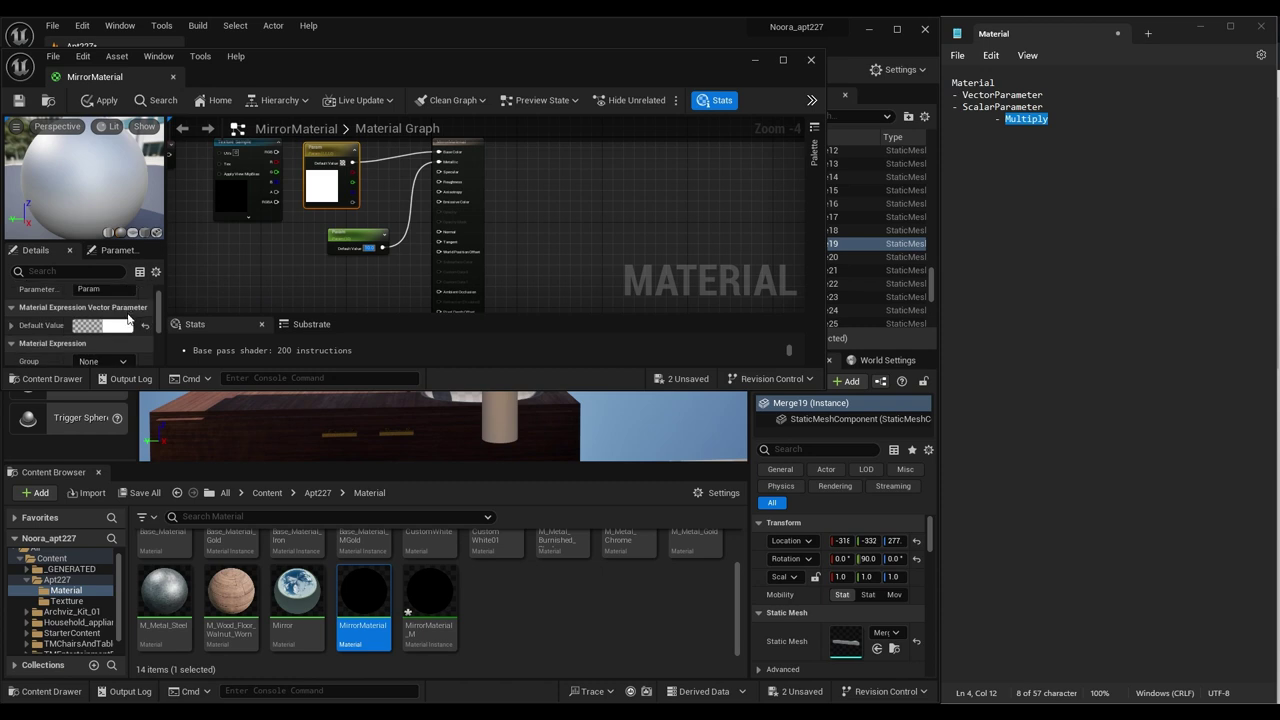
scroll(128, 318, up, 1)
click(100, 310)
text(M)
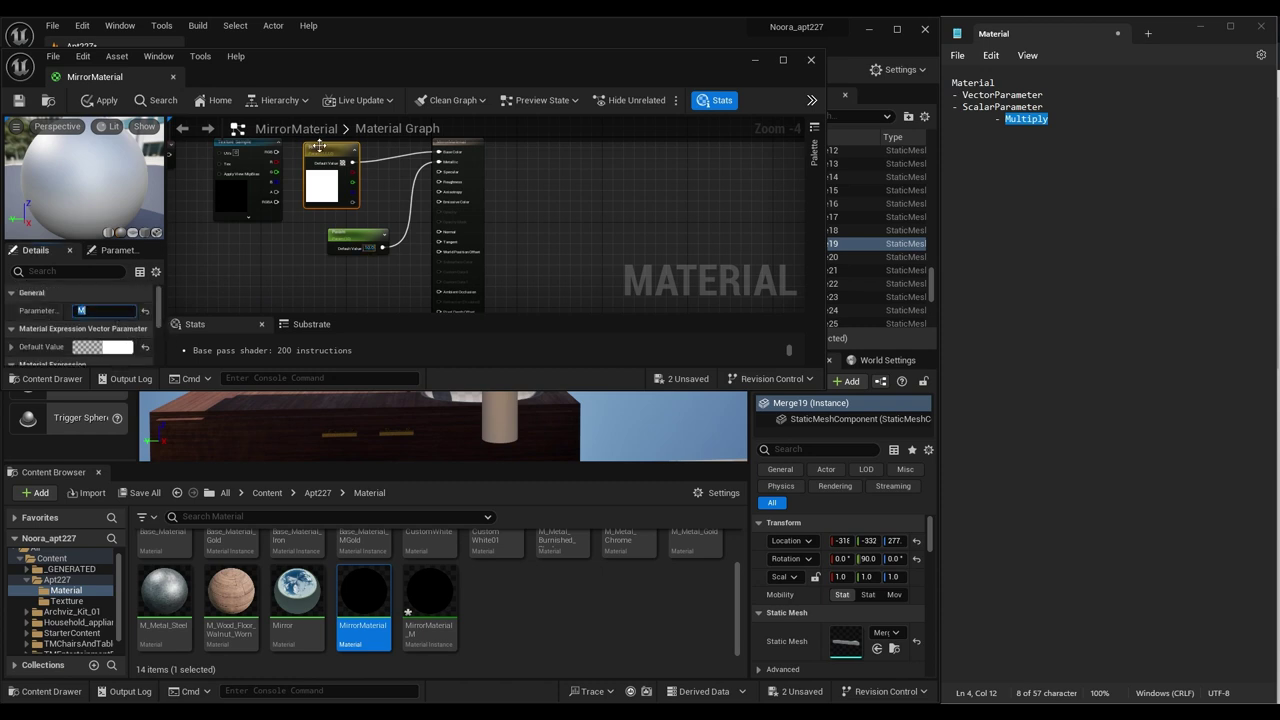
text(Base)
click(357, 236)
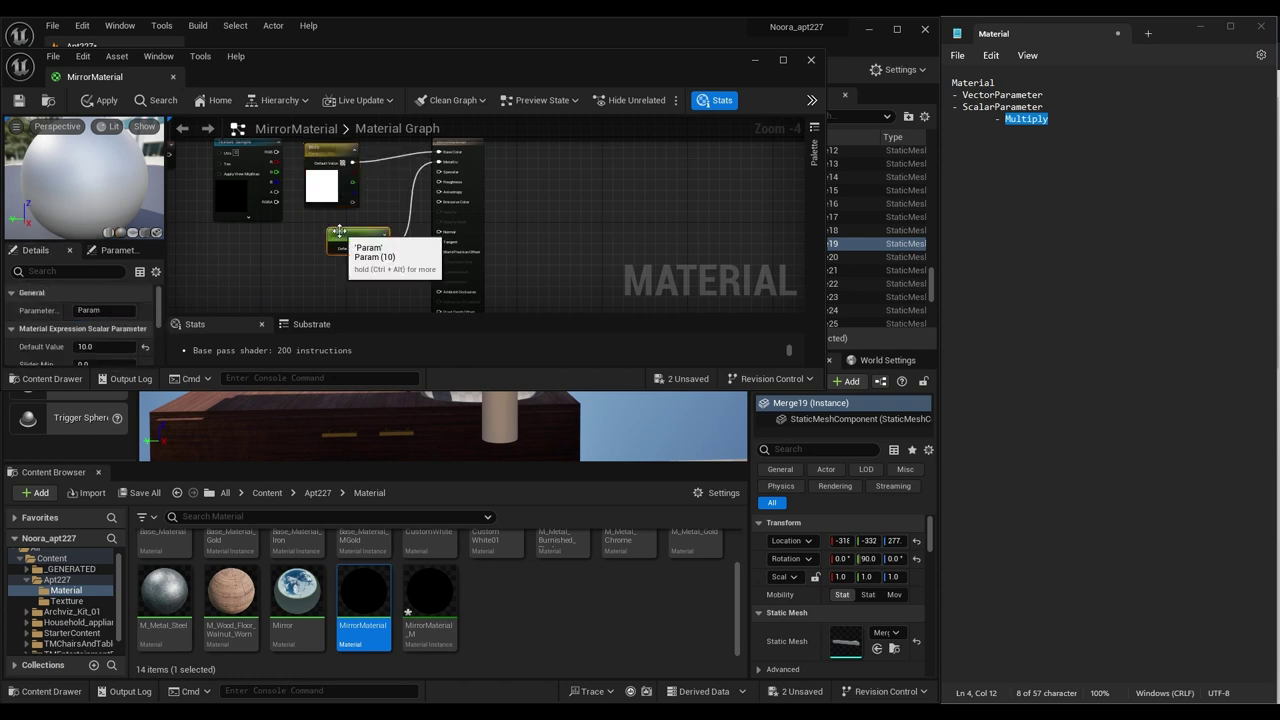
click(325, 146)
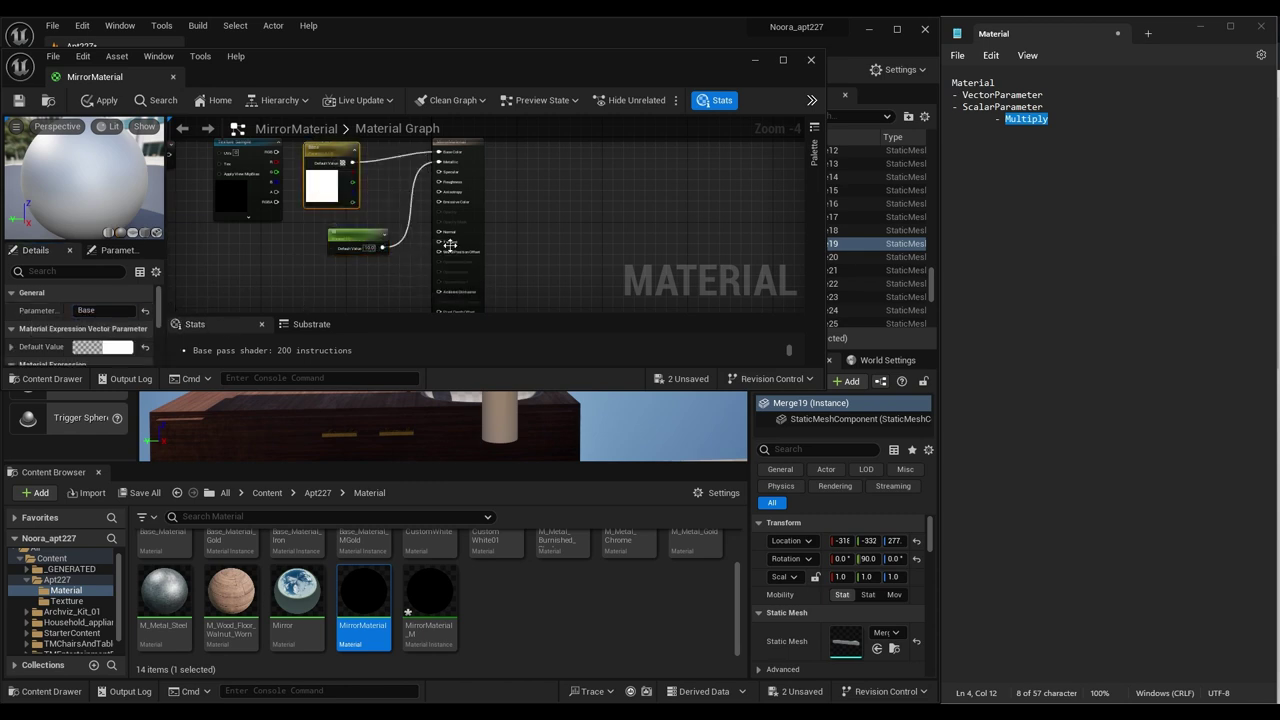
key(ctrl+s)
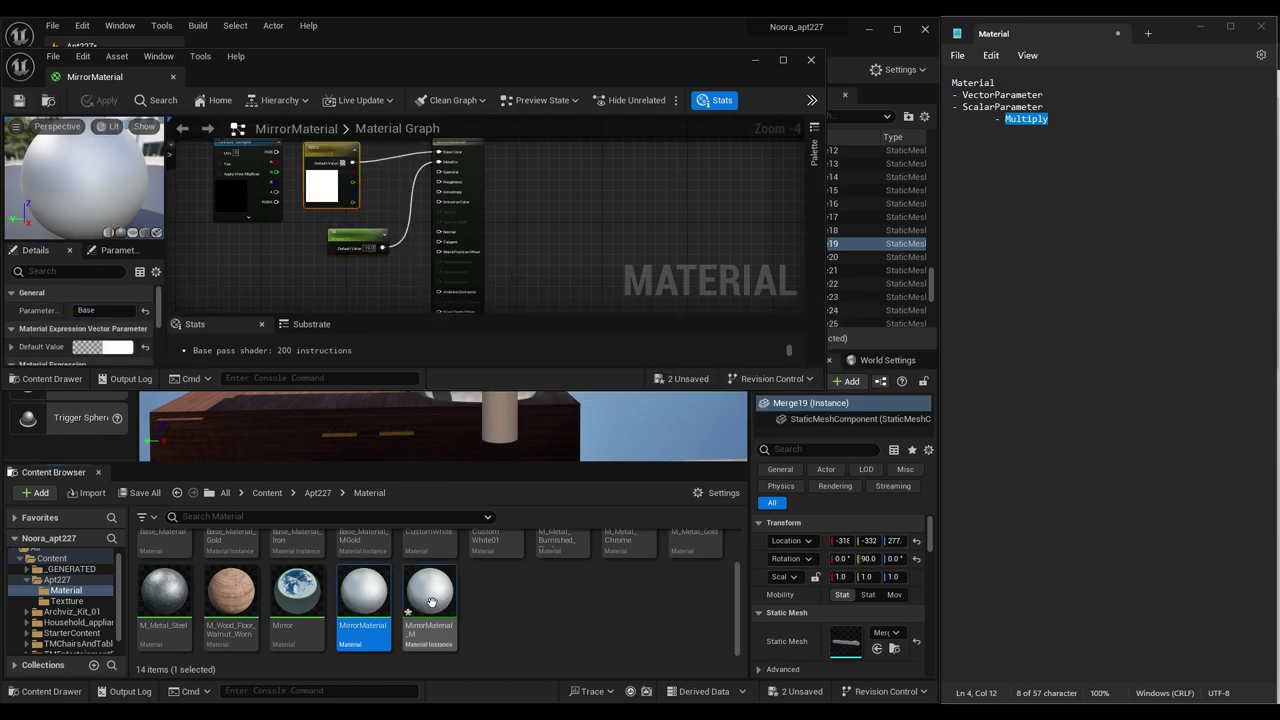
- Override M to 500 in the MirrorMaterial_M instance
double_click(430, 598)
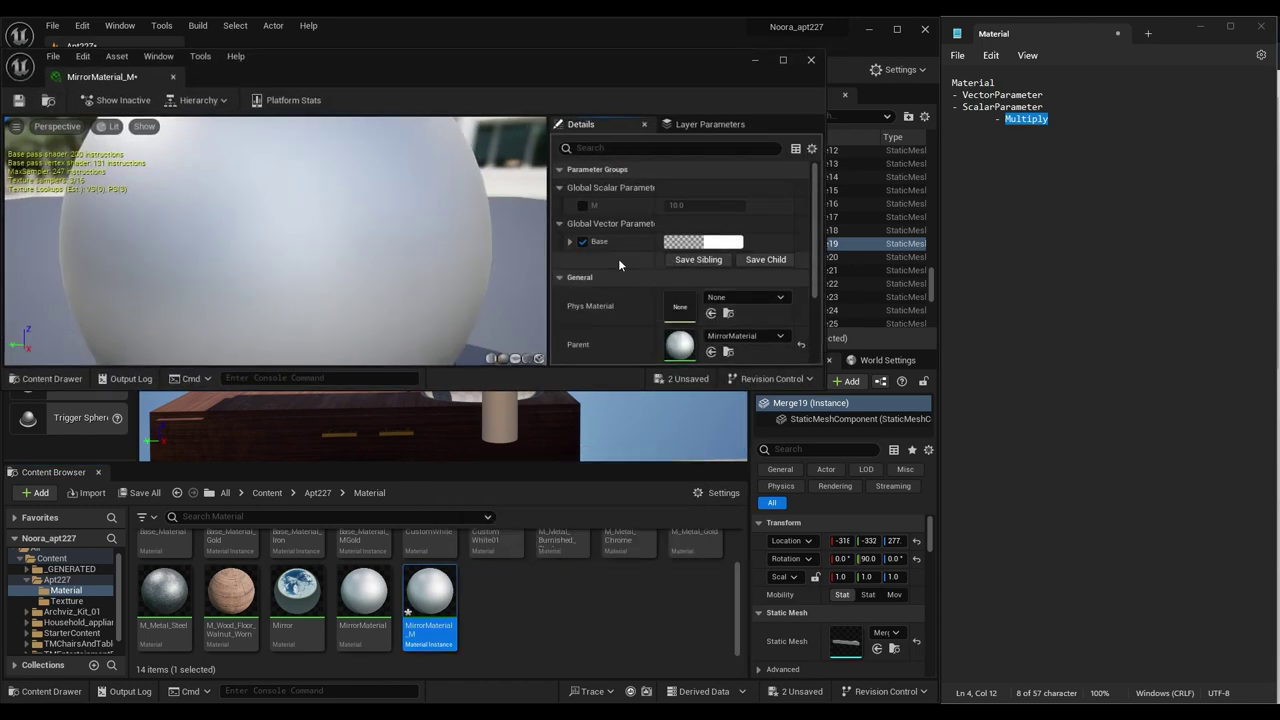
click(583, 205)
click(690, 205)
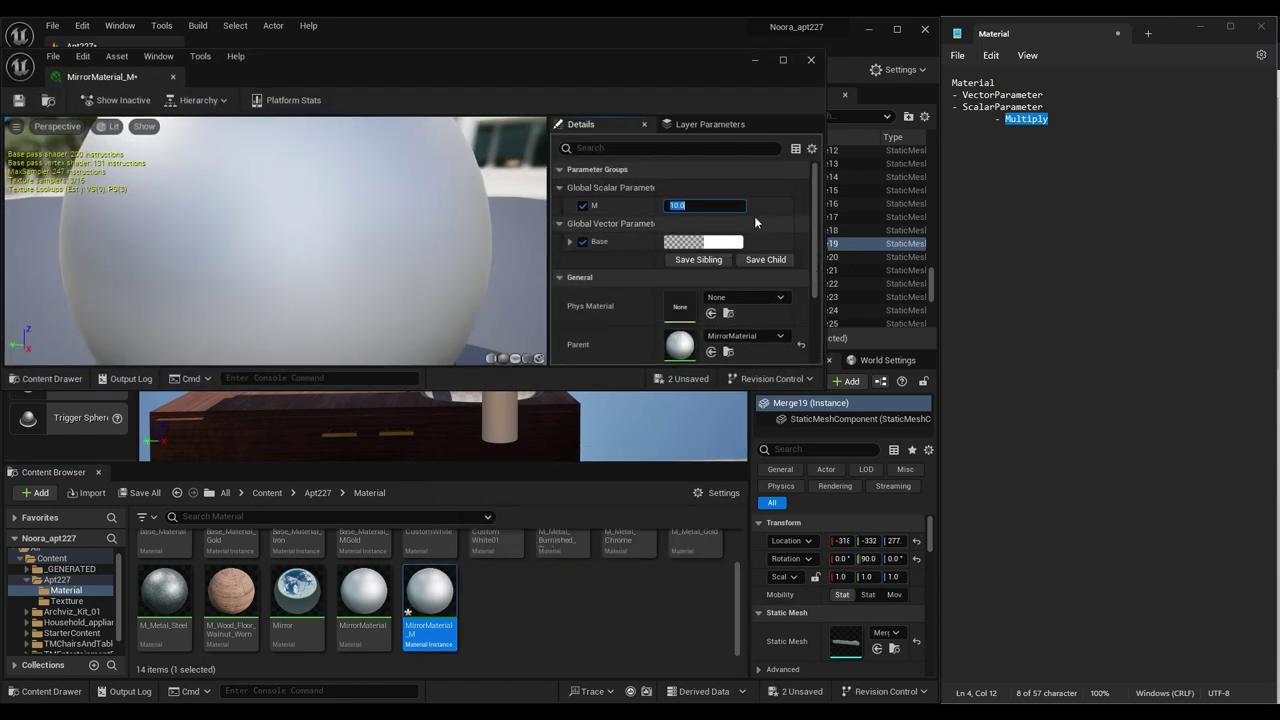
text(500)
key(Return)
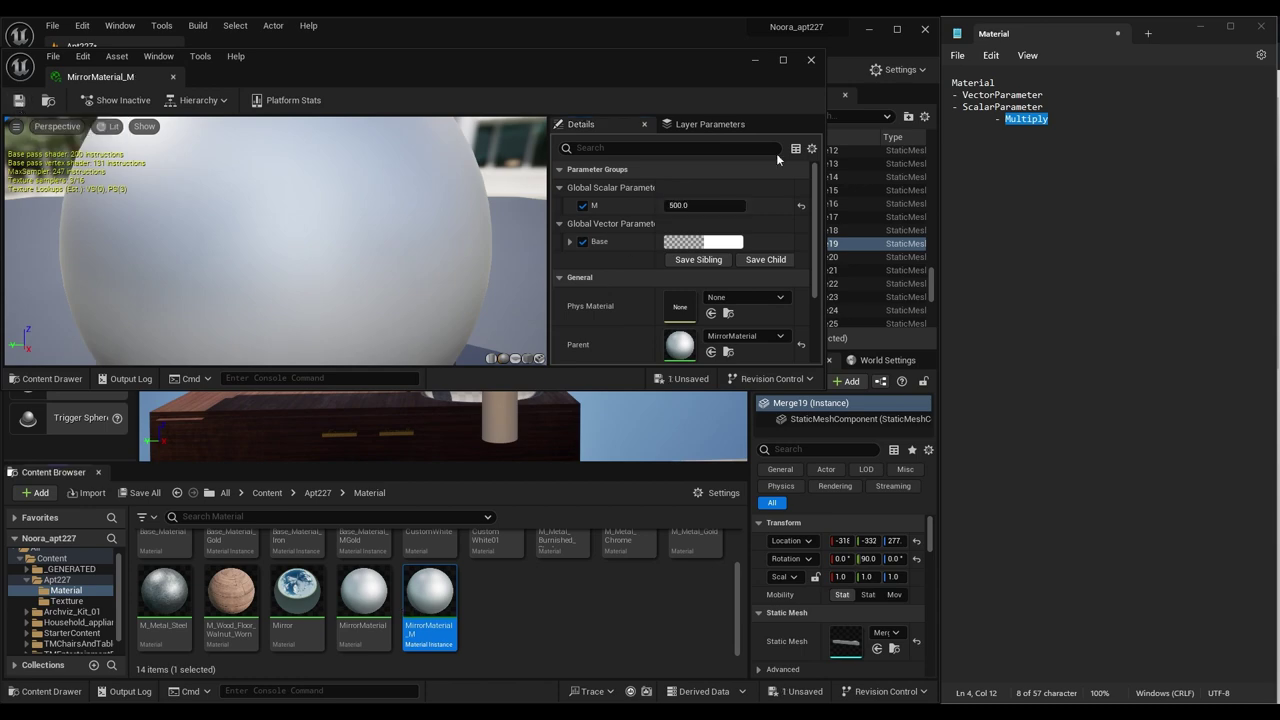
click(811, 59)
- Reopen MirrorMaterial and bring up the colour picker for the Base colour node
double_click(363, 590)
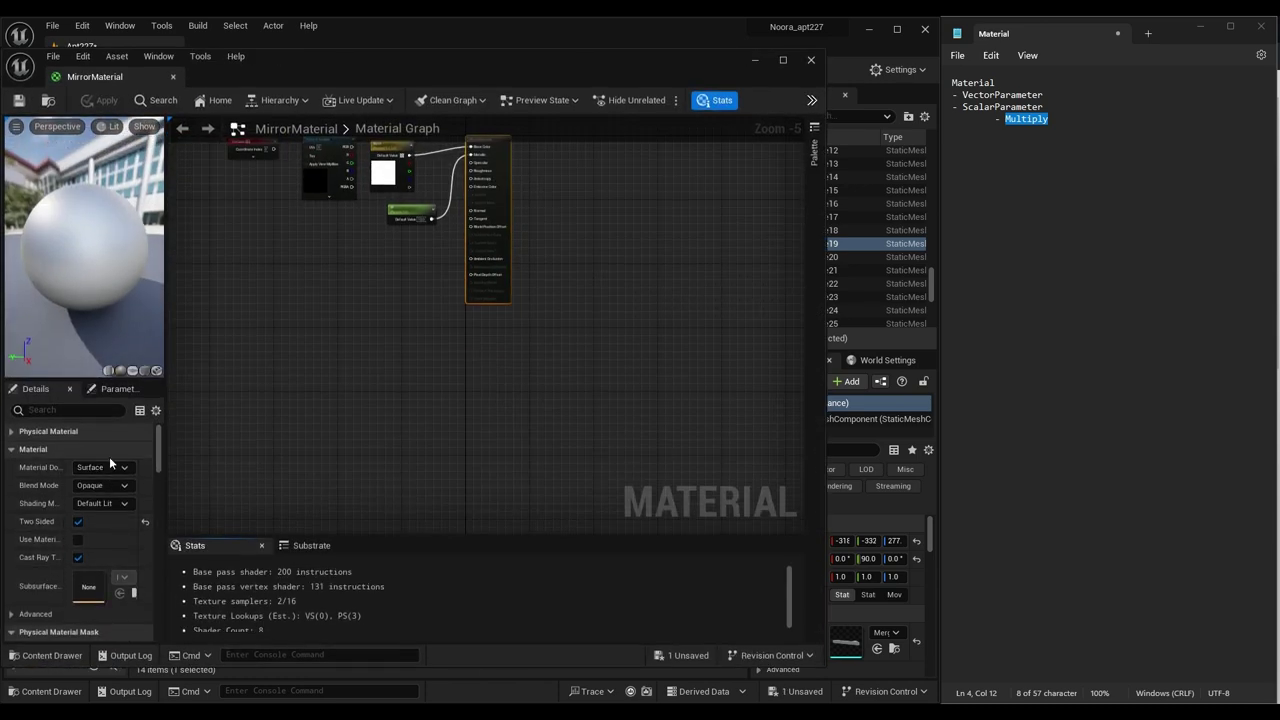
scroll(85, 500, down, 10)
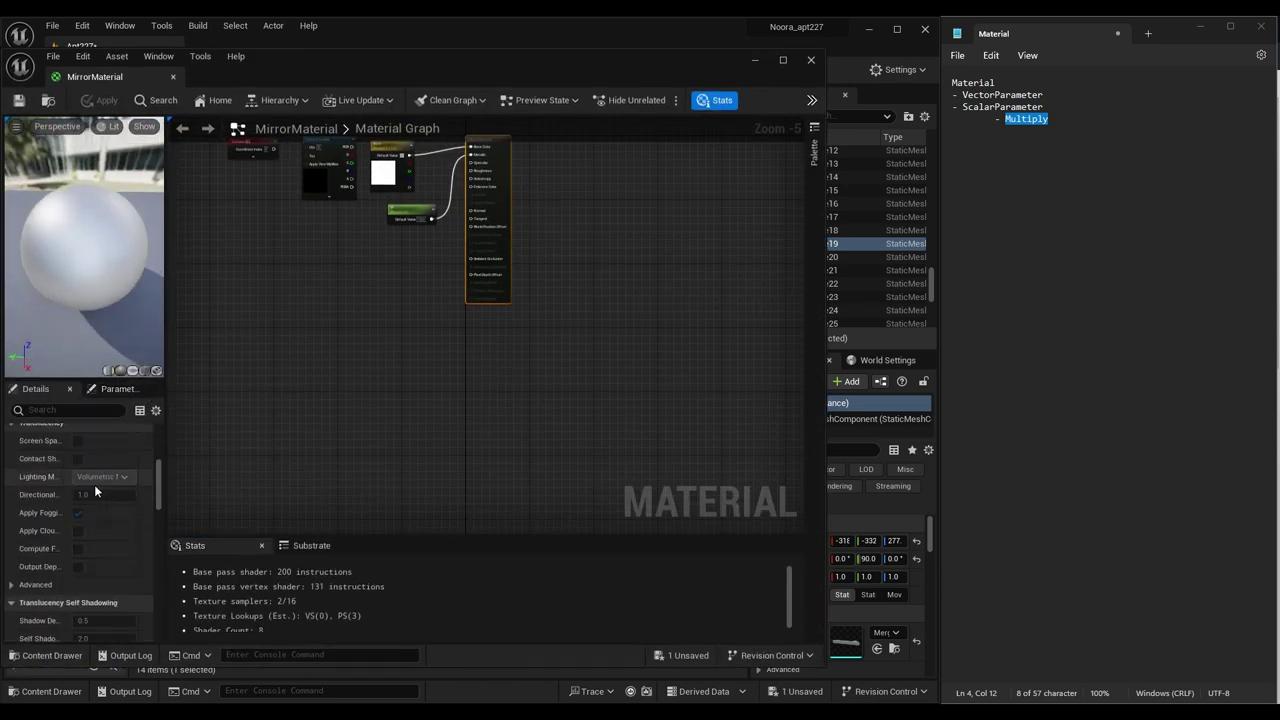
click(400, 173)
click(88, 470)
mouse_move(314, 432)
mouse_down()
mouse_move(318, 521)
mouse_move(318, 445)
mouse_up()
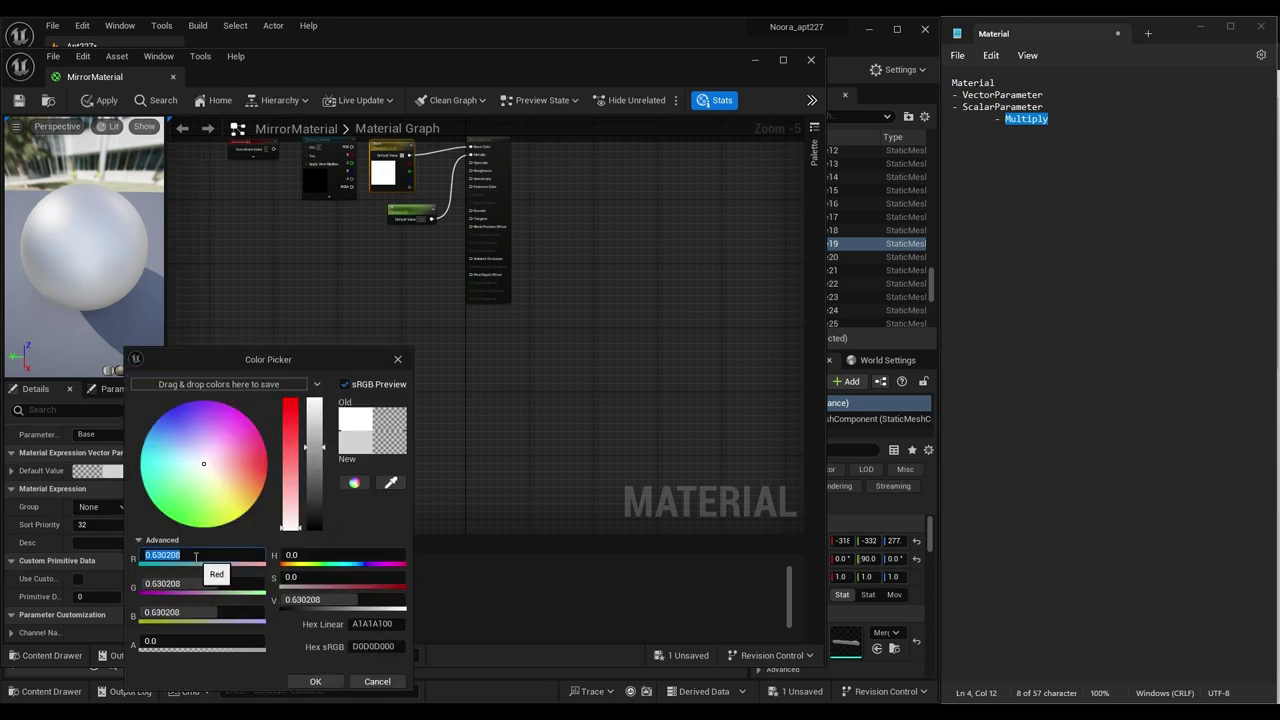
- Set the Base colour to a mid grey of R 0.5, G 0.5, B 0.5
key(Tab)
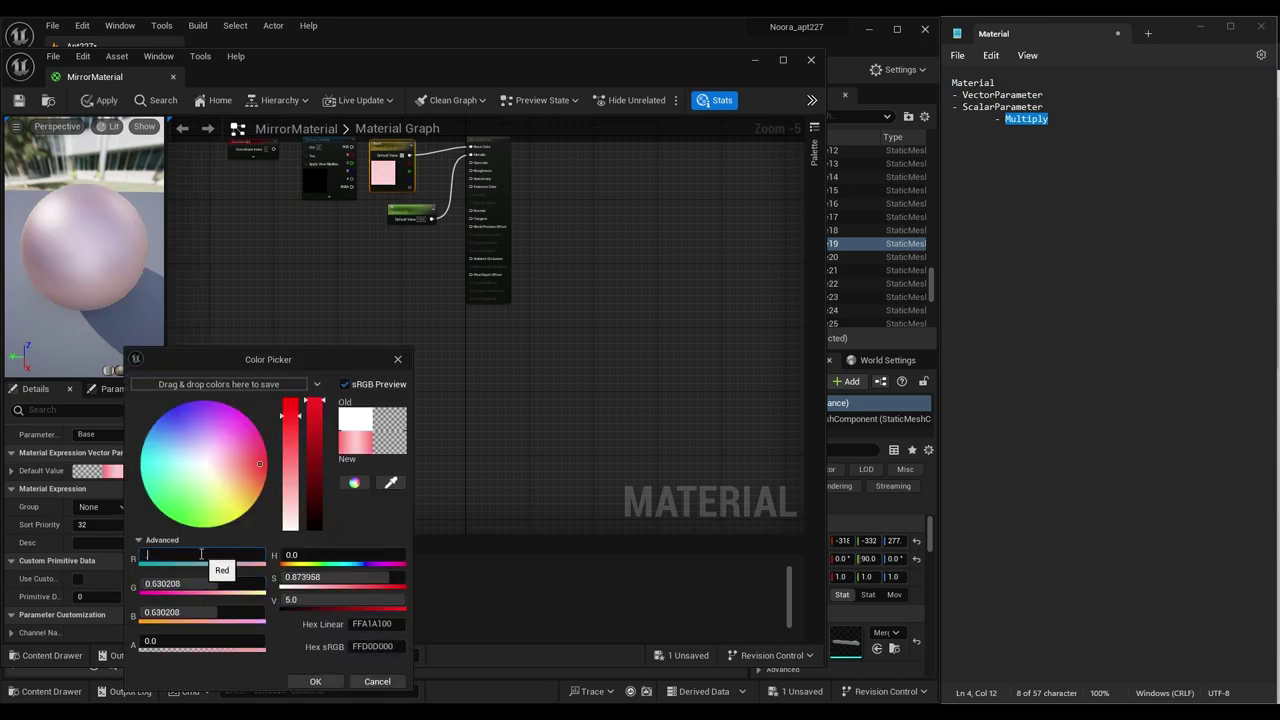
text(0.5)
key(Tab)
text(0.5)
key(Return)
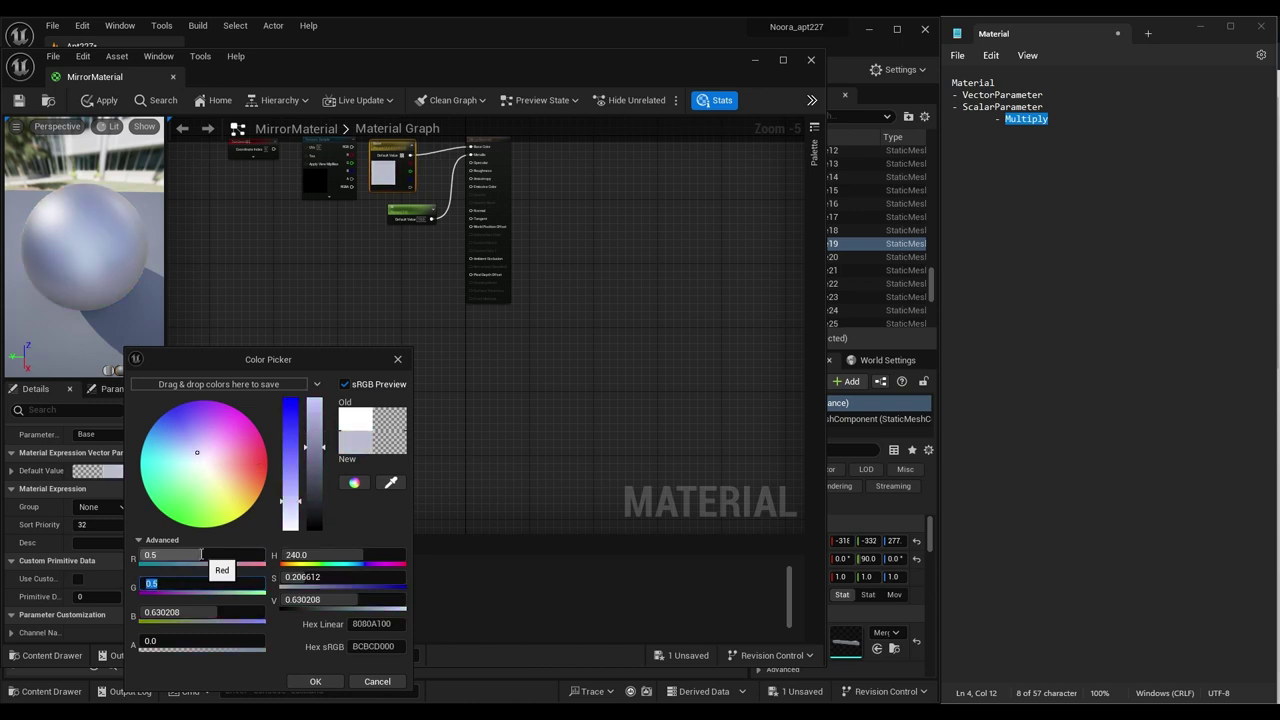
text(0.5)
key(Return)
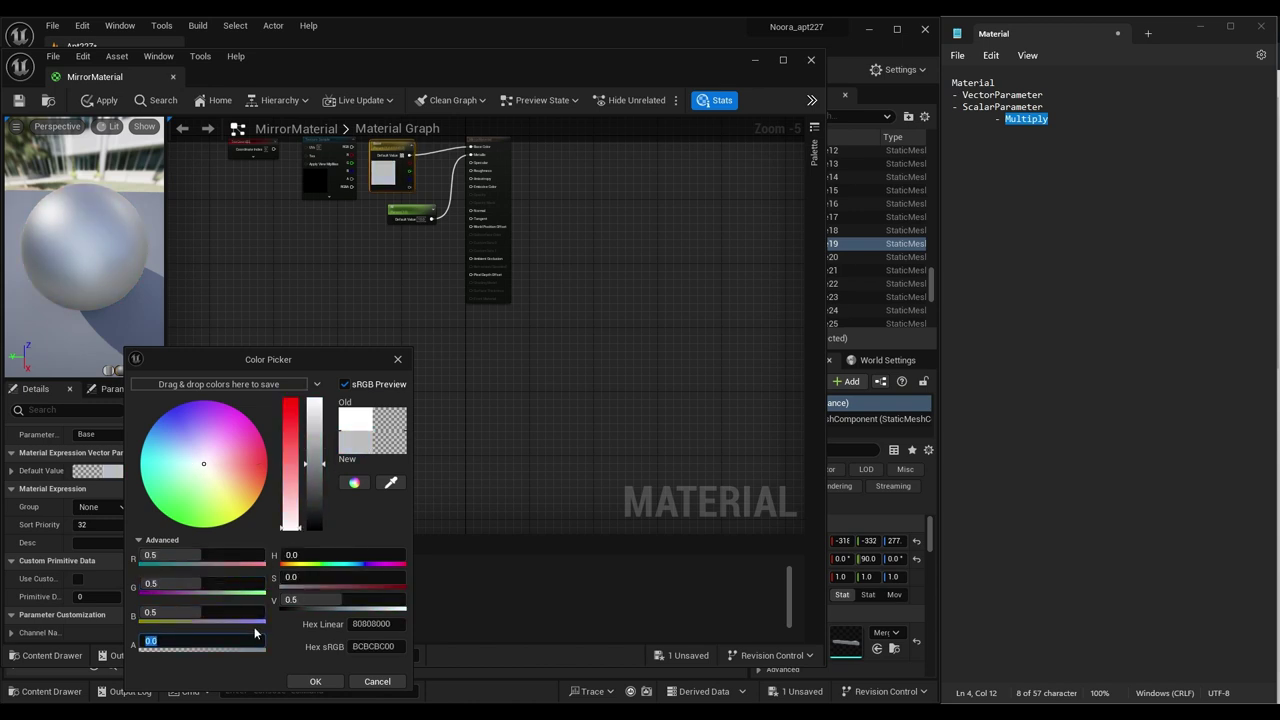
click(330, 684)
drag(410, 214, 392, 214)
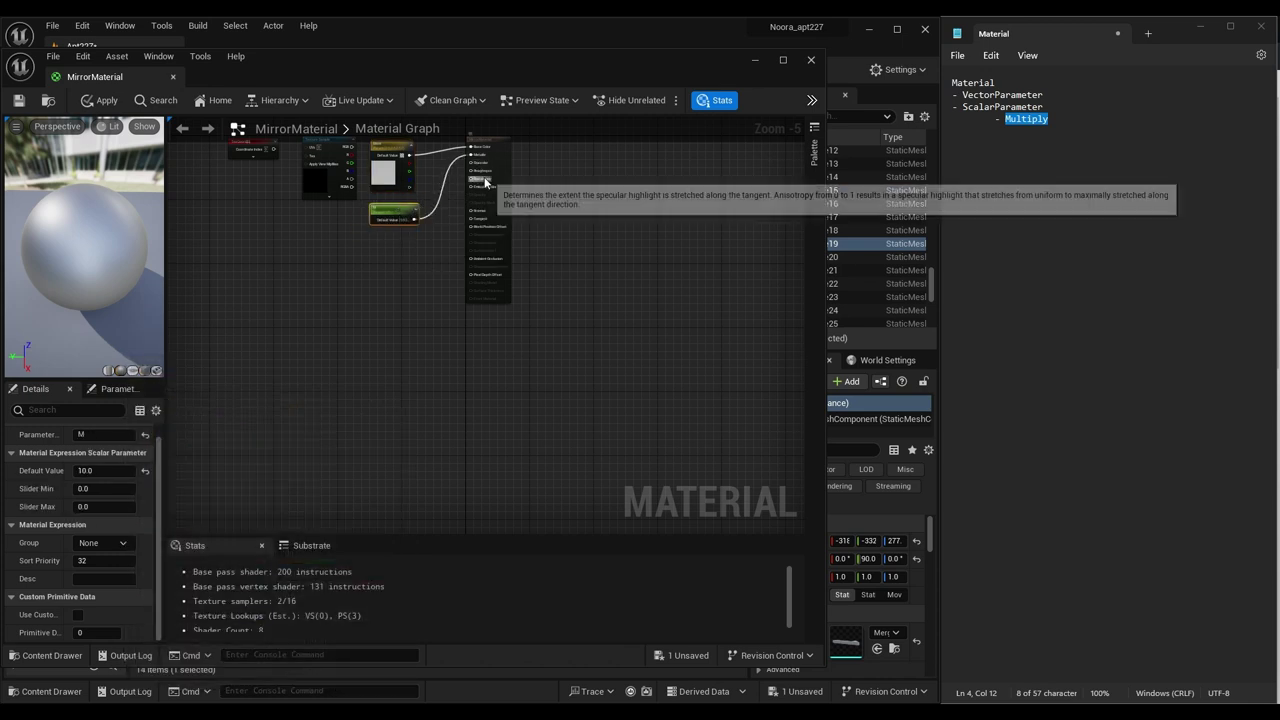
- Paste a copy of the M scalar parameter and wire it into Roughness instead of Normal
drag(410, 156, 472, 214)
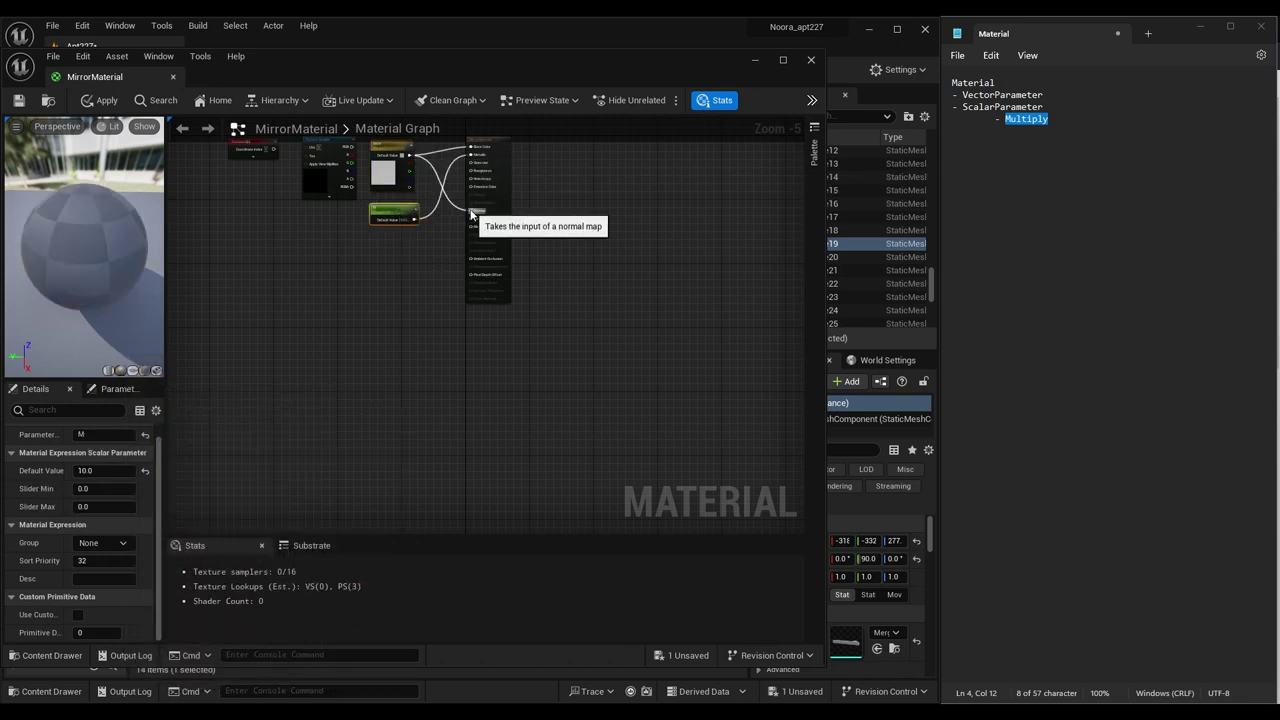
drag(472, 150, 471, 147)
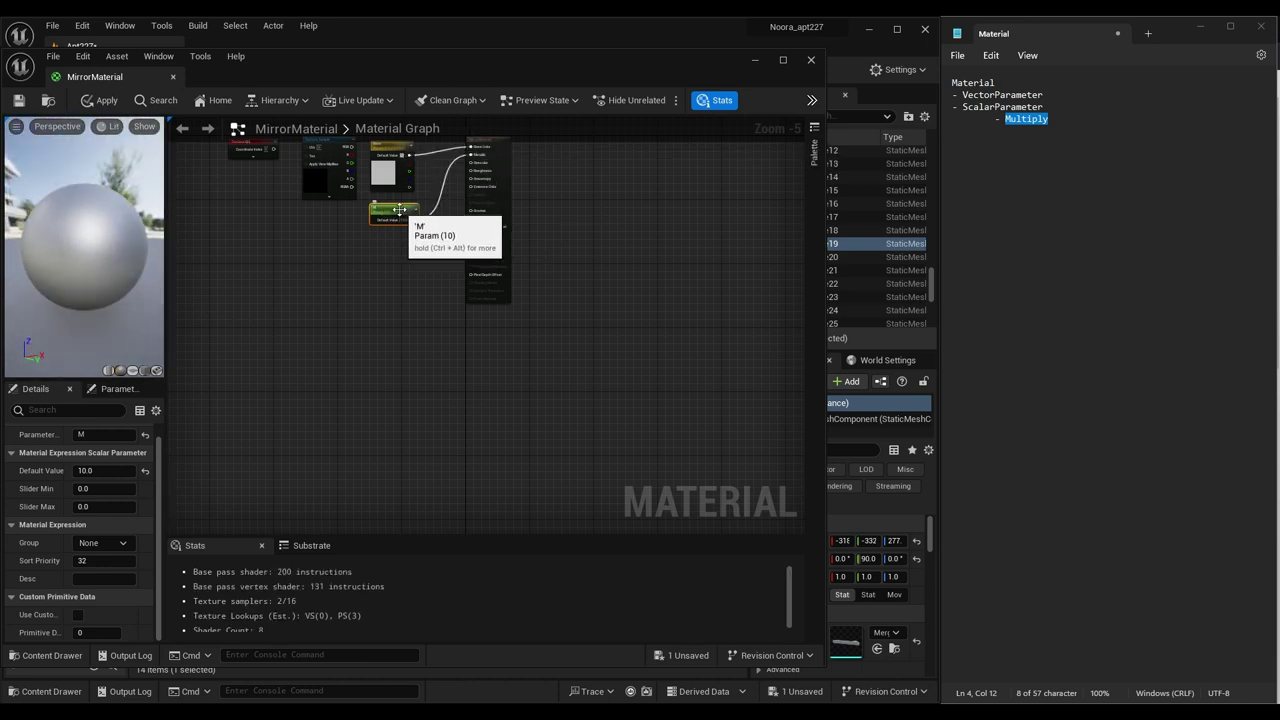
key(ctrl+v)
drag(393, 266, 393, 254)
drag(407, 260, 428, 248)
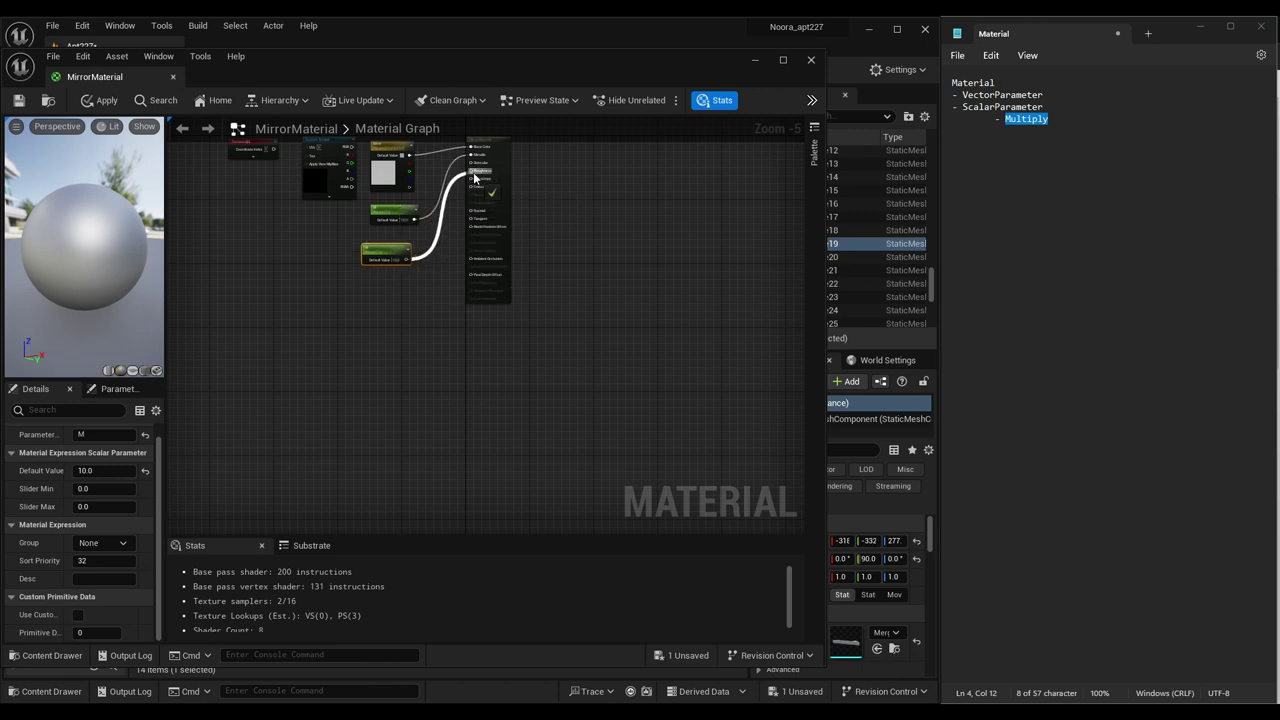
drag(474, 176, 472, 171)
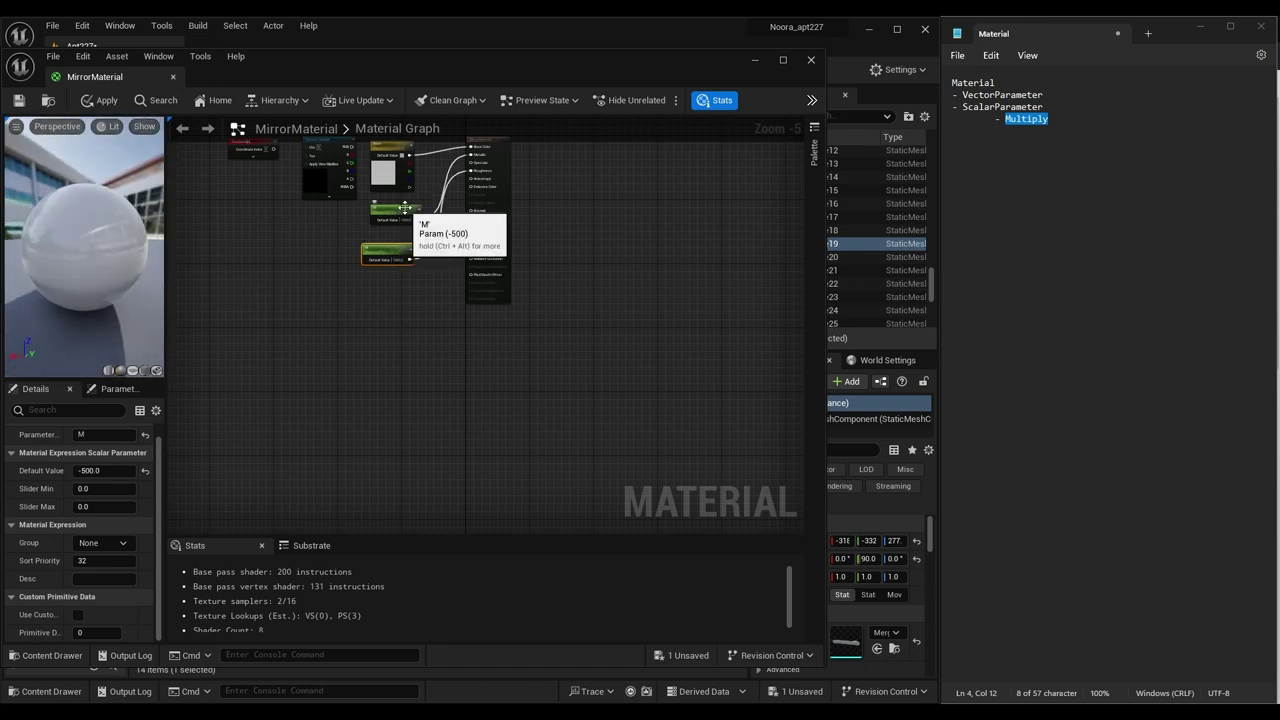
- Rename the copied parameter Rough and raise M's default value to 100
click(78, 434)
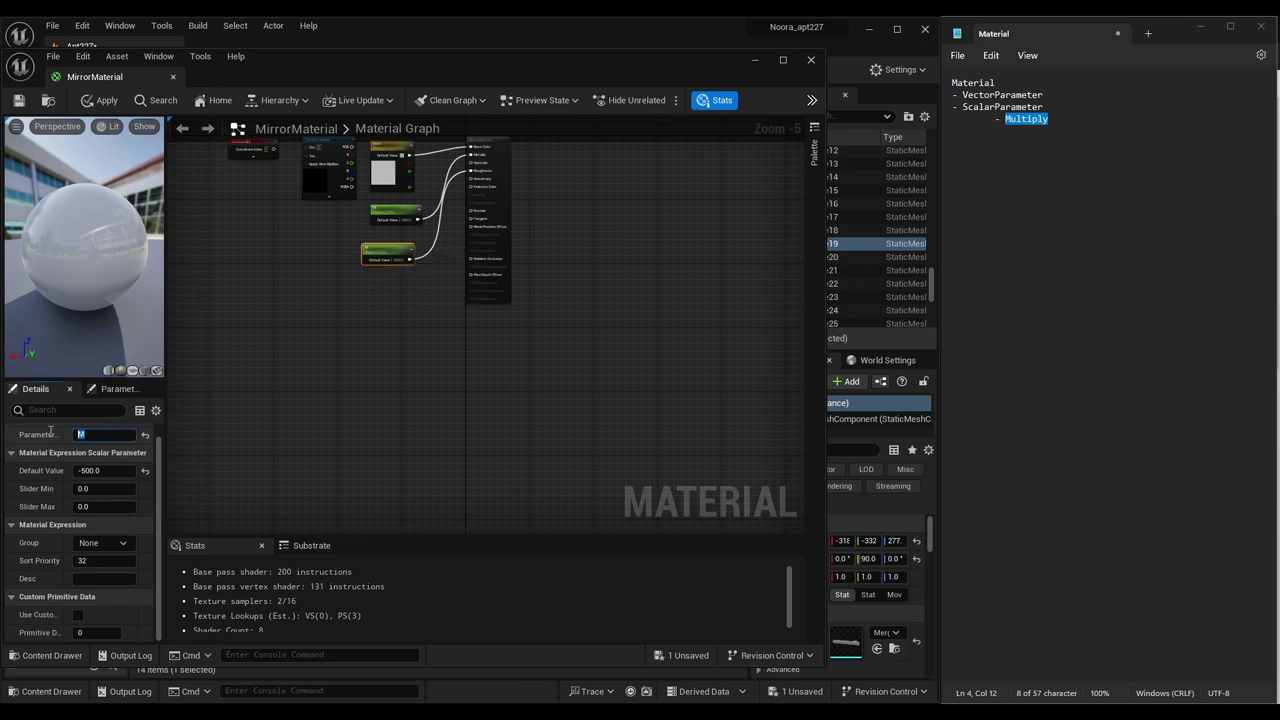
text(Rough)
click(400, 214)
text(100)
key(Return)
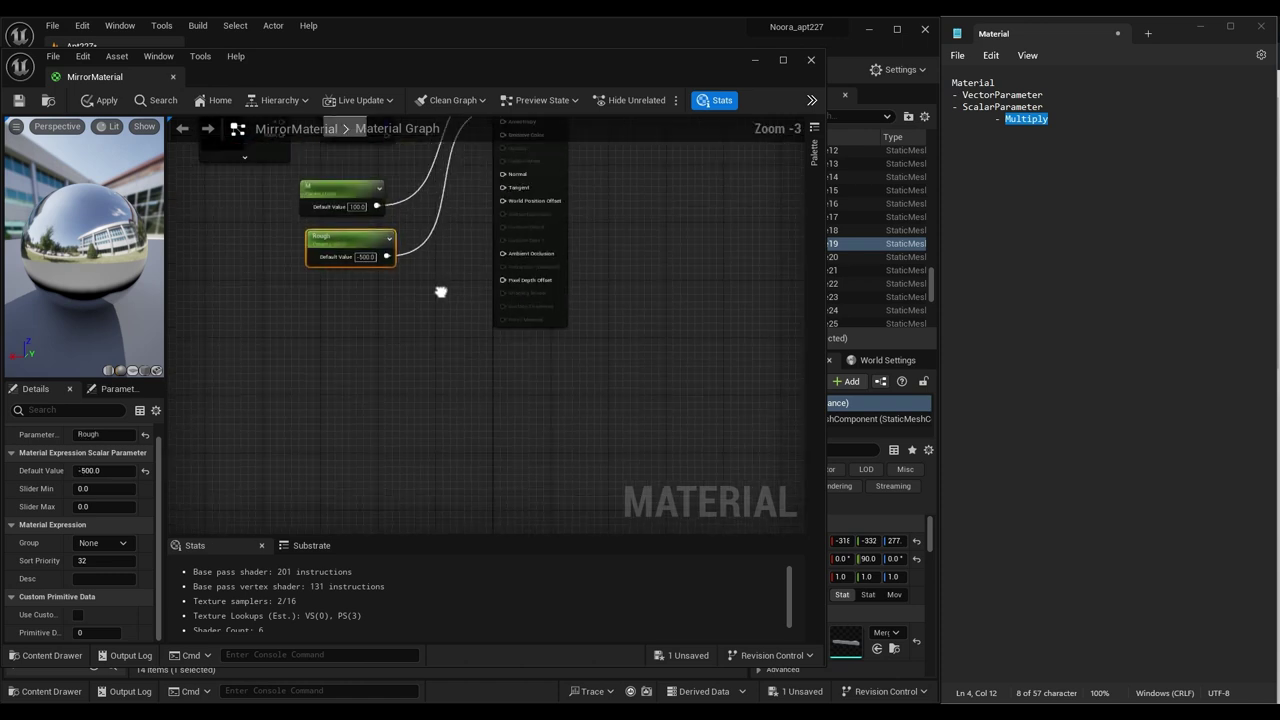
scroll(443, 289, up, 2)
click(264, 473)
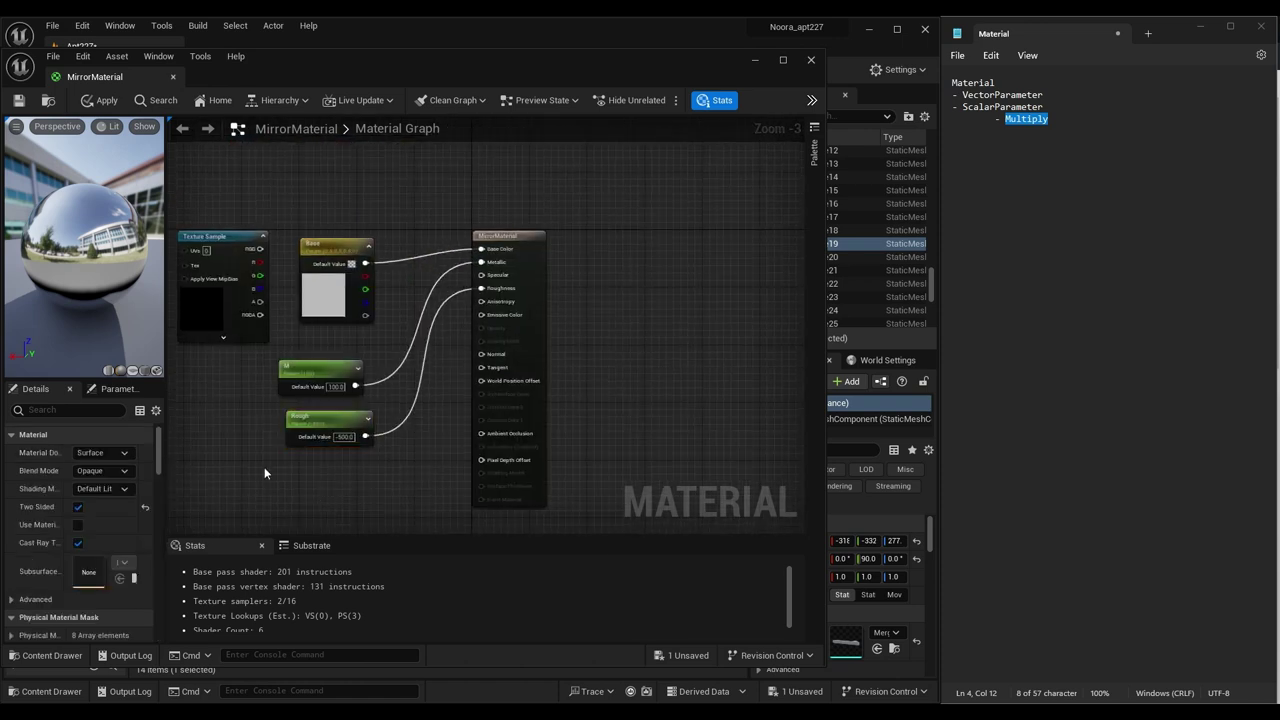
- Reset the Base colour to 0.5 in R, G and B, then apply the material changes
click(338, 300)
click(92, 471)
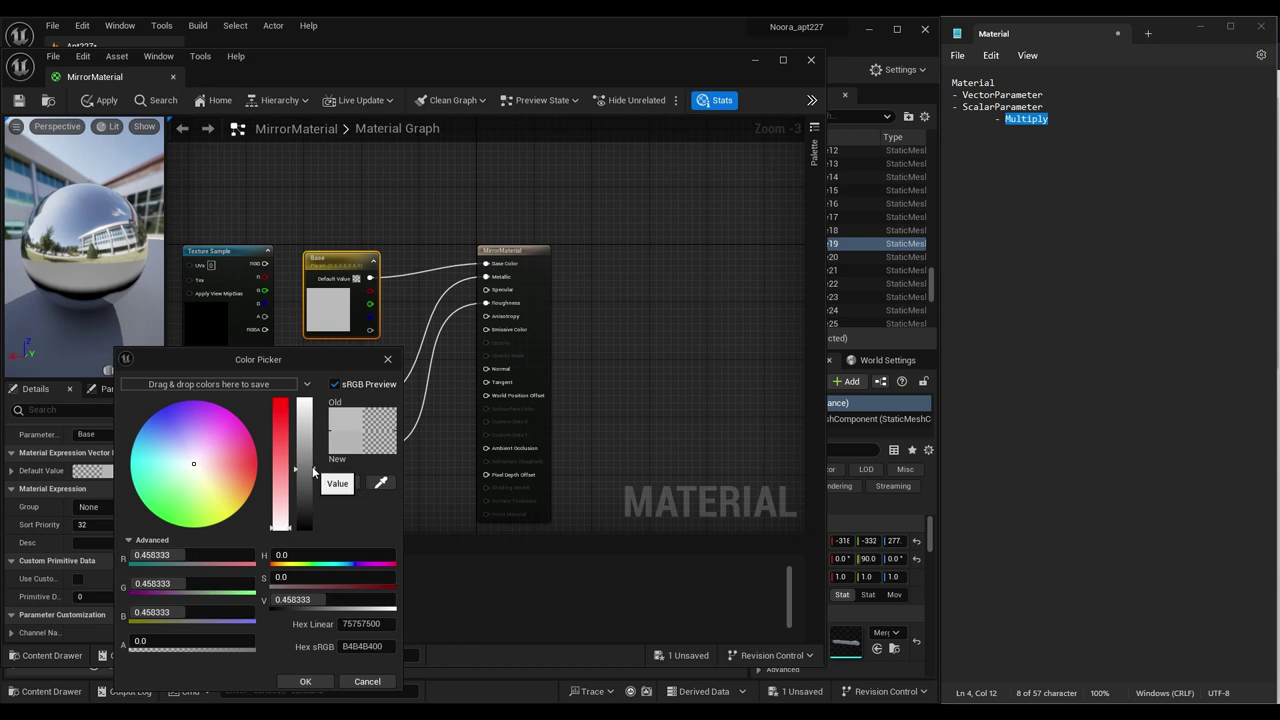
key(Tab)
text(.5)
key(Tab)
text(.5)
key(Tab)
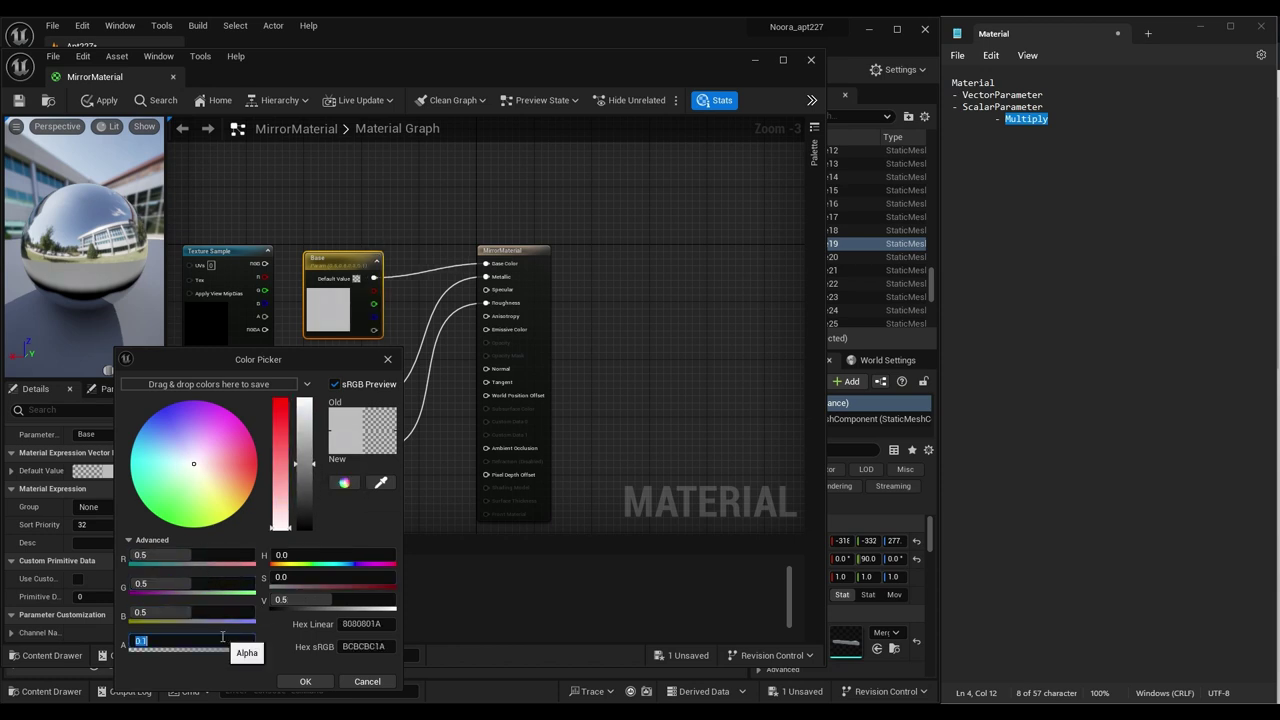
click(305, 681)
click(18, 100)
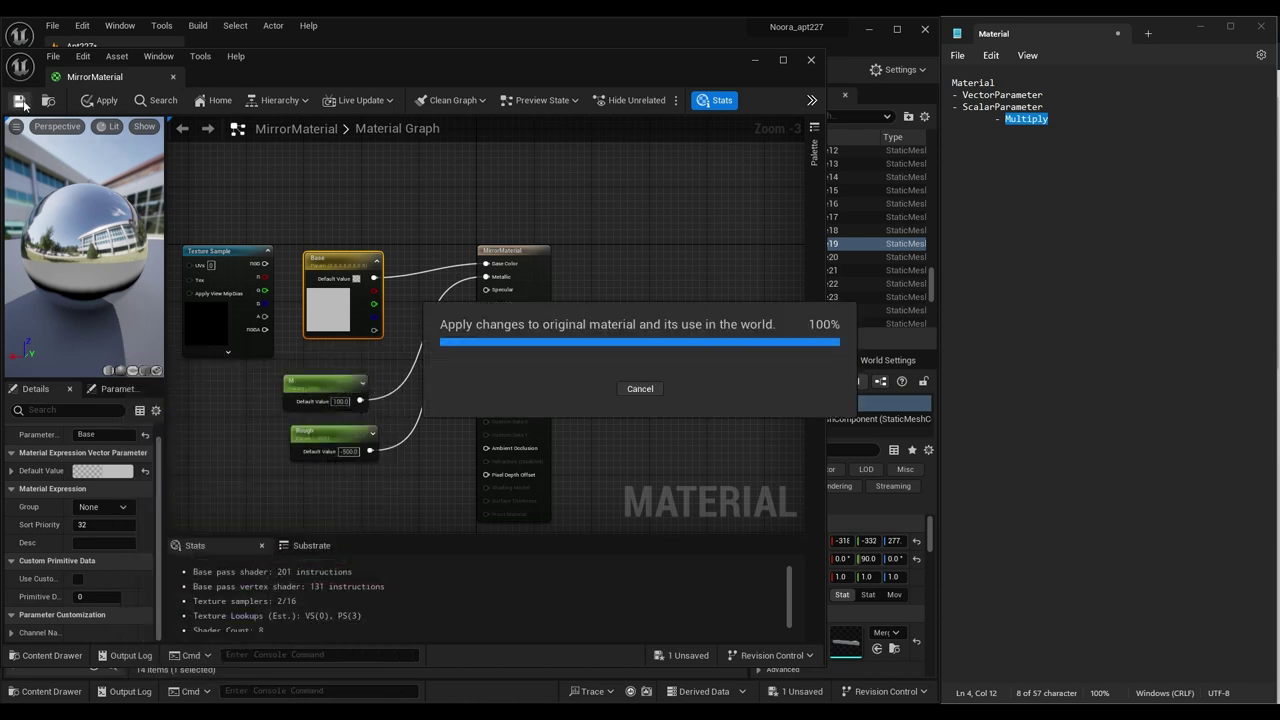
- Try MirrorMaterial_M and then the parent MirrorMaterial on the yellow plane
scroll(526, 609, up, 2)
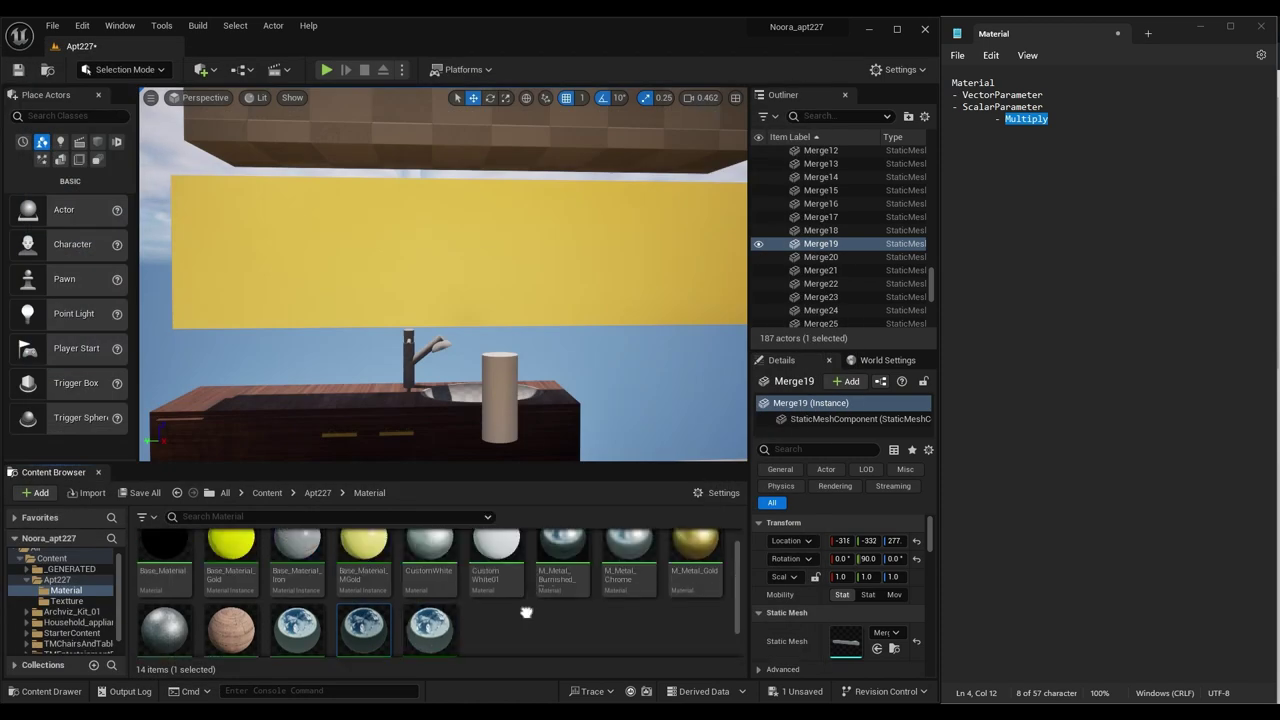
scroll(526, 609, down, 2)
drag(430, 600, 455, 263)
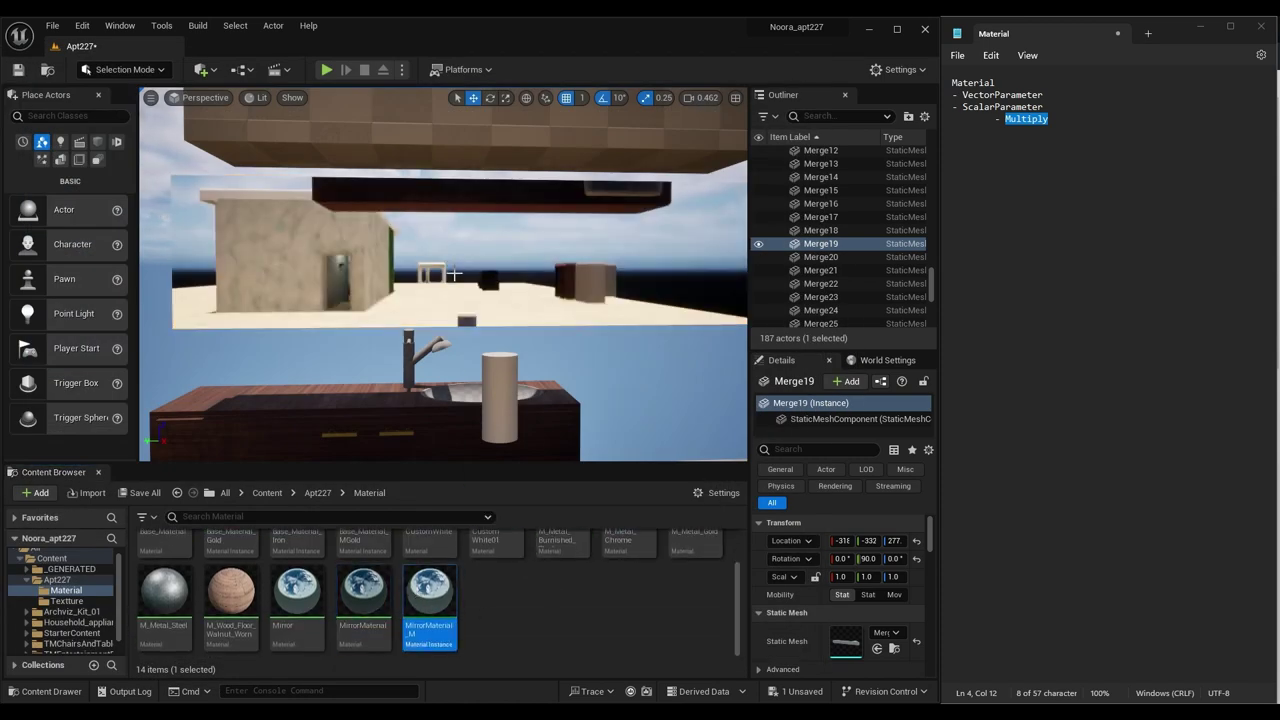
drag(363, 600, 437, 275)
click(446, 615)
- Frame the mirror above the dresser and assign MirrorMaterial_M to its material slot
right_drag(440, 300, 440, 300)
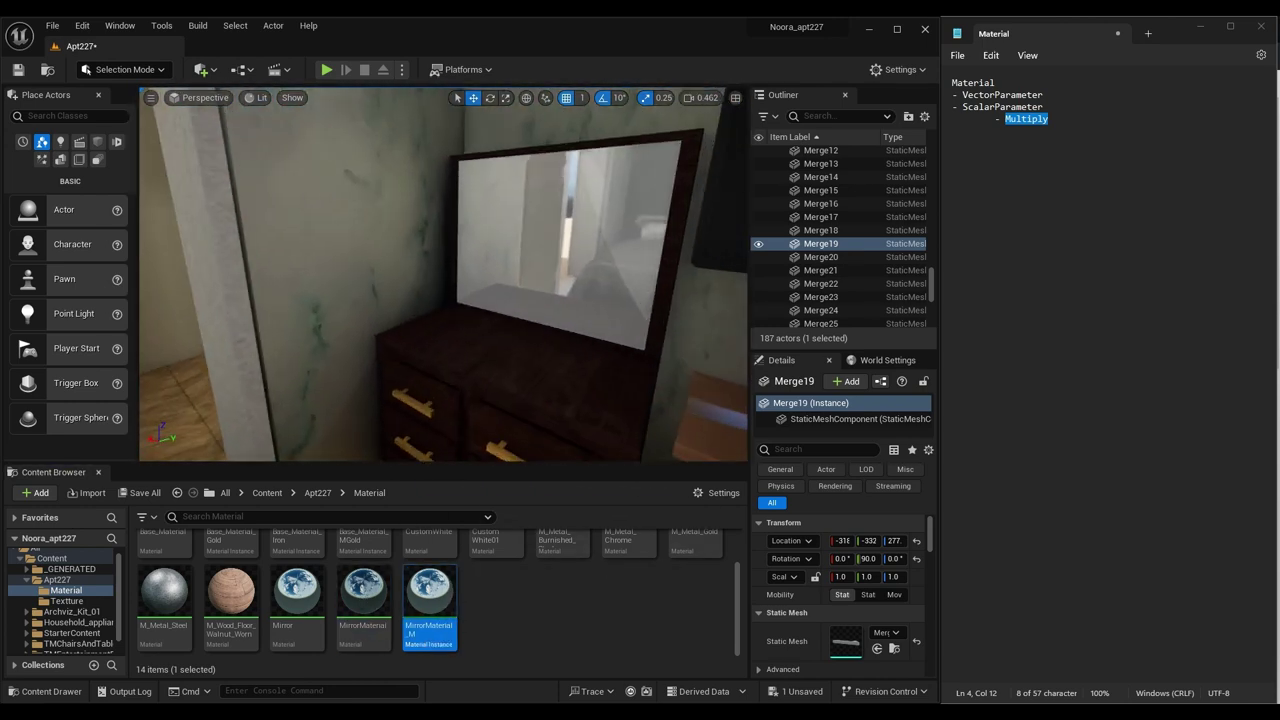
right_drag(449, 357, 449, 357)
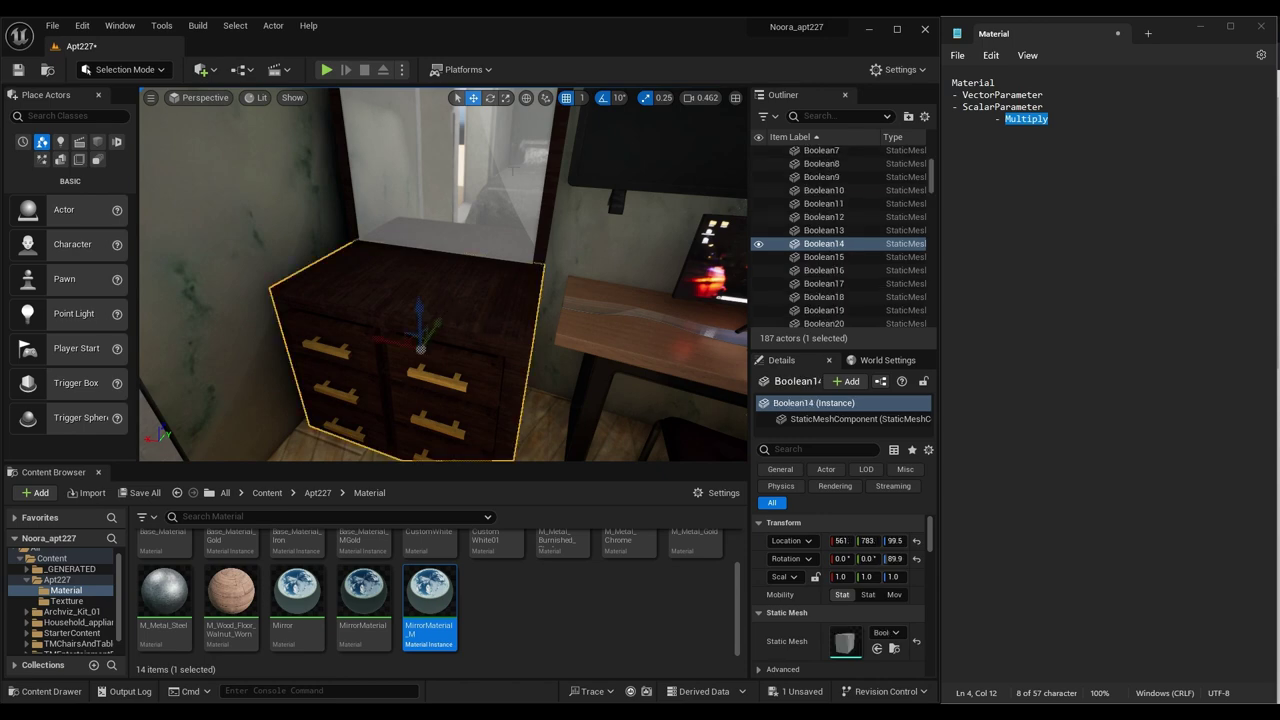
click(450, 170)
key(f)
scroll(840, 600, down, 3)
drag(432, 600, 845, 607)
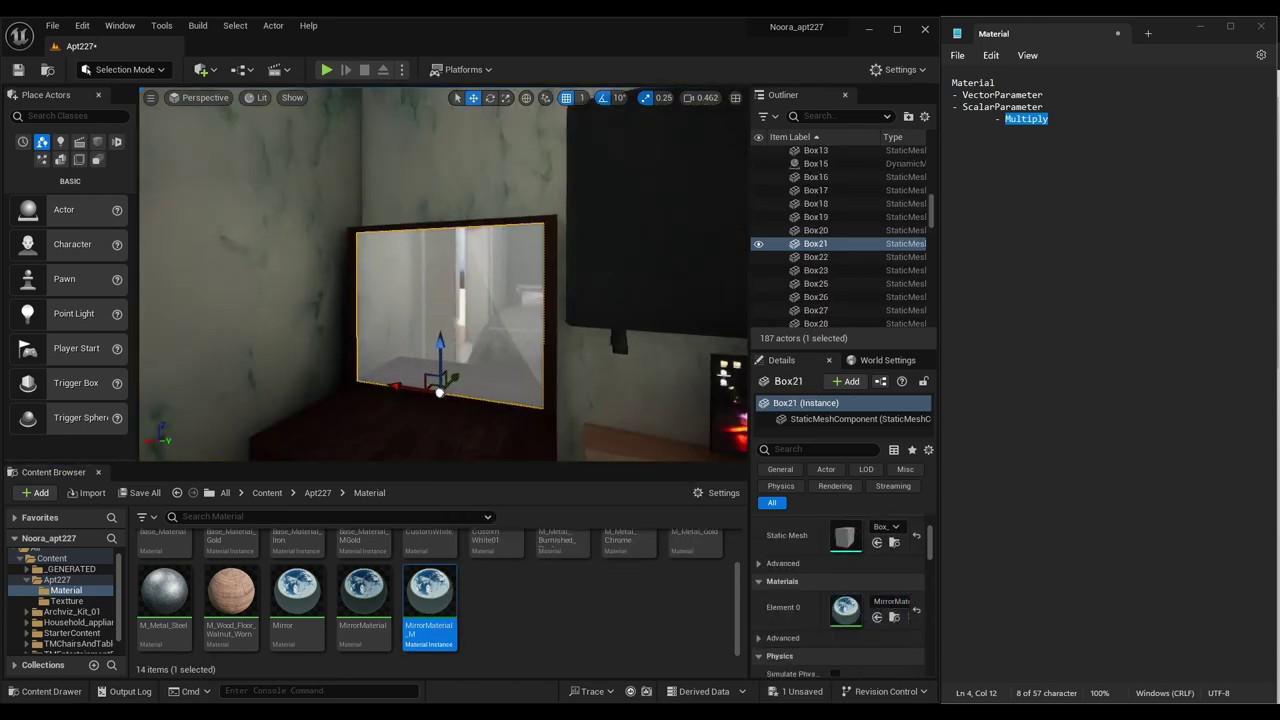
click(363, 595)
right_drag(440, 300, 440, 280)
click(429, 600)
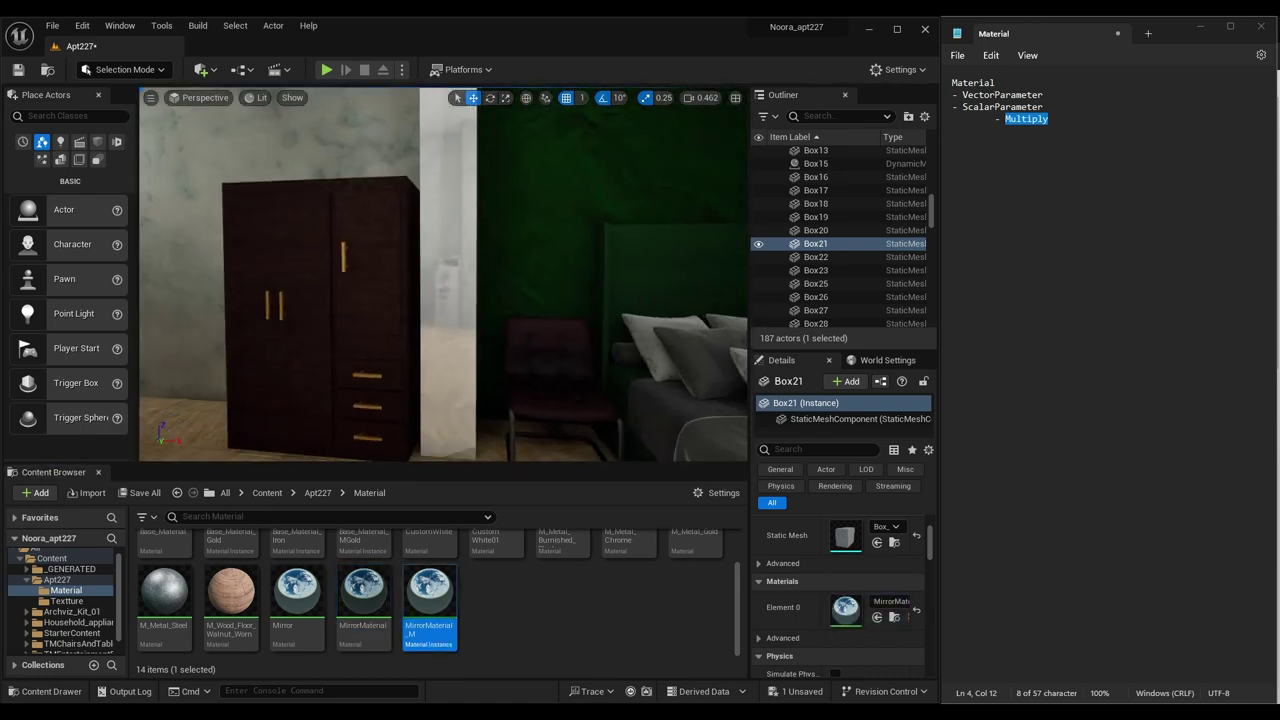